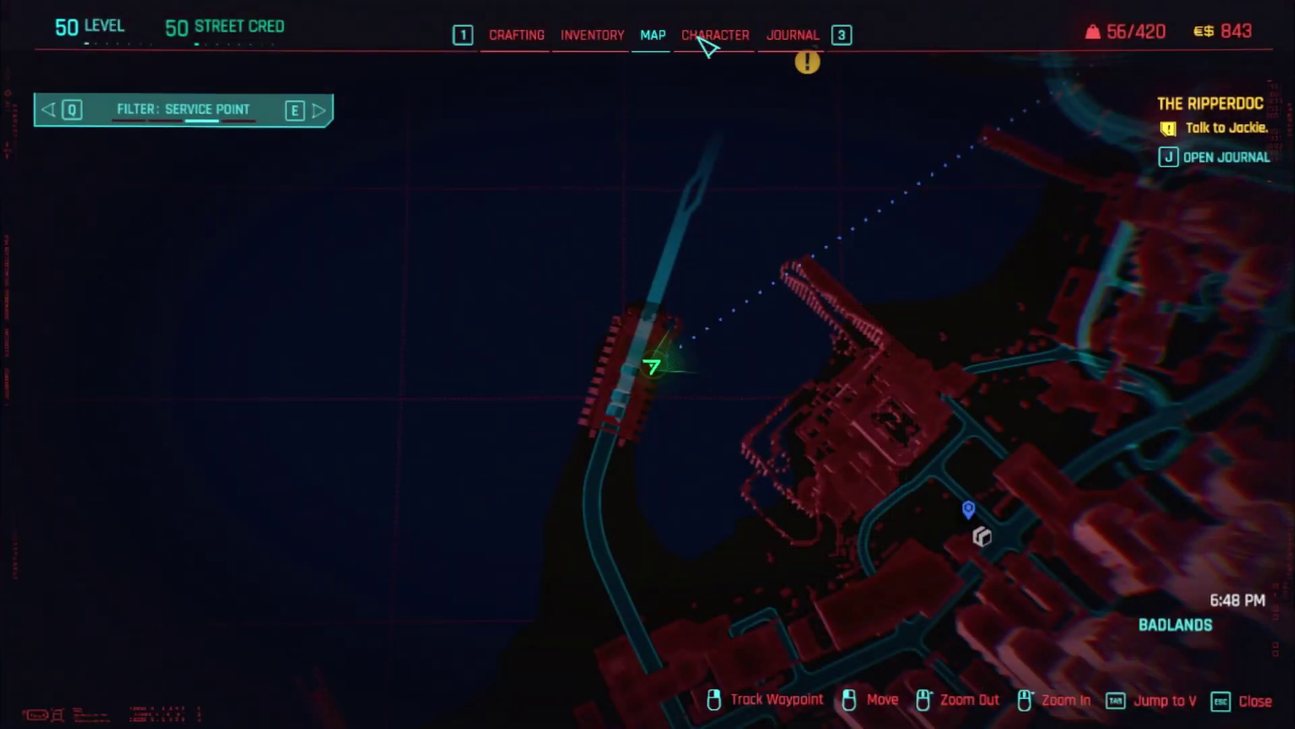
Step: Review the character's attributes and available points, and inspect the D5 Sidewinder in the backpack
left_click(701, 42)
mouse_move(566, 277)
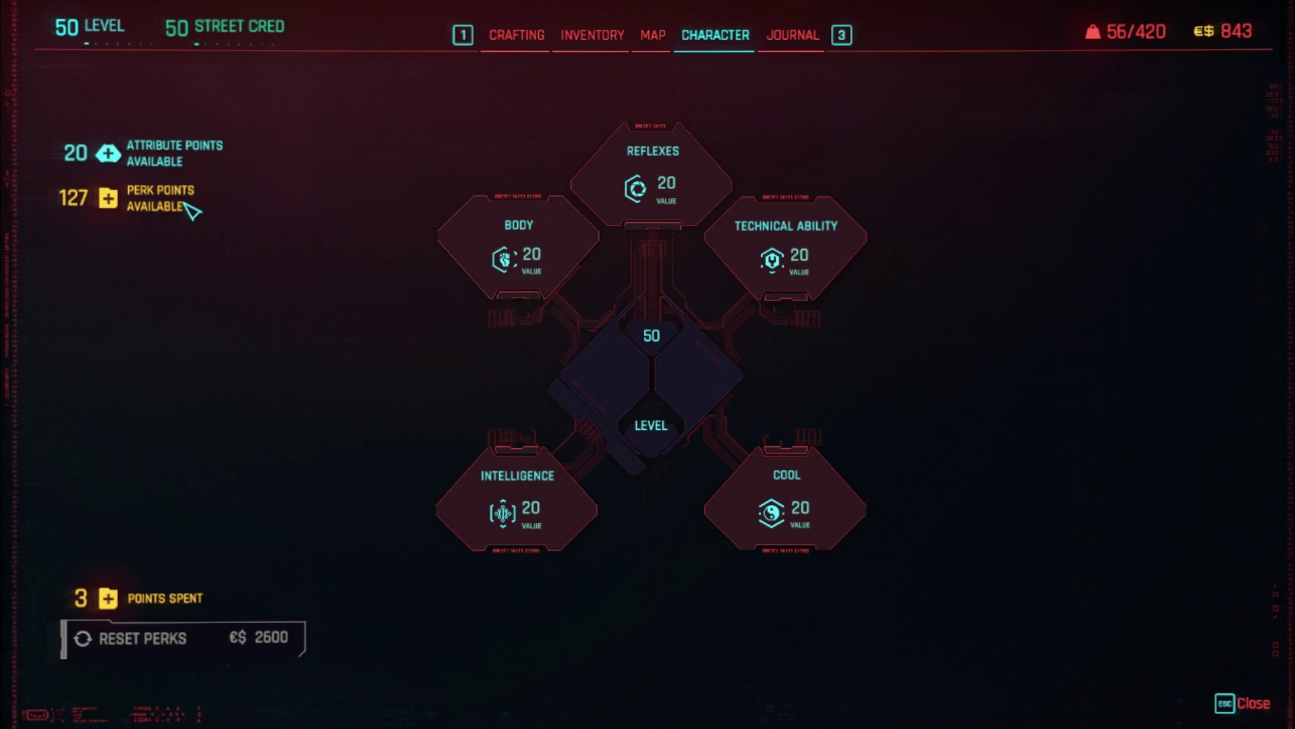
left_click(609, 38)
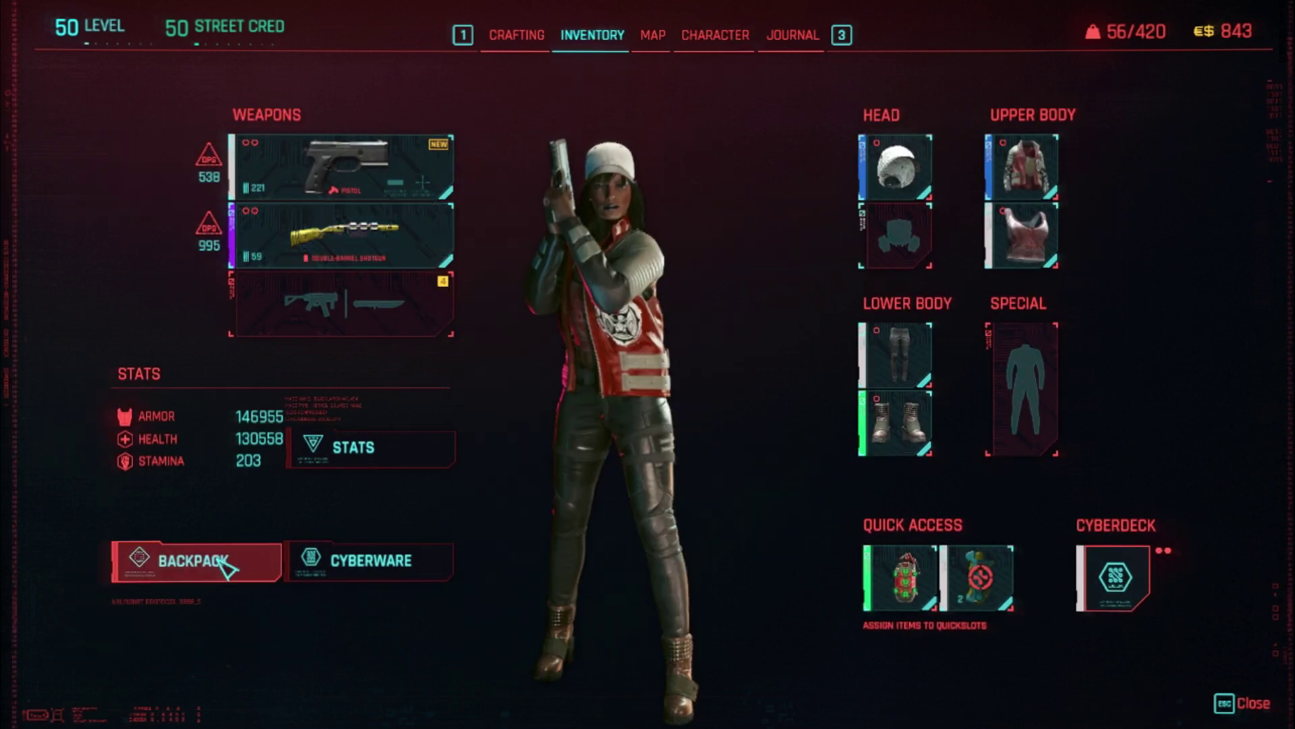
left_click(223, 562)
mouse_move(445, 248)
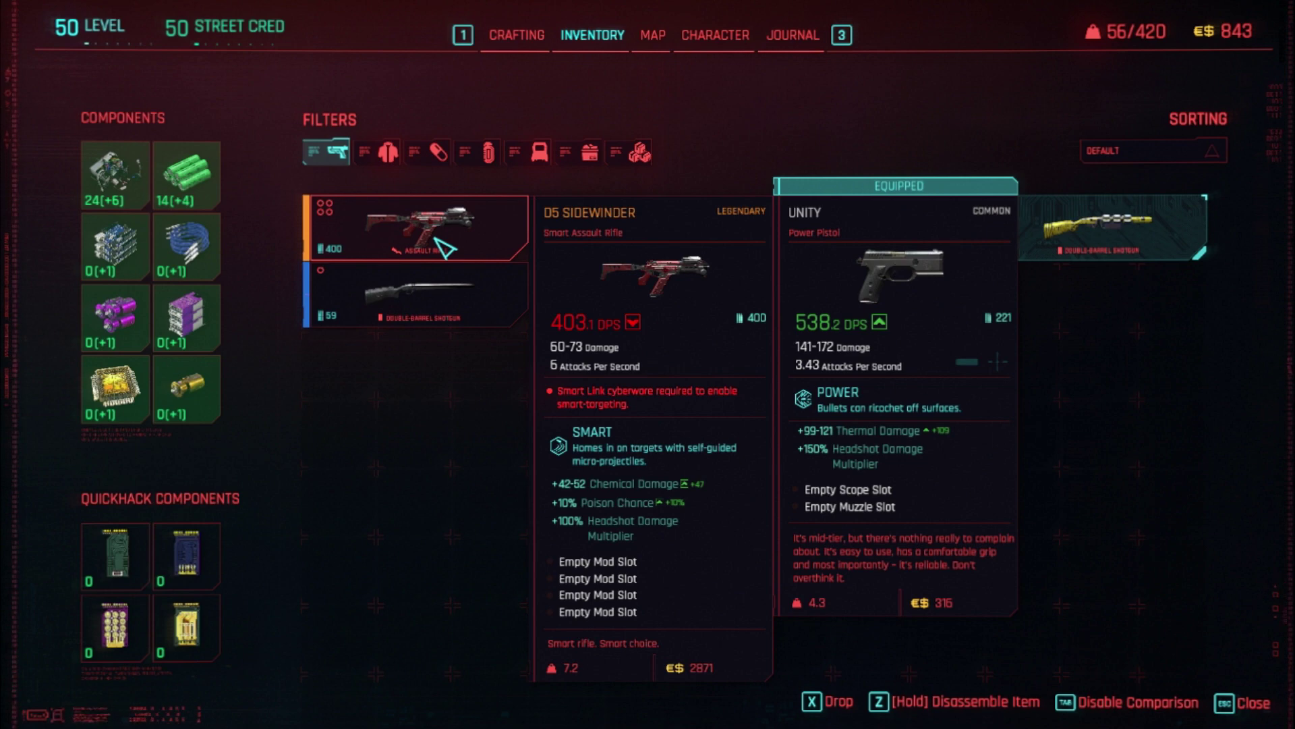
Step: Leave the backpack and close the game menus to return to the game world
key("Escape")
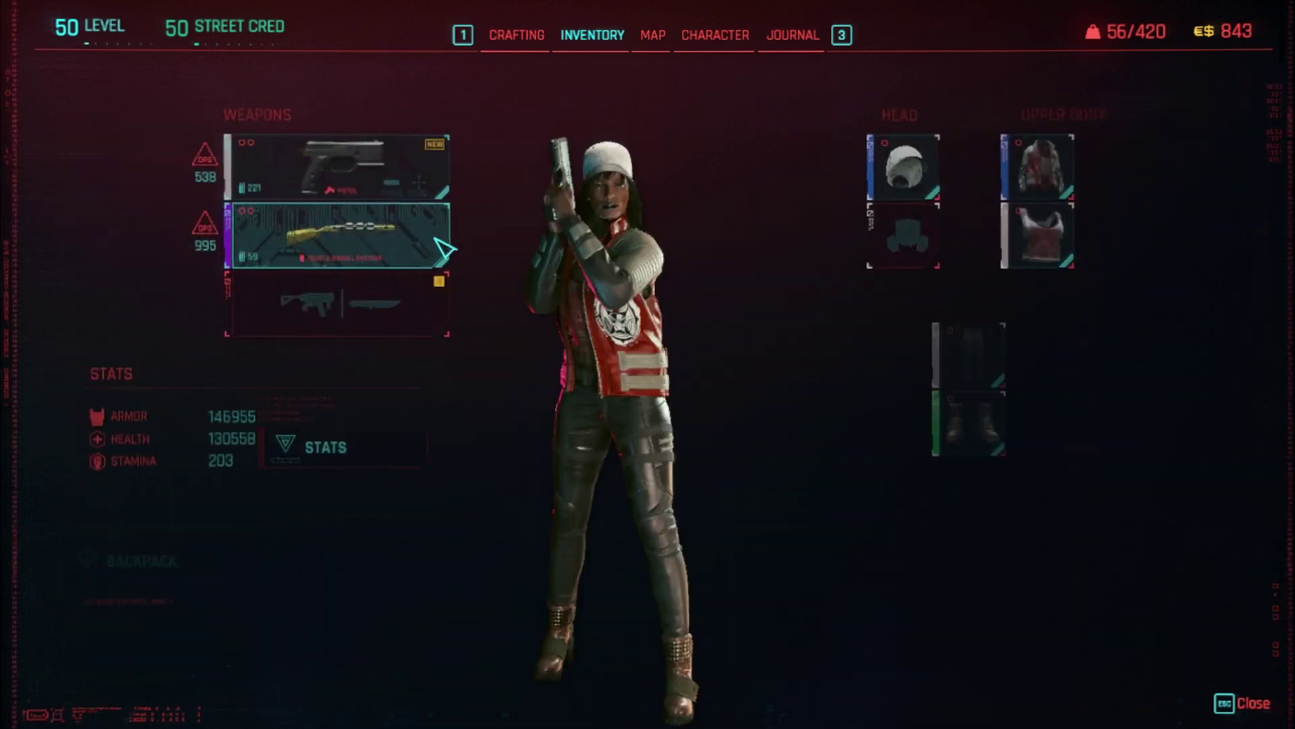
key("3")
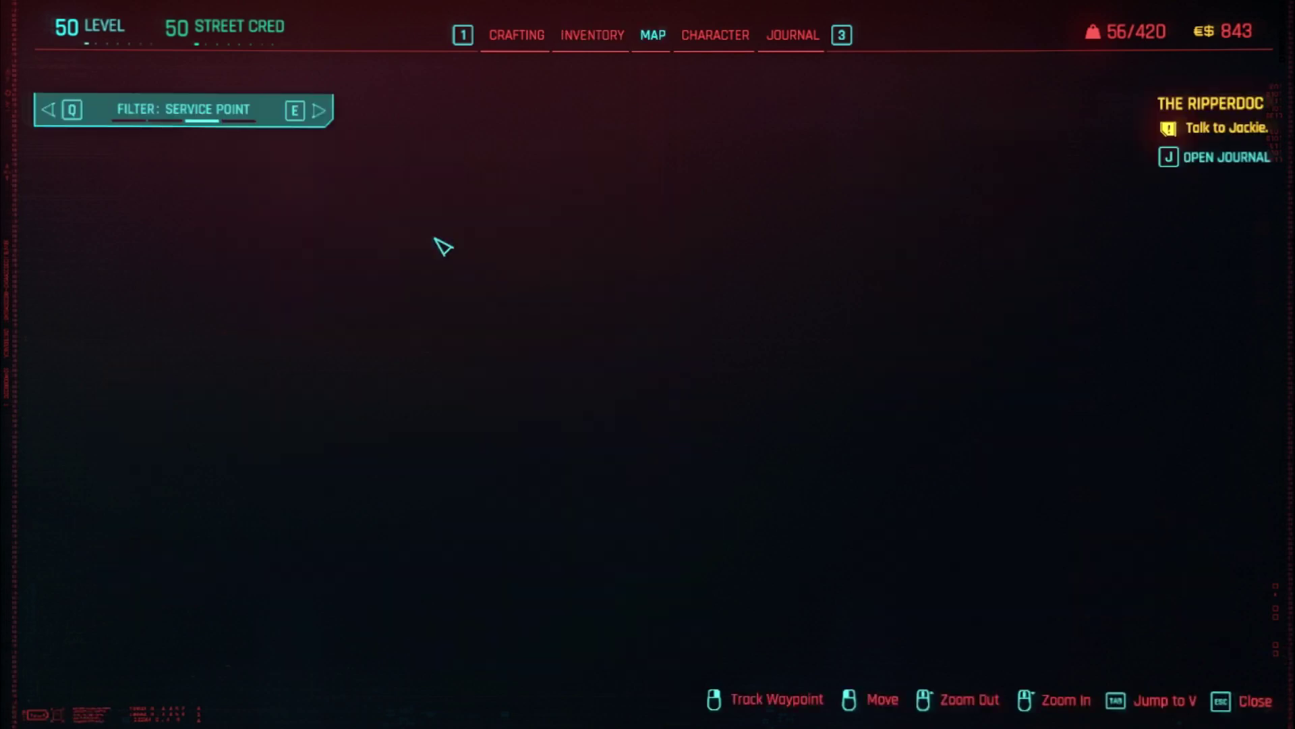
key("Escape")
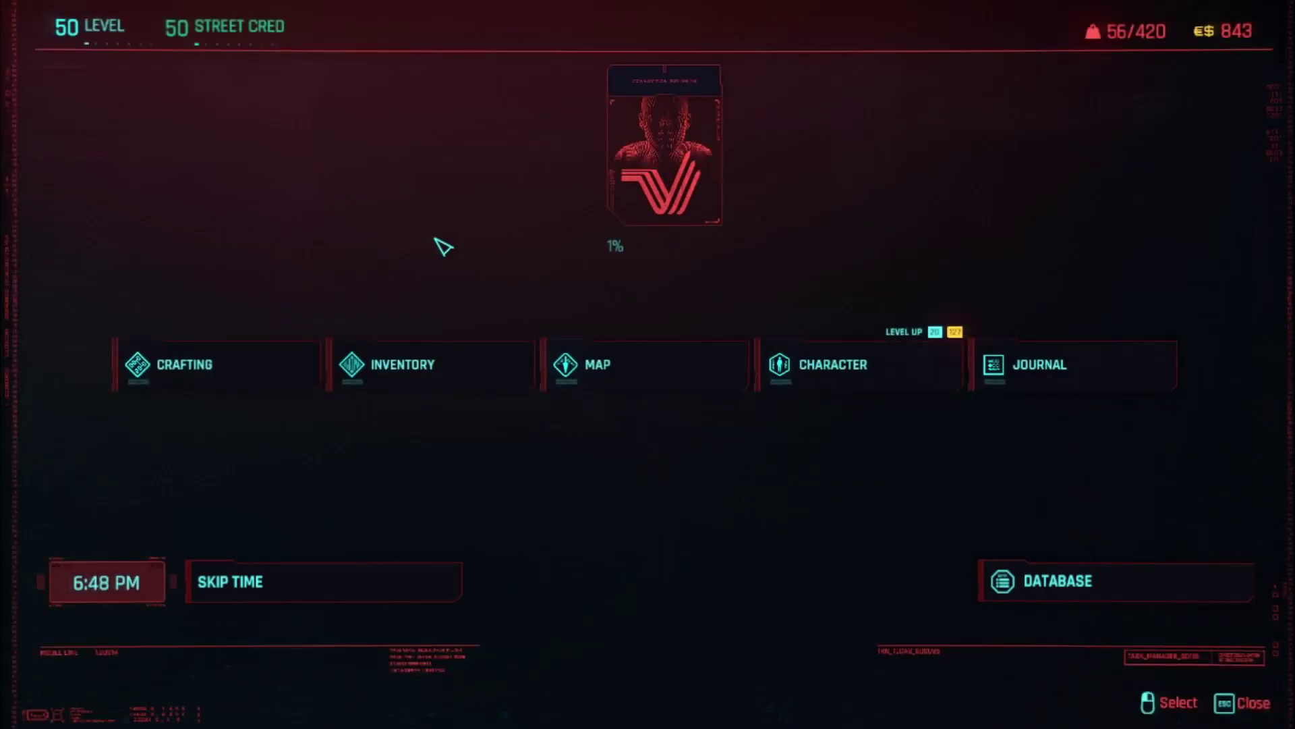
key("Escape")
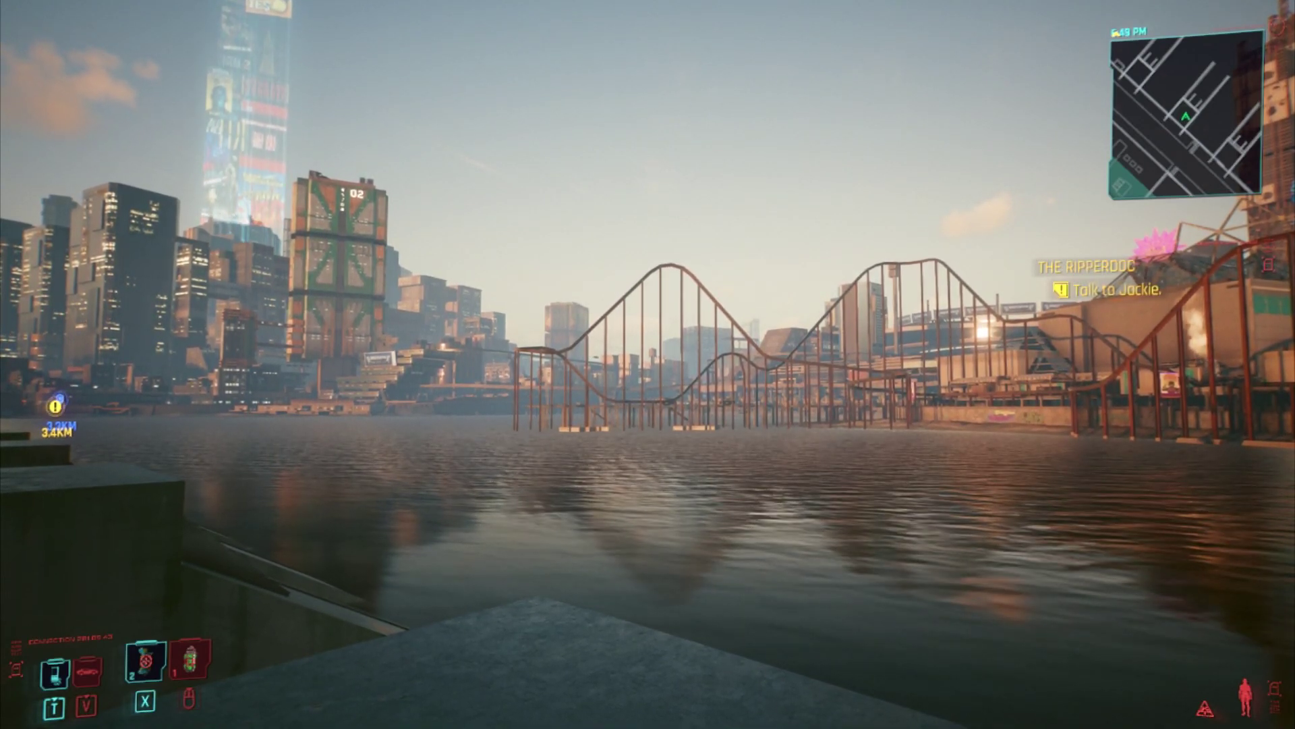
Step: Fly the character off the concrete ledge and high above the bay to overlook the city
mouse_move(648, 365)
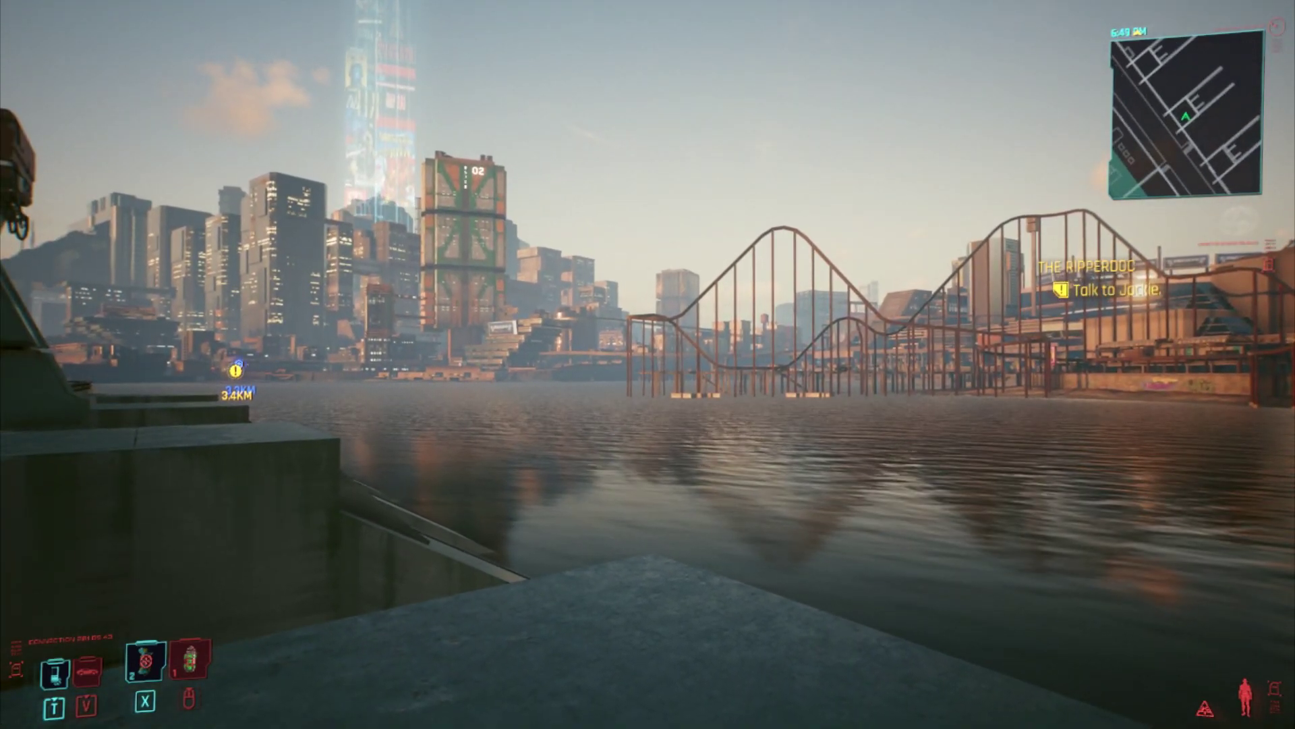
key("w")
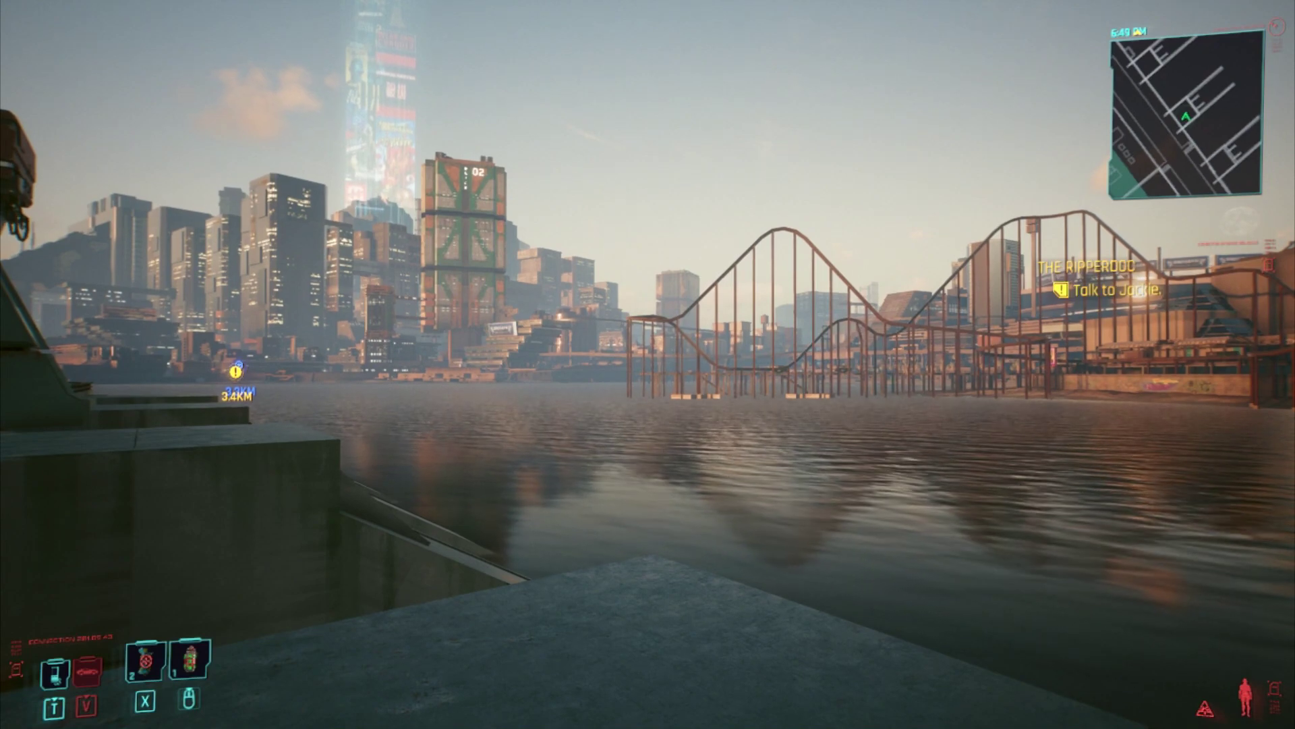
key("s")
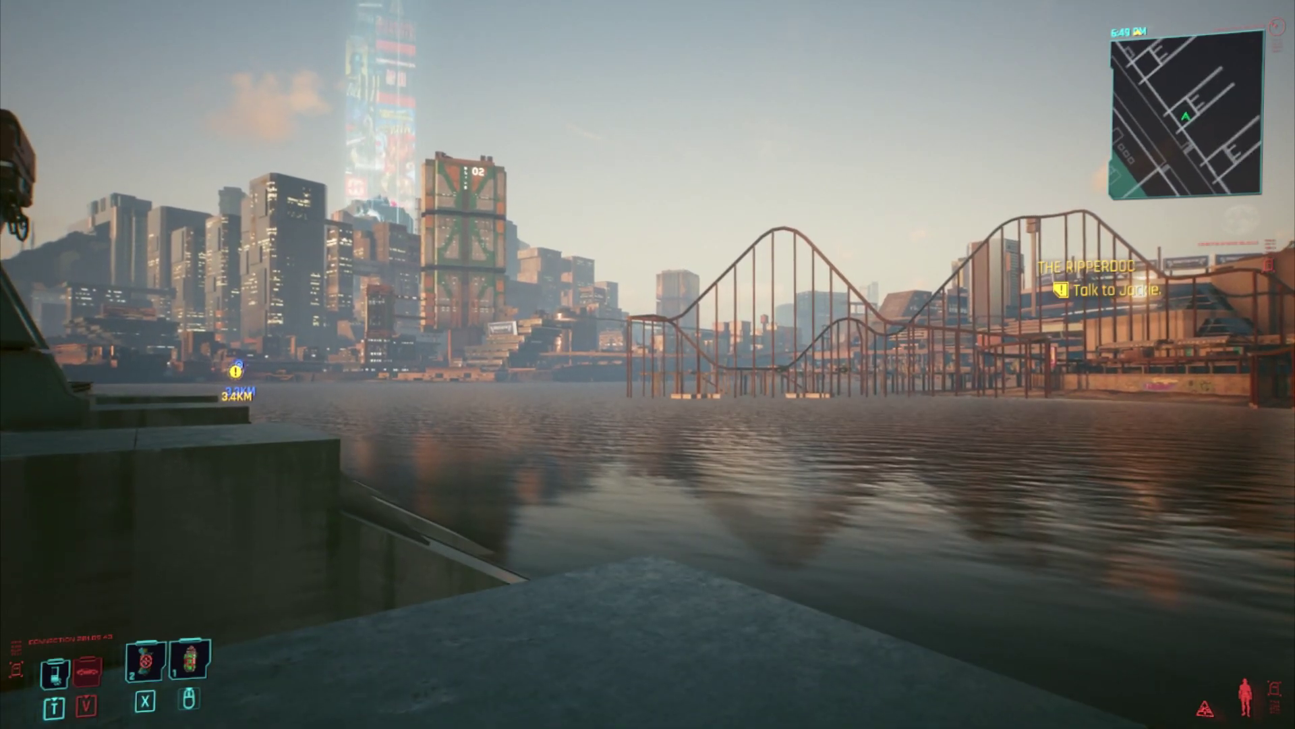
key("w")
key("space")
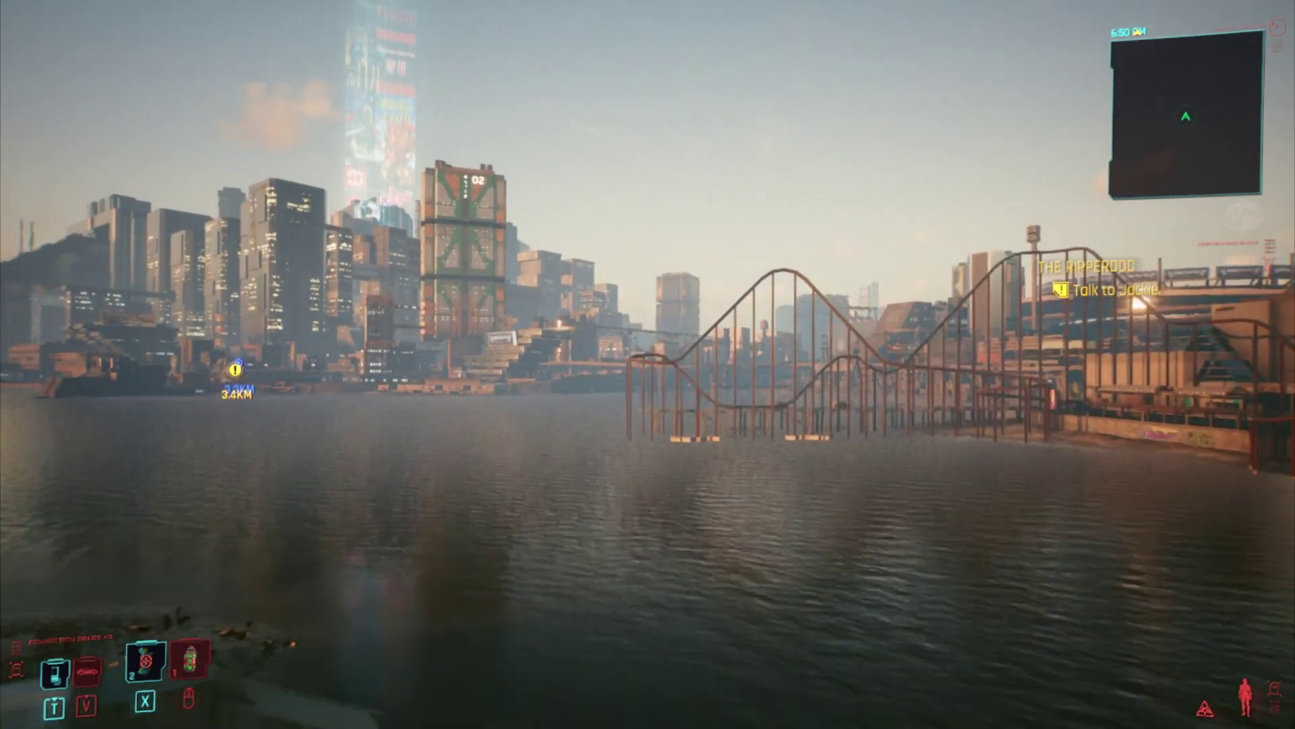
key("w")
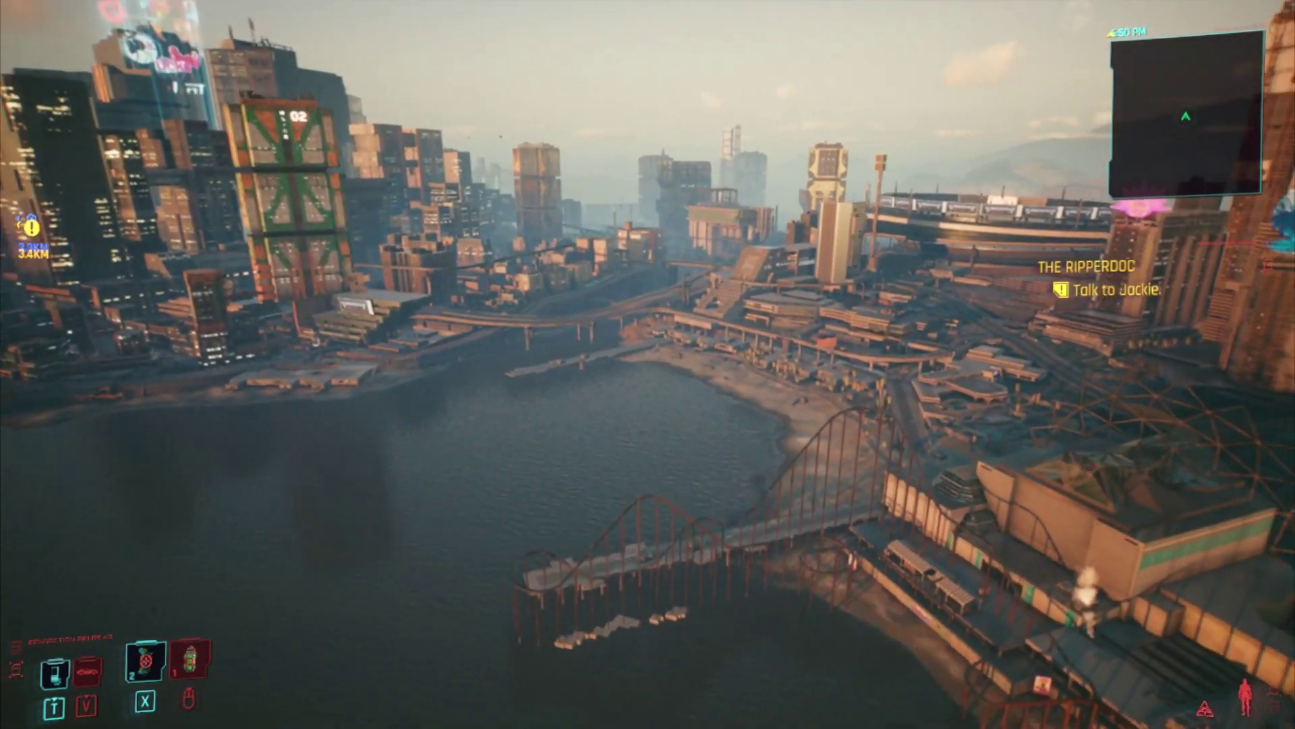
key("w")
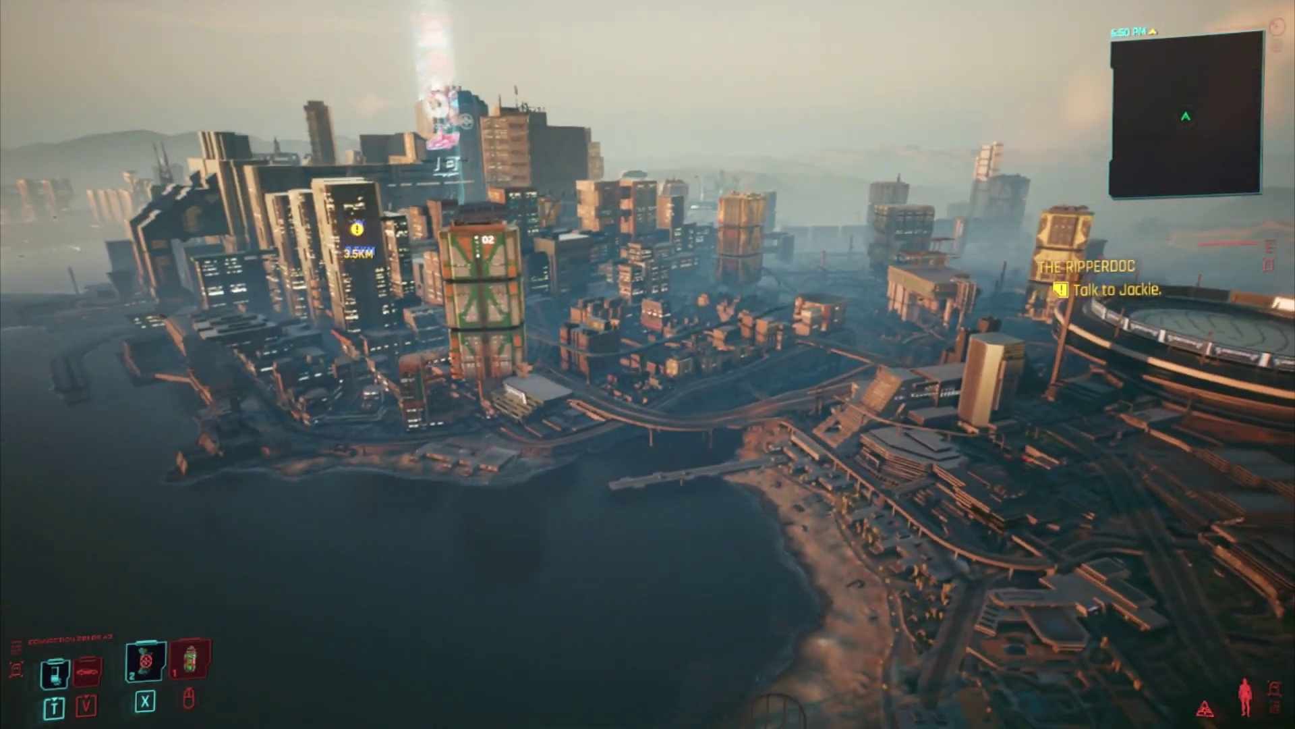
key("w")
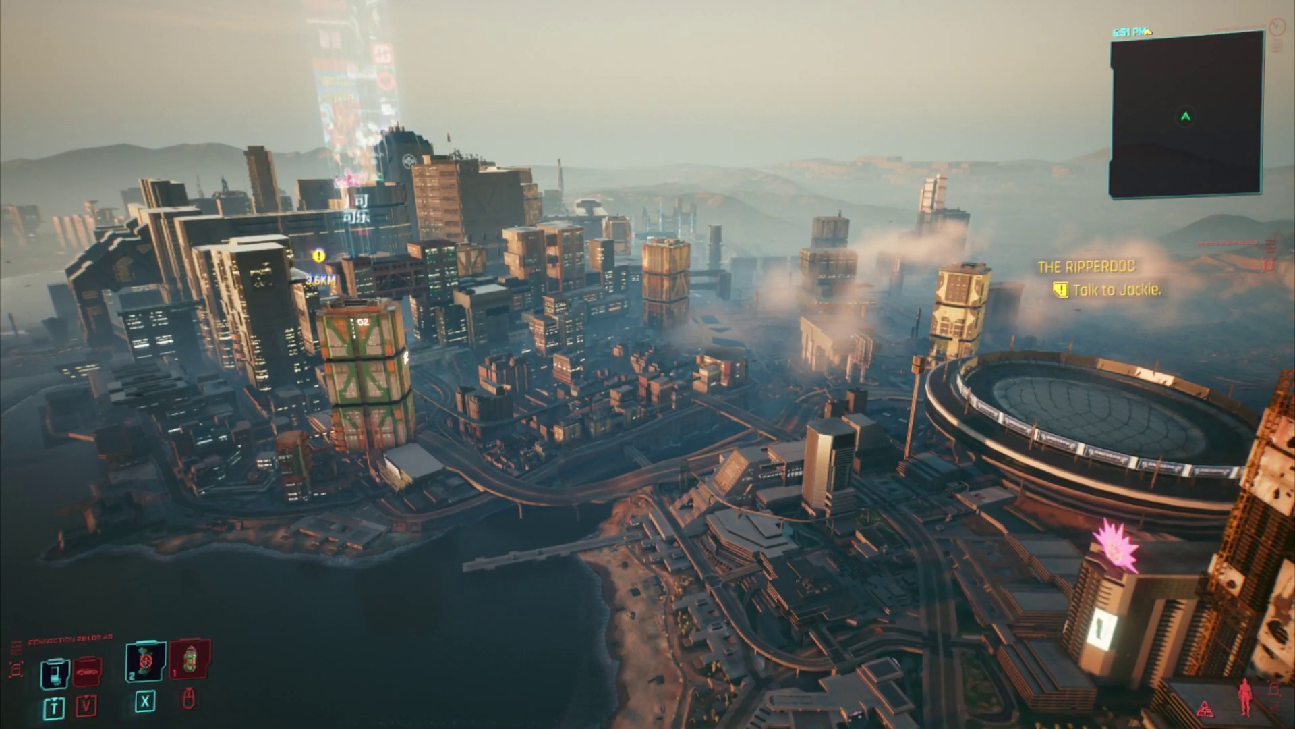
key("w")
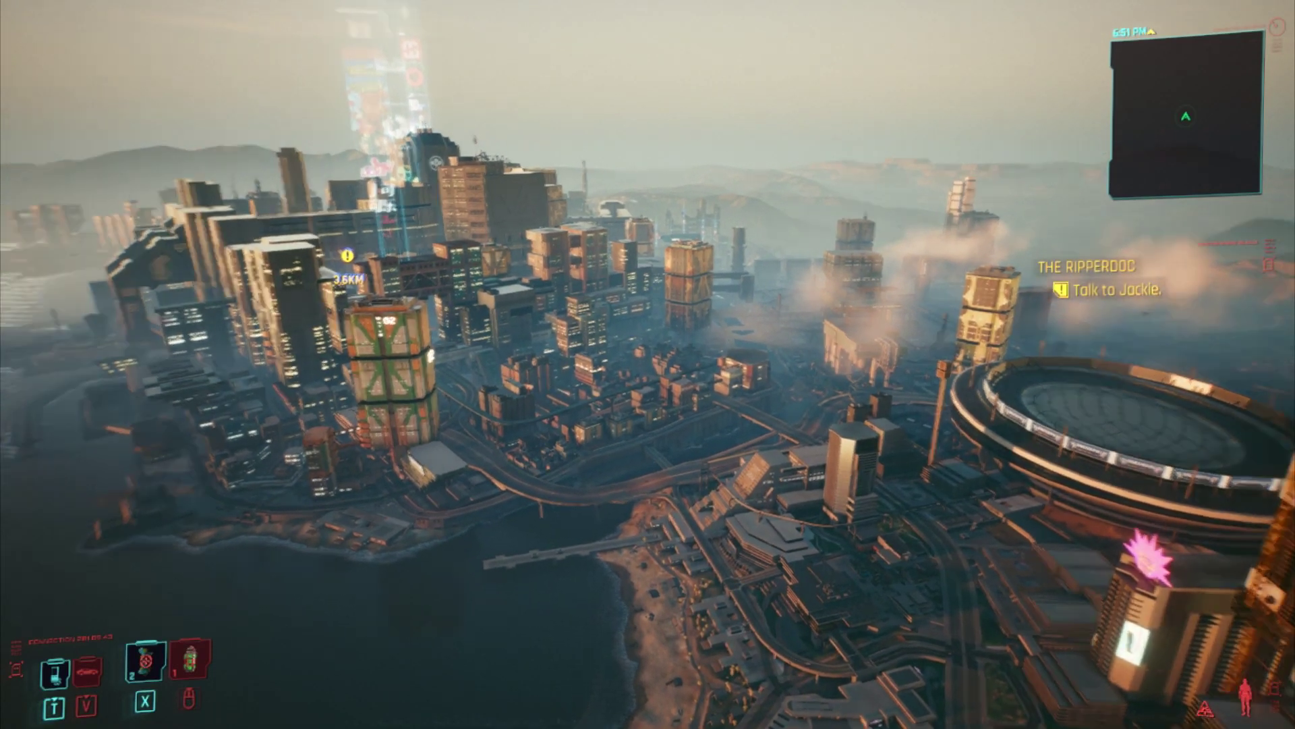
key("w")
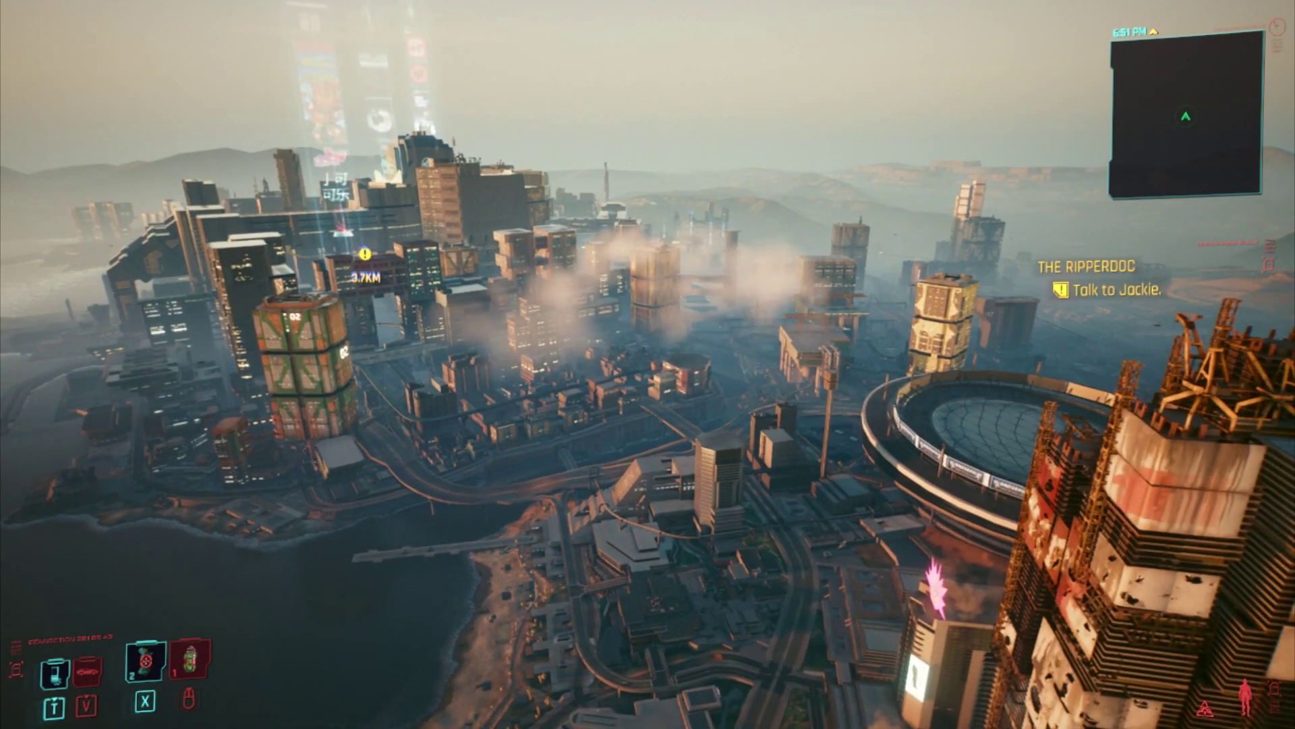
key("a")
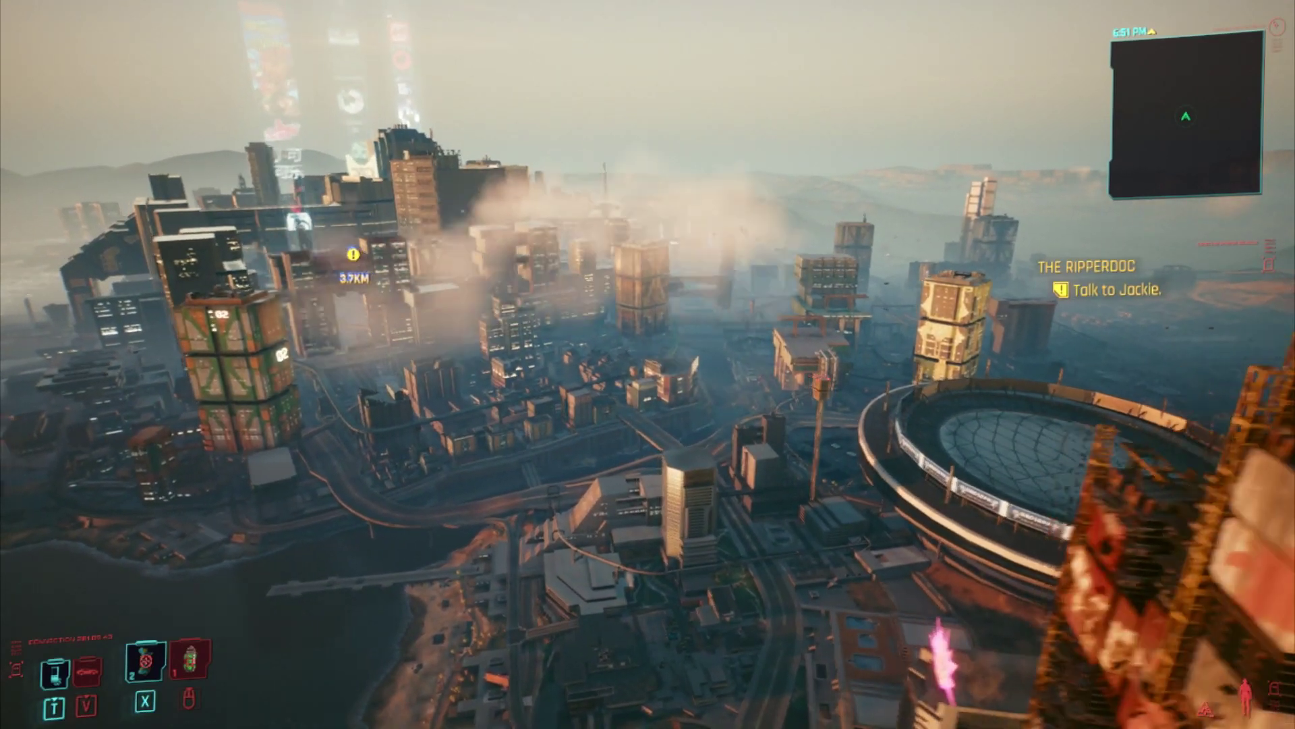
key("a")
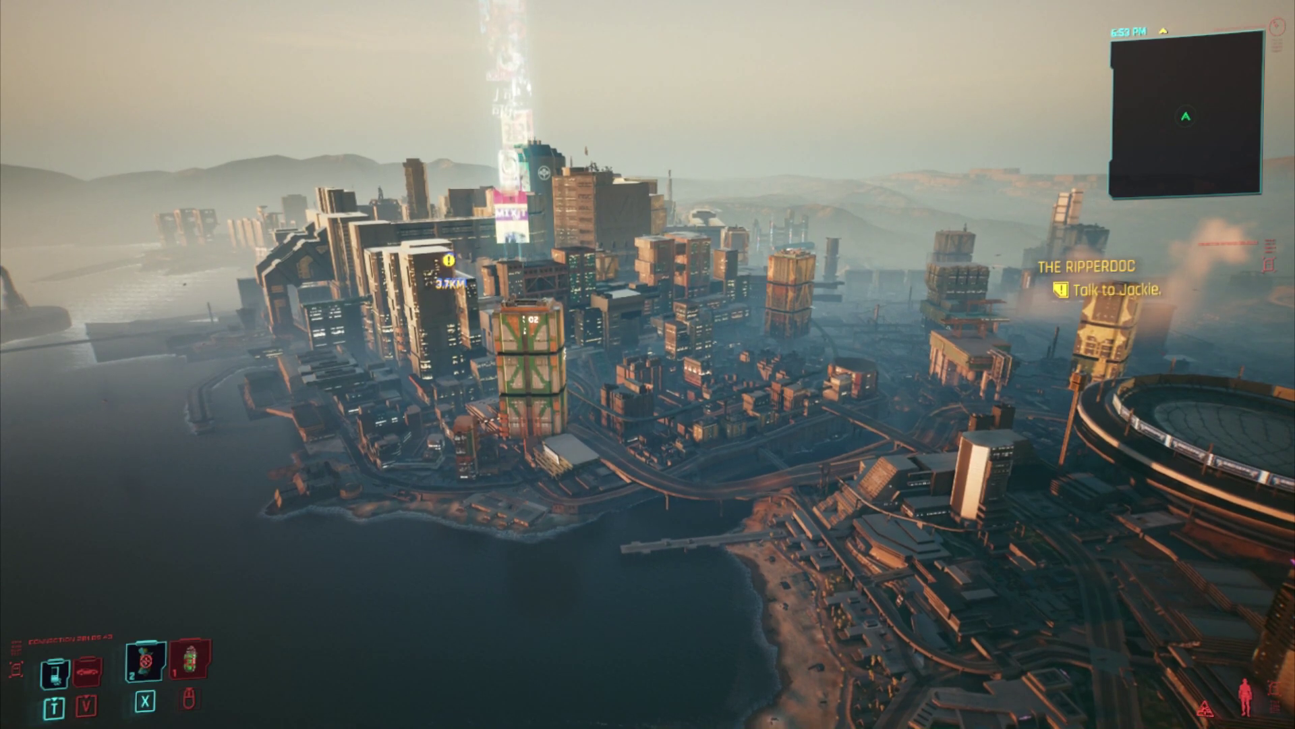
key("a")
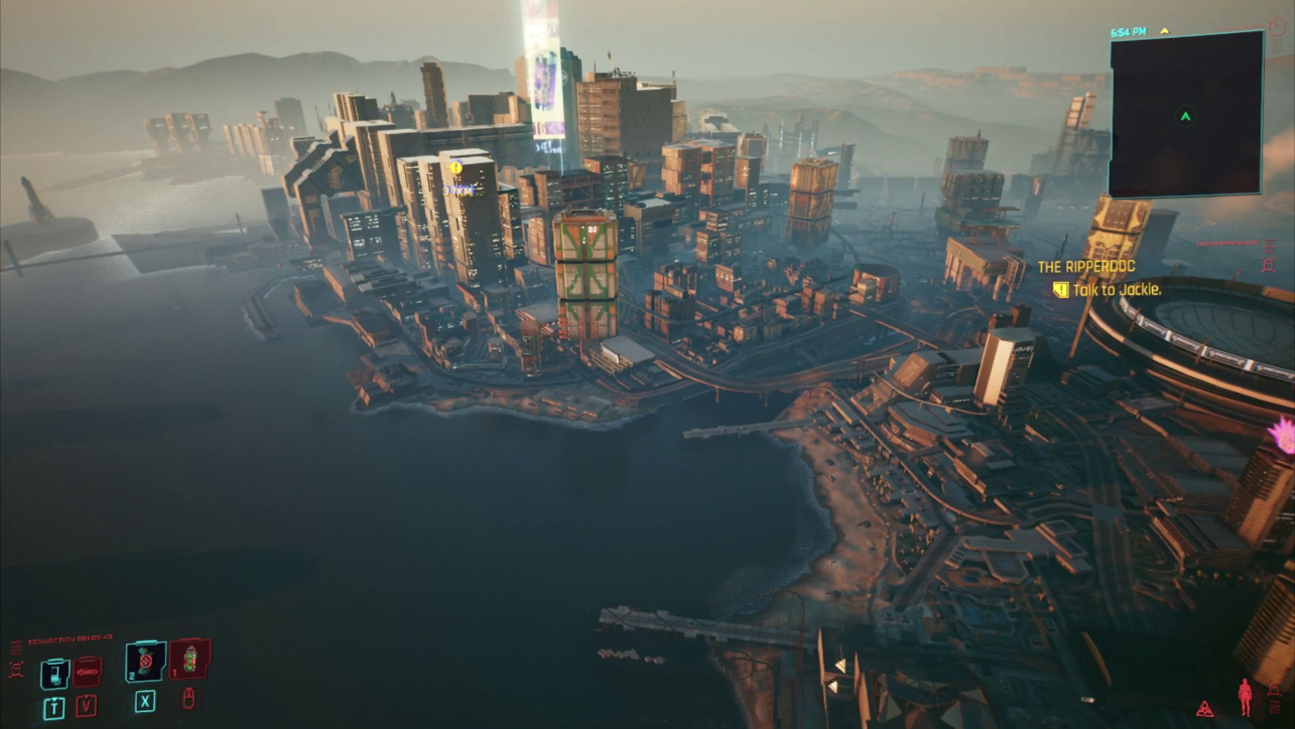
Step: Open the mod overlay and reposition the Cyber Engine Tweaks and SimpleMenu windows slightly higher
key("Delete")
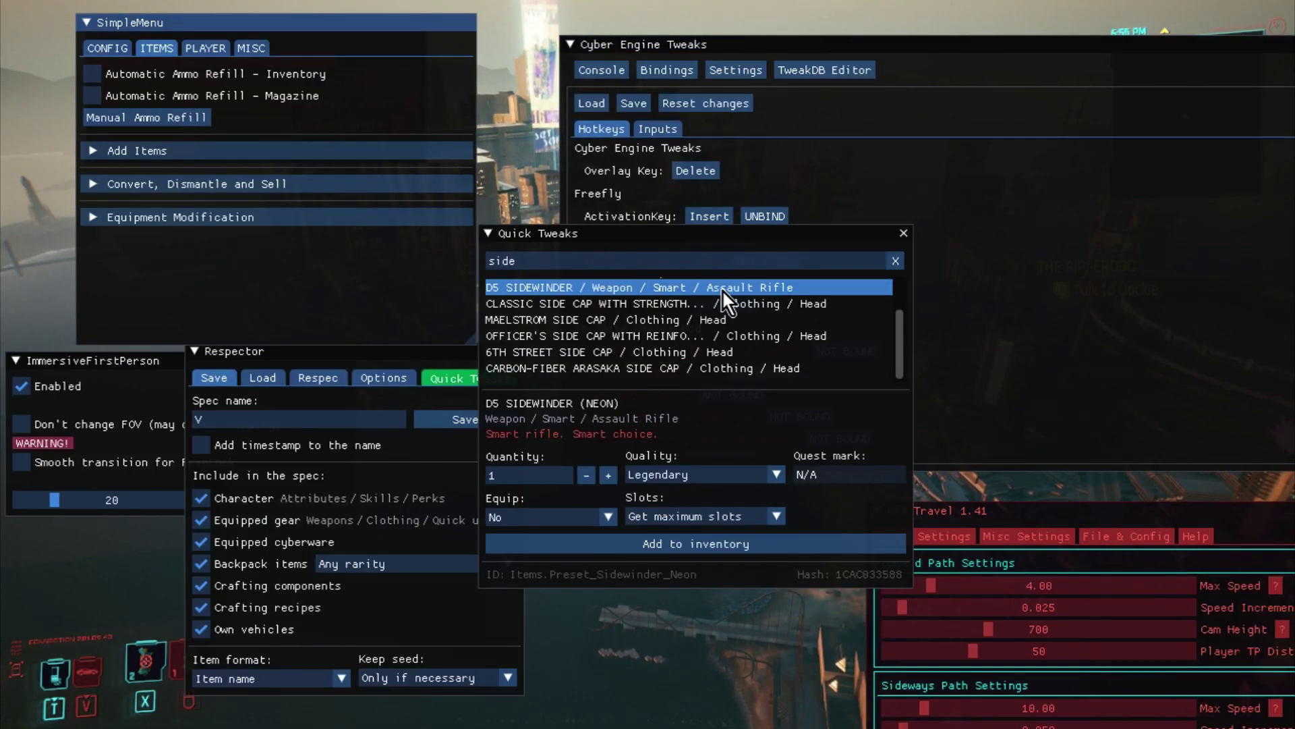
left_click(920, 45)
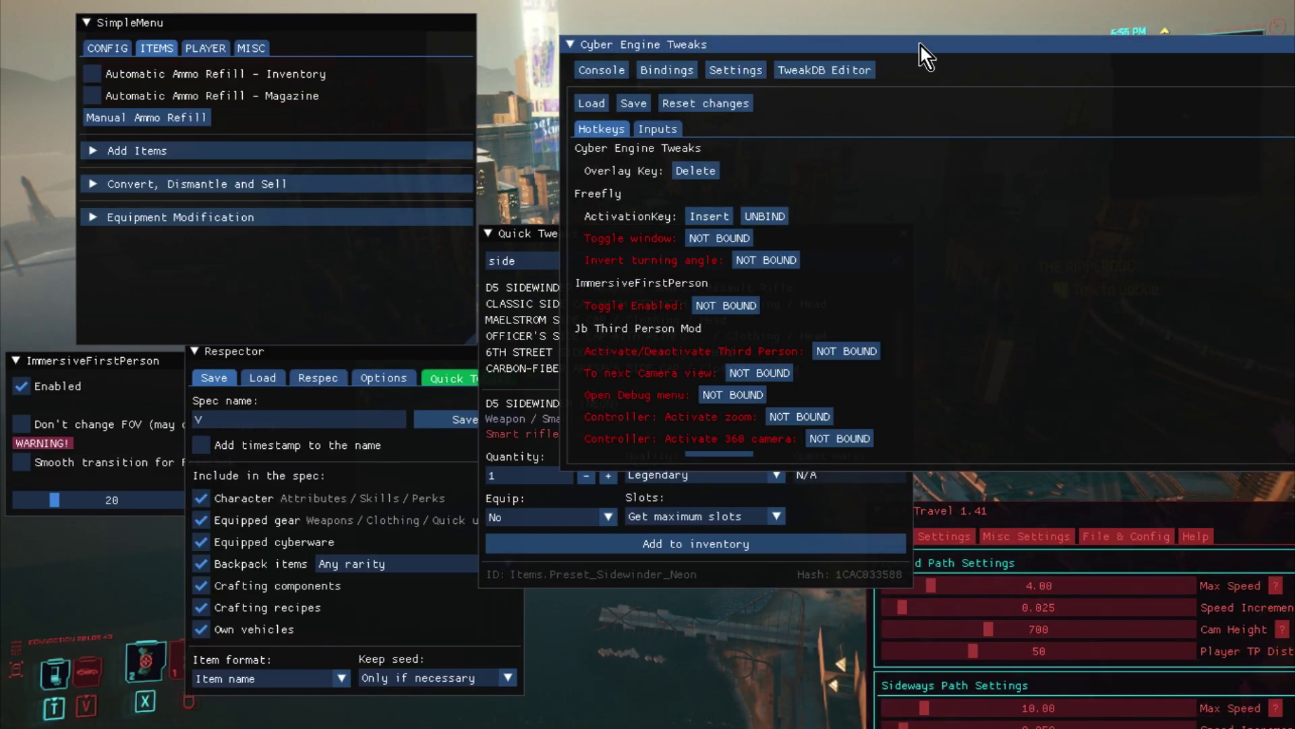
mouse_move(920, 44)
left_mouse_down()
mouse_move(850, 53)
mouse_move(907, 30)
left_mouse_up()
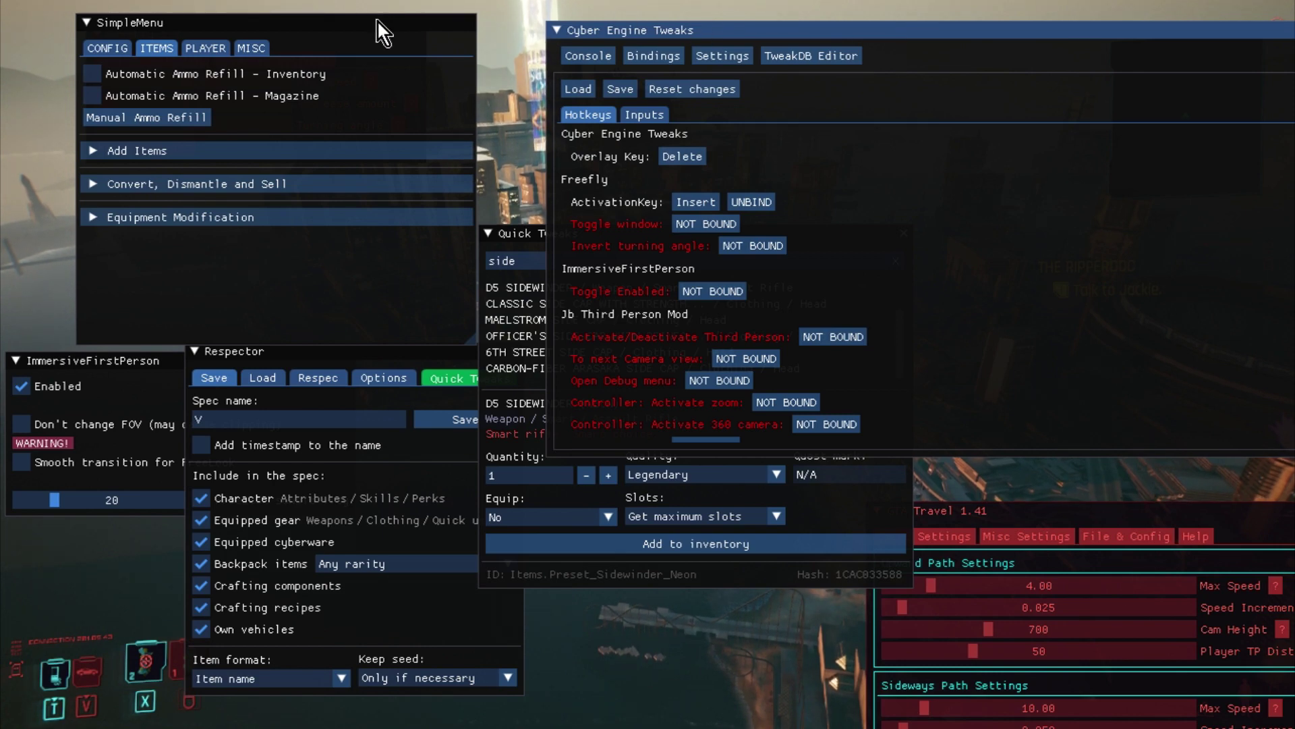
mouse_move(378, 21)
left_mouse_down()
mouse_move(451, 75)
mouse_move(371, 107)
mouse_move(333, 35)
mouse_move(373, 8)
left_mouse_up()
Step: Examine SimpleMenu's configuration and item options, expanding Add Items, Convert, Dismantle and Sell, and Equipment Modification
left_click(100, 34)
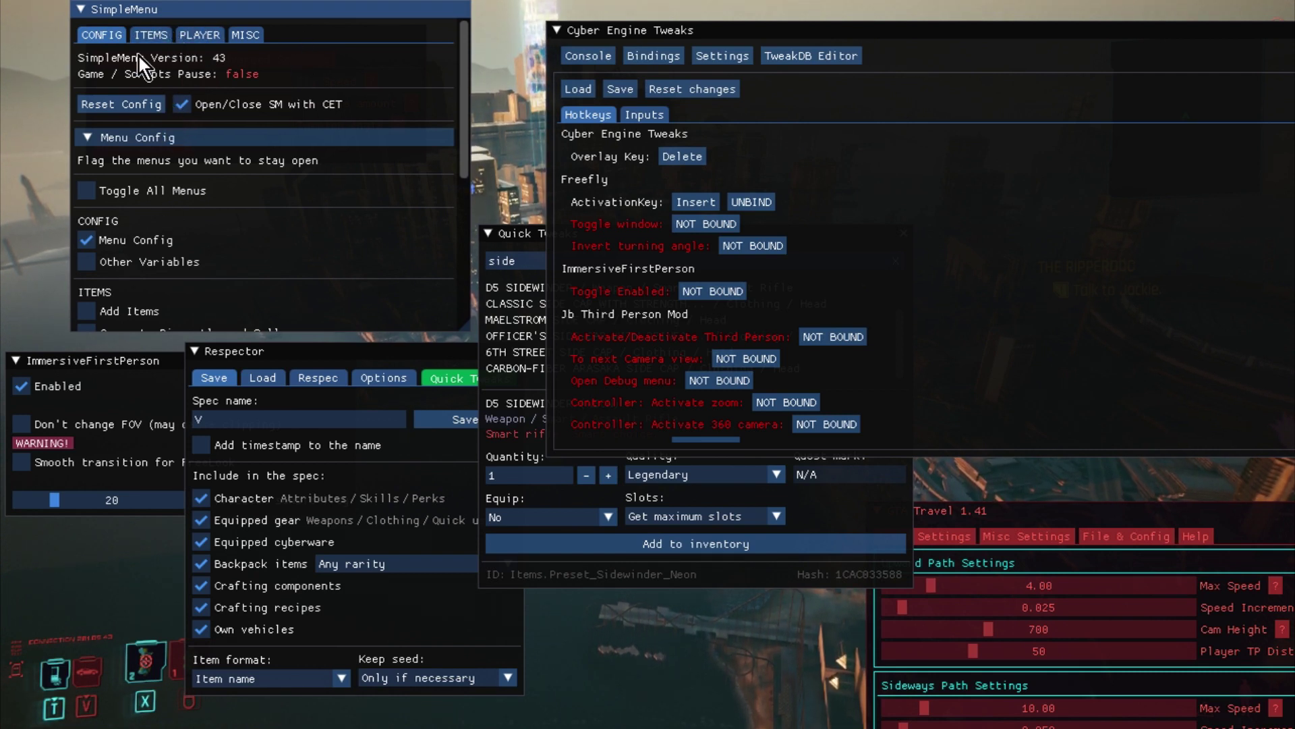
left_click(145, 38)
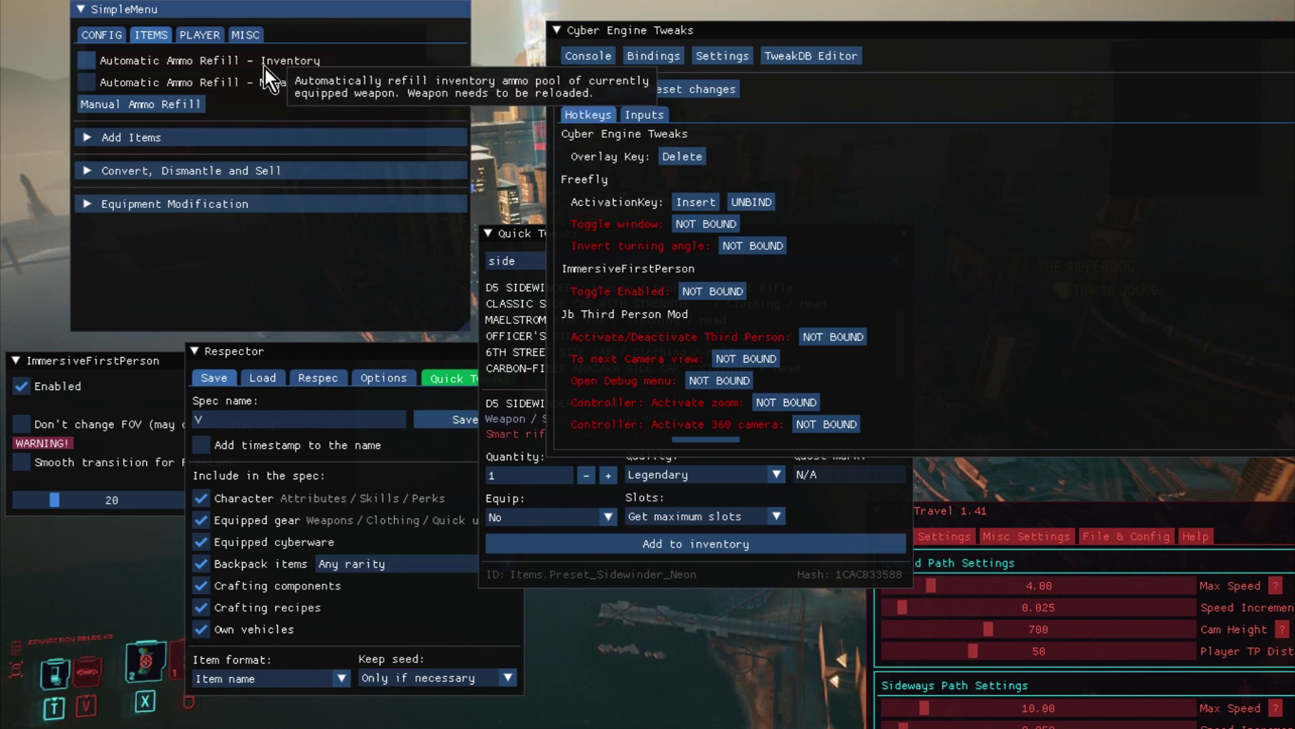
left_click(176, 140)
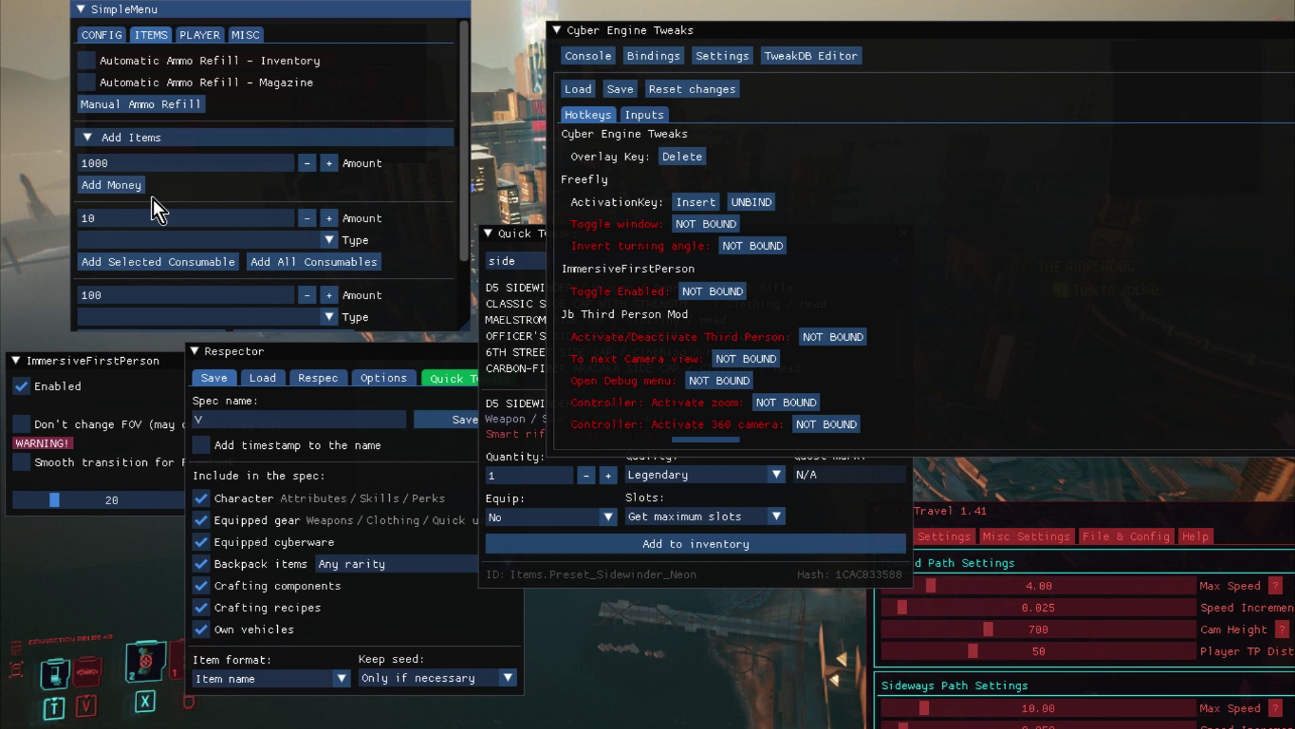
scroll(153, 202, "down", 3)
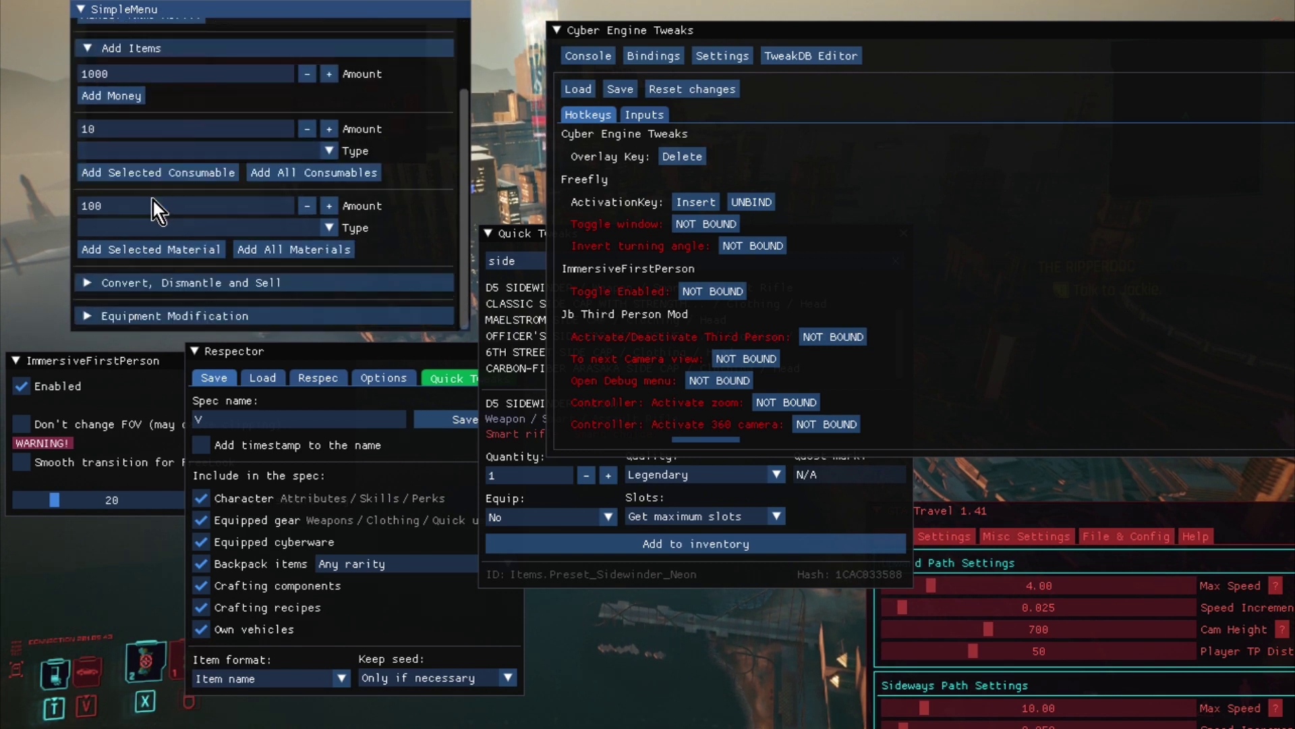
left_click(97, 283)
scroll(267, 202, "down", 2)
scroll(266, 202, "down", 3)
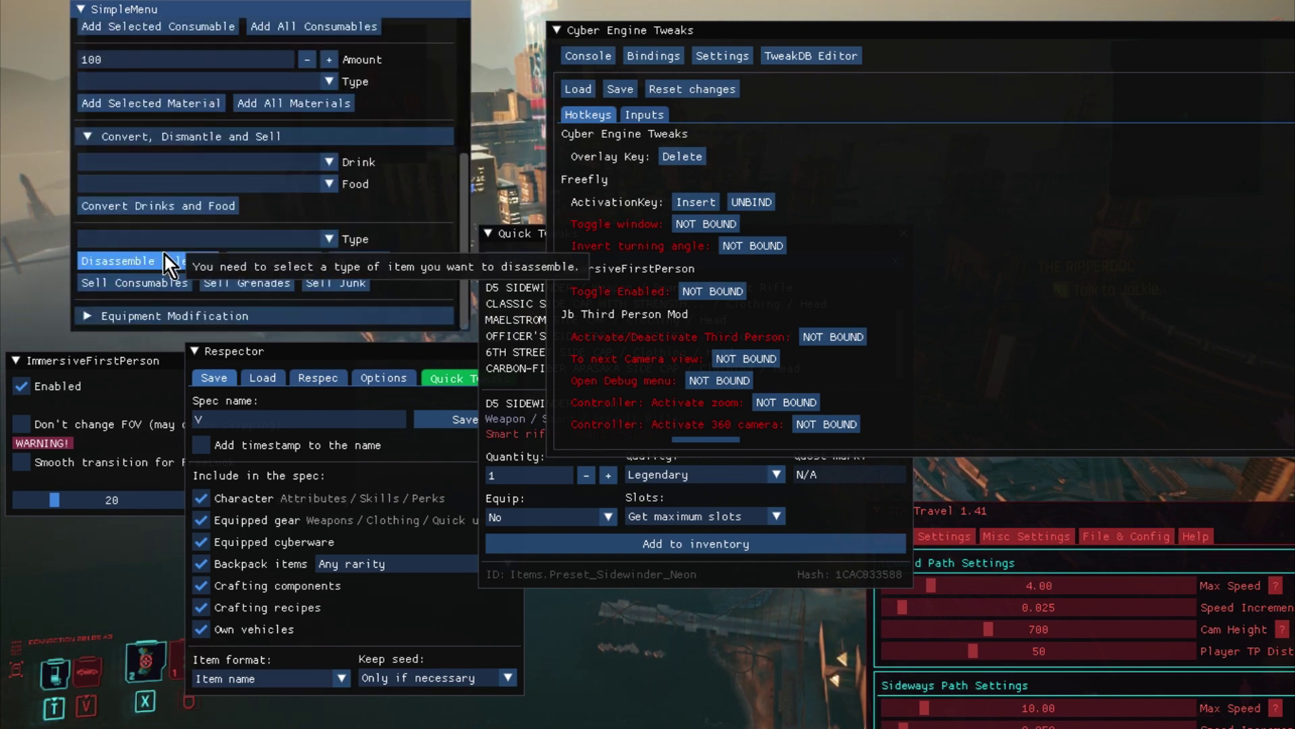
left_click(112, 320)
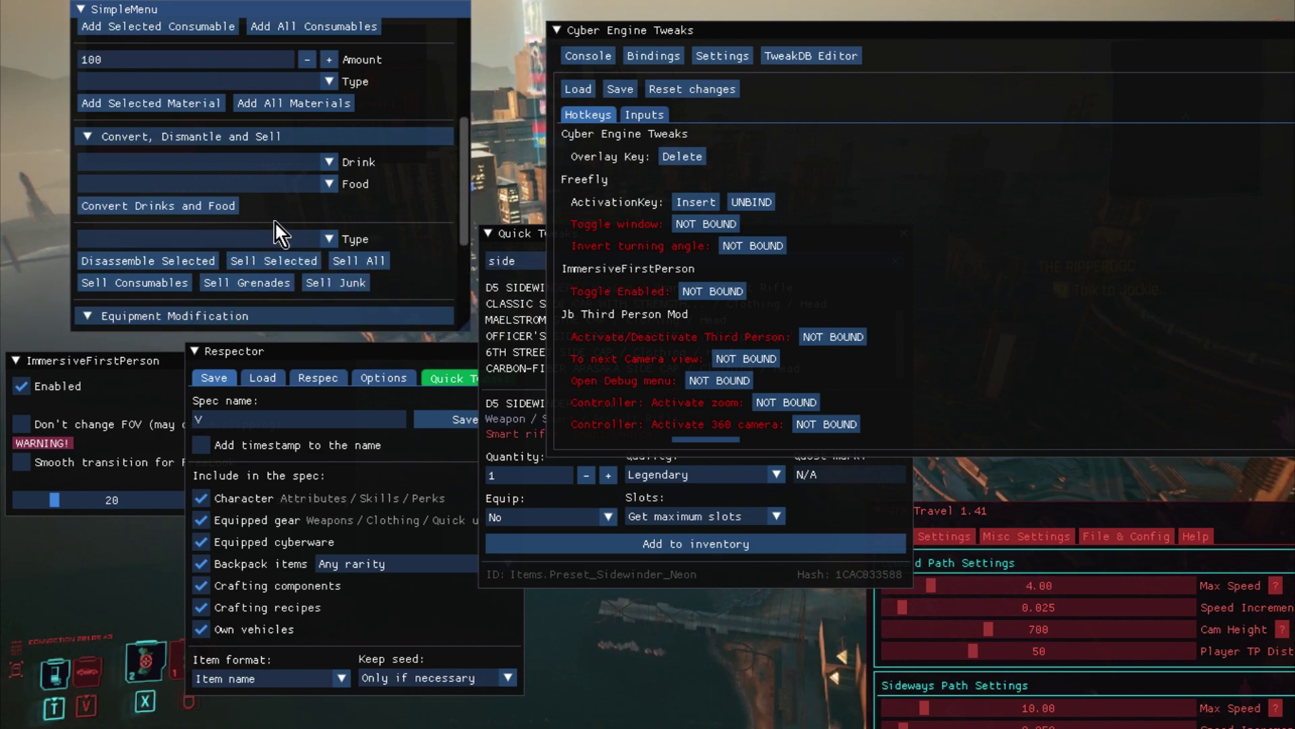
scroll(274, 221, "up", 8)
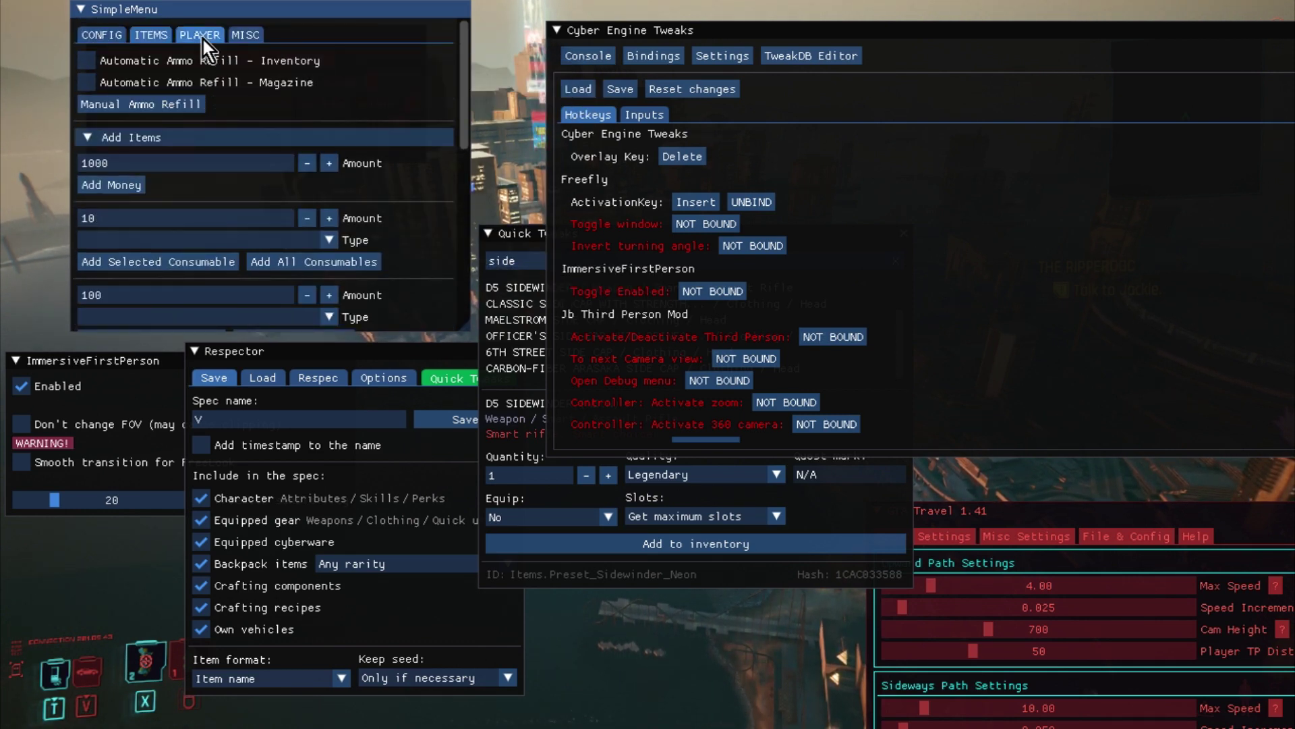
Step: Examine SimpleMenu's player options, including God Mode, Infinite Stamina, Maximum Everything, attributes, and experience and level
left_click(201, 37)
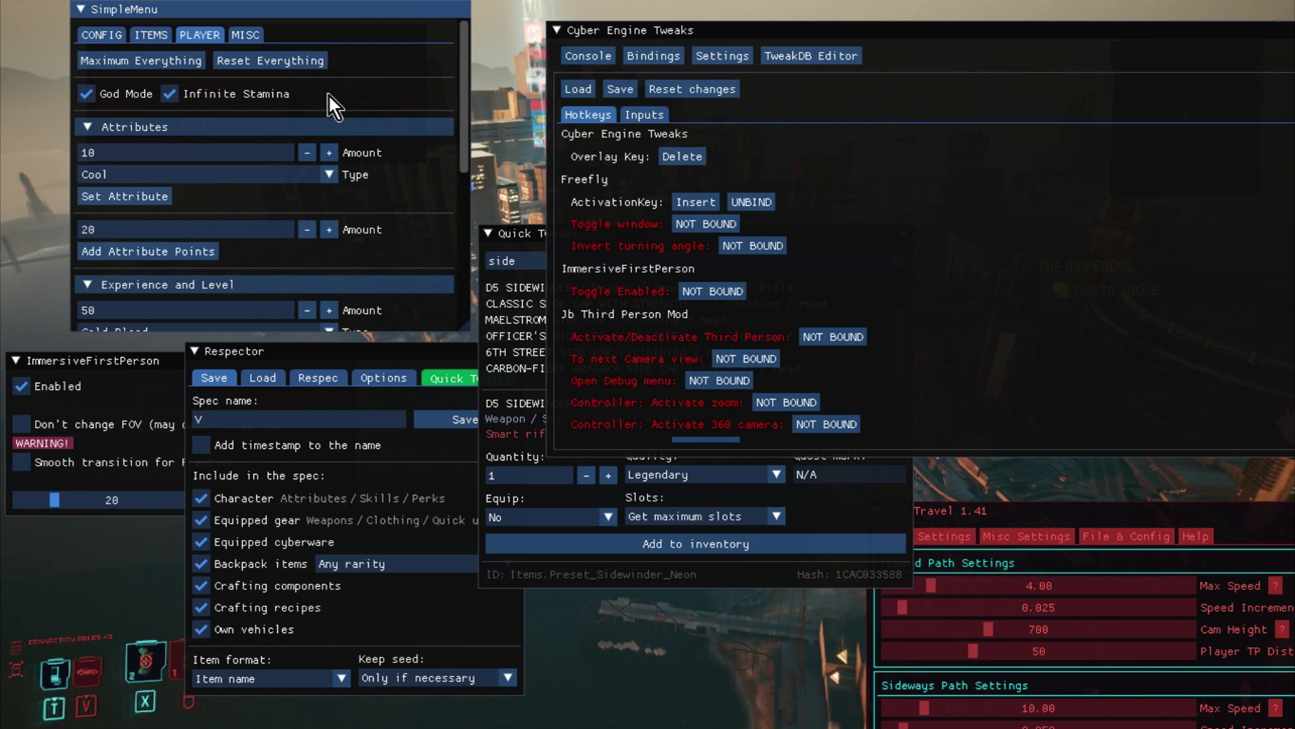
mouse_move(89, 100)
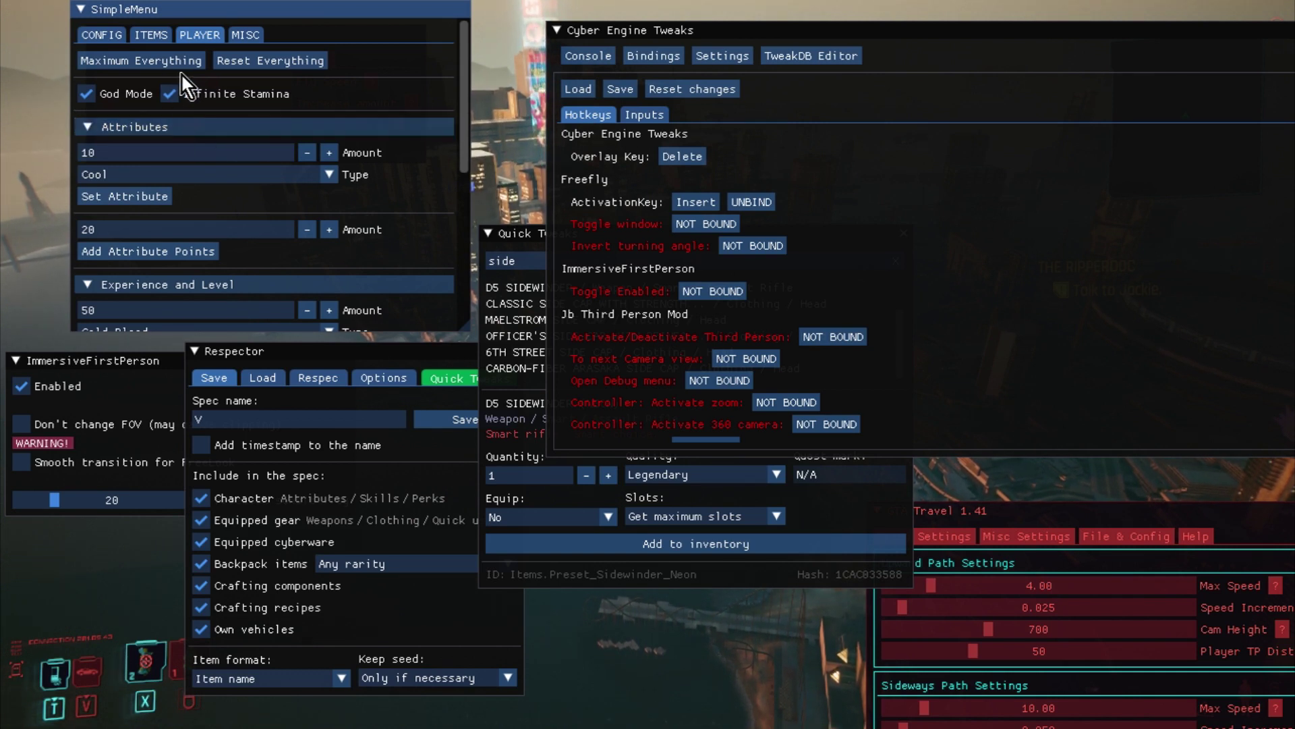
mouse_move(139, 69)
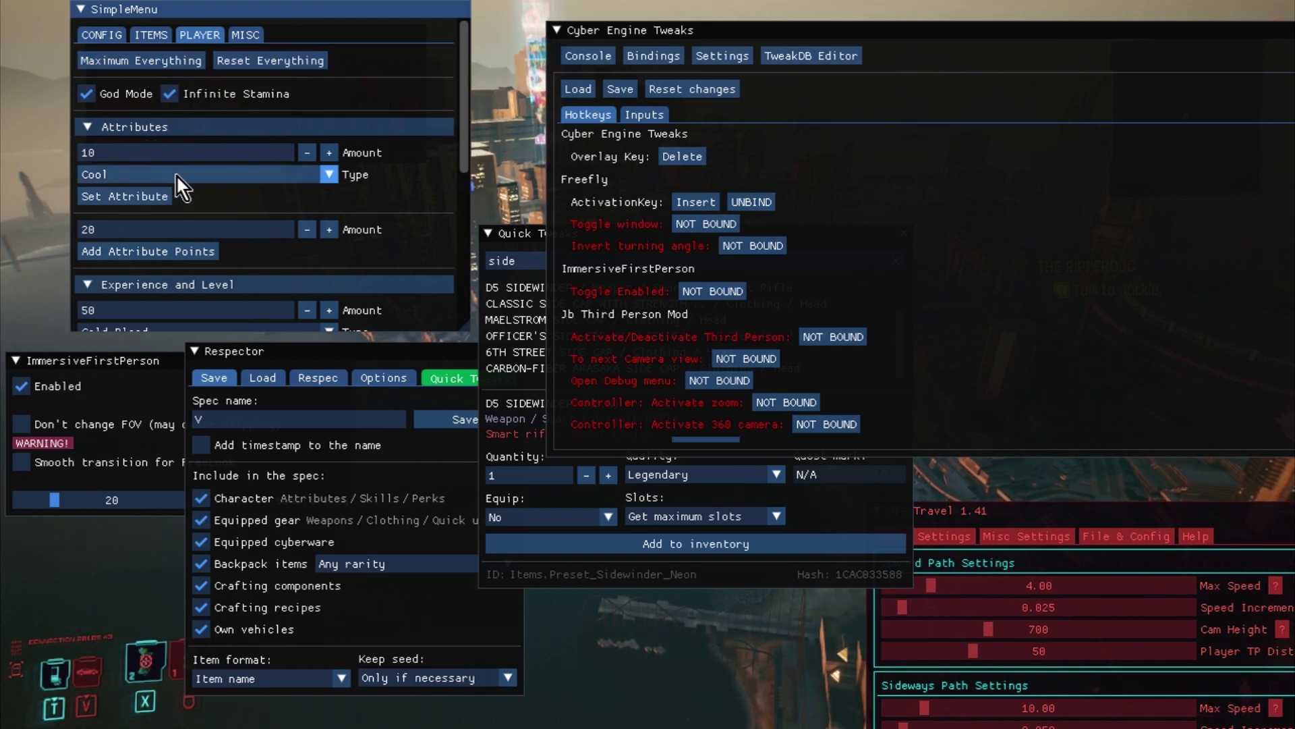
scroll(179, 176, "down", 1)
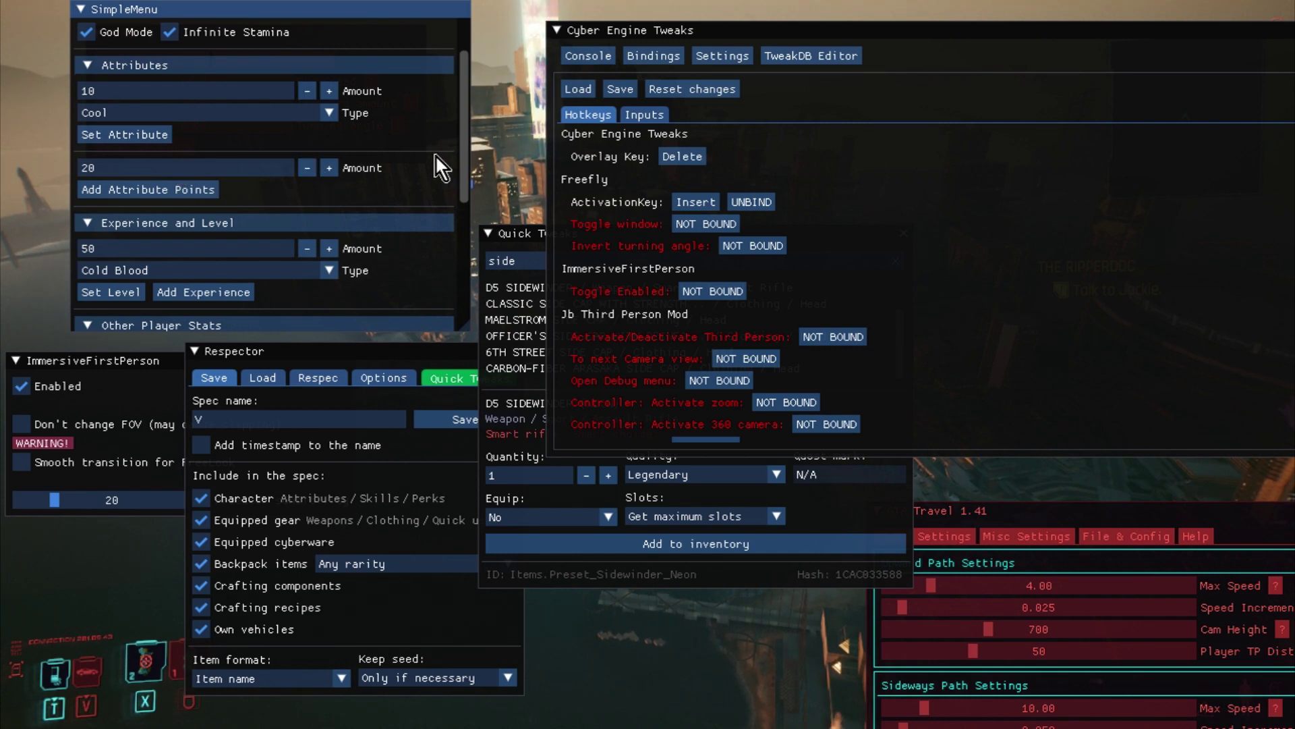
left_click_drag(468, 153, 452, 37)
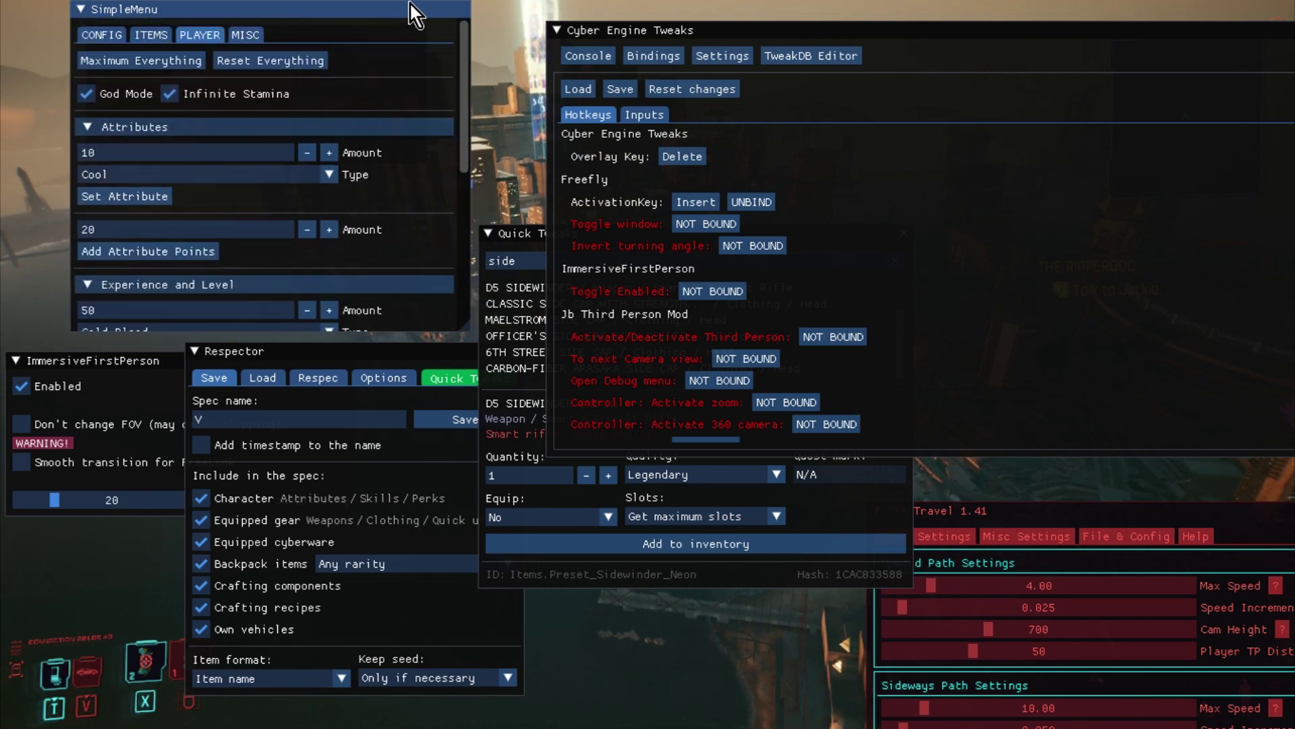
Step: Move the Respector window away from the Quick Tweaks window so that its options are fully uncovered
left_click_drag(350, 345, 302, 315)
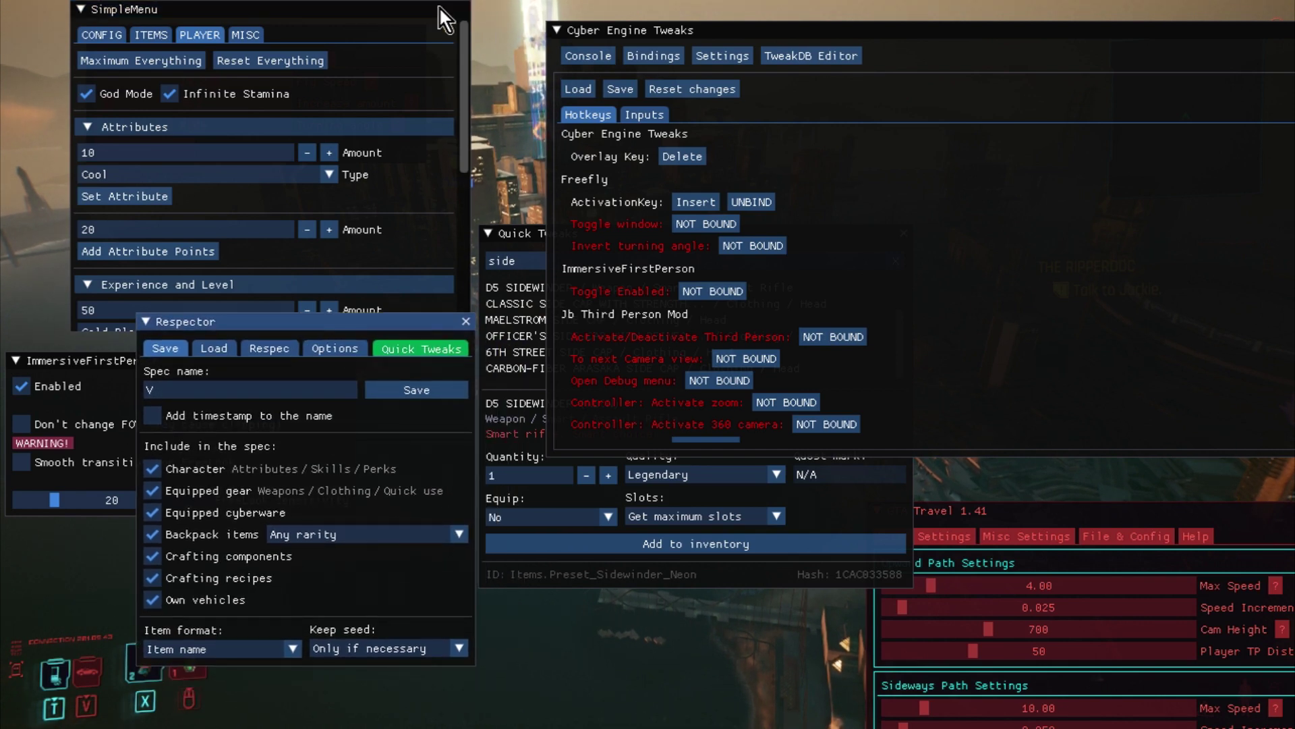
Step: Move the SimpleMenu window behind Cyber Engine Tweaks and rearrange the Quick Tweaks and Respector windows so both are uncovered
left_click_drag(440, 7, 1040, 33)
left_click(1158, 48)
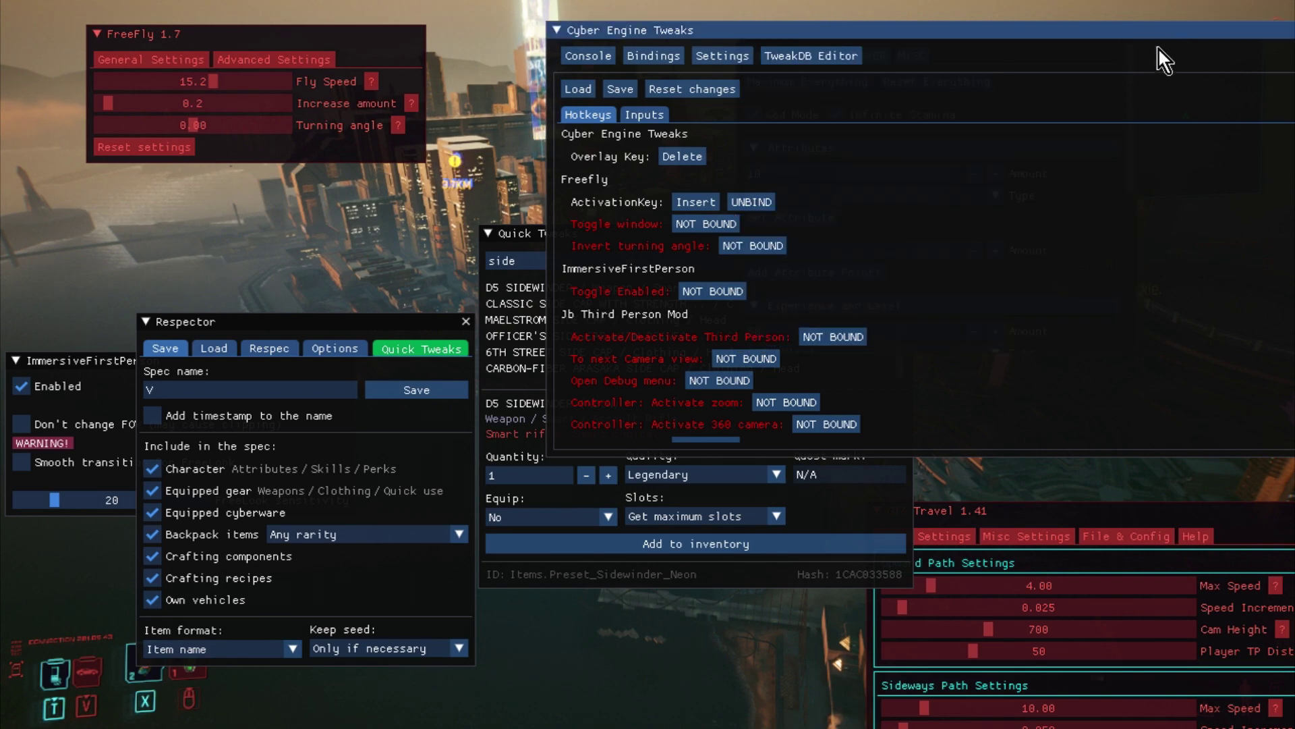
left_click_drag(503, 238, 566, 344)
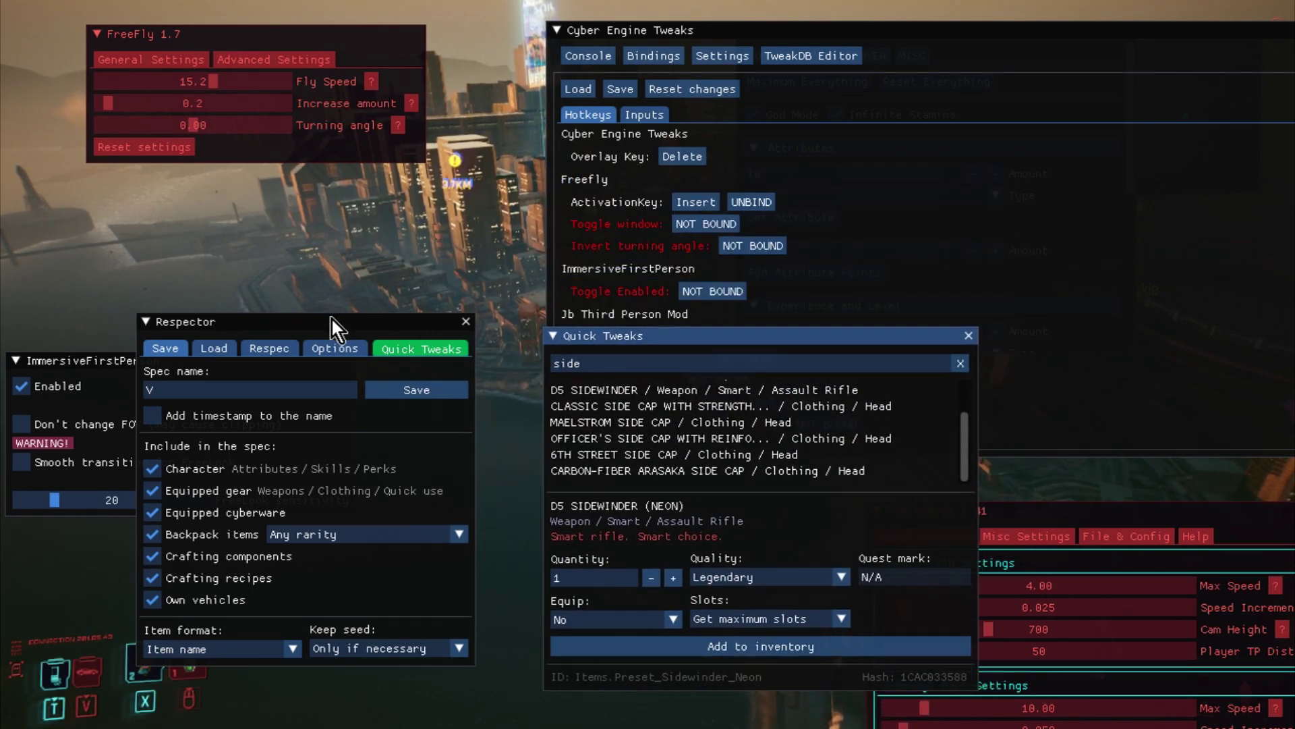
left_click_drag(331, 317, 333, 263)
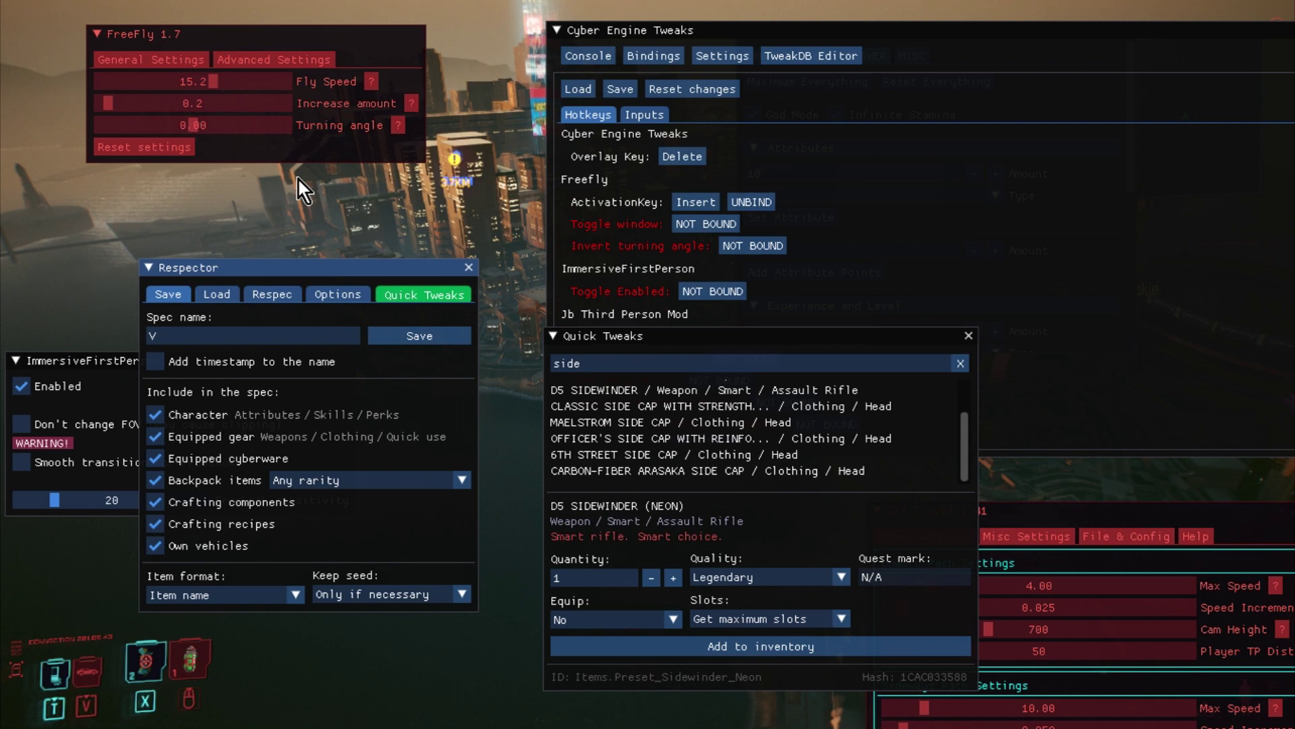
Step: Show Respector's perk and attribute respec options, then clear the Quick Tweaks search and move its window lower
left_click(265, 295)
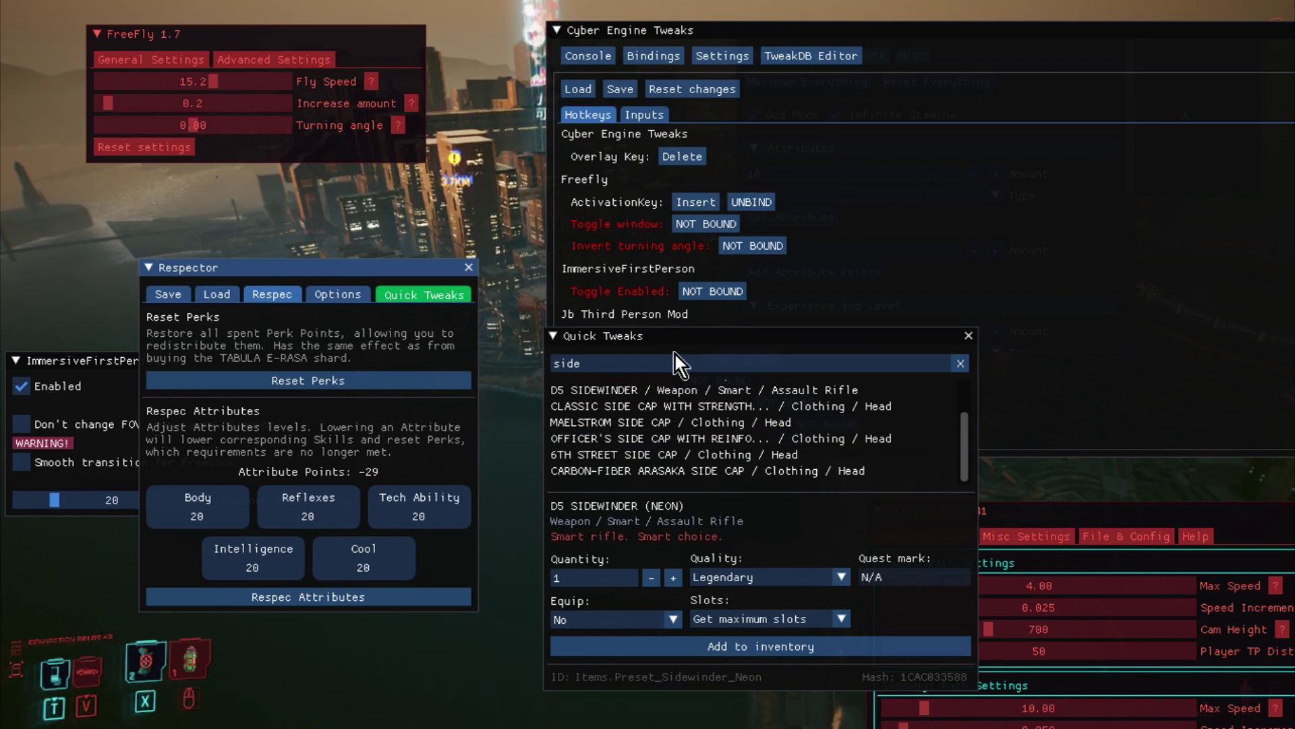
left_click_drag(694, 341, 281, 233)
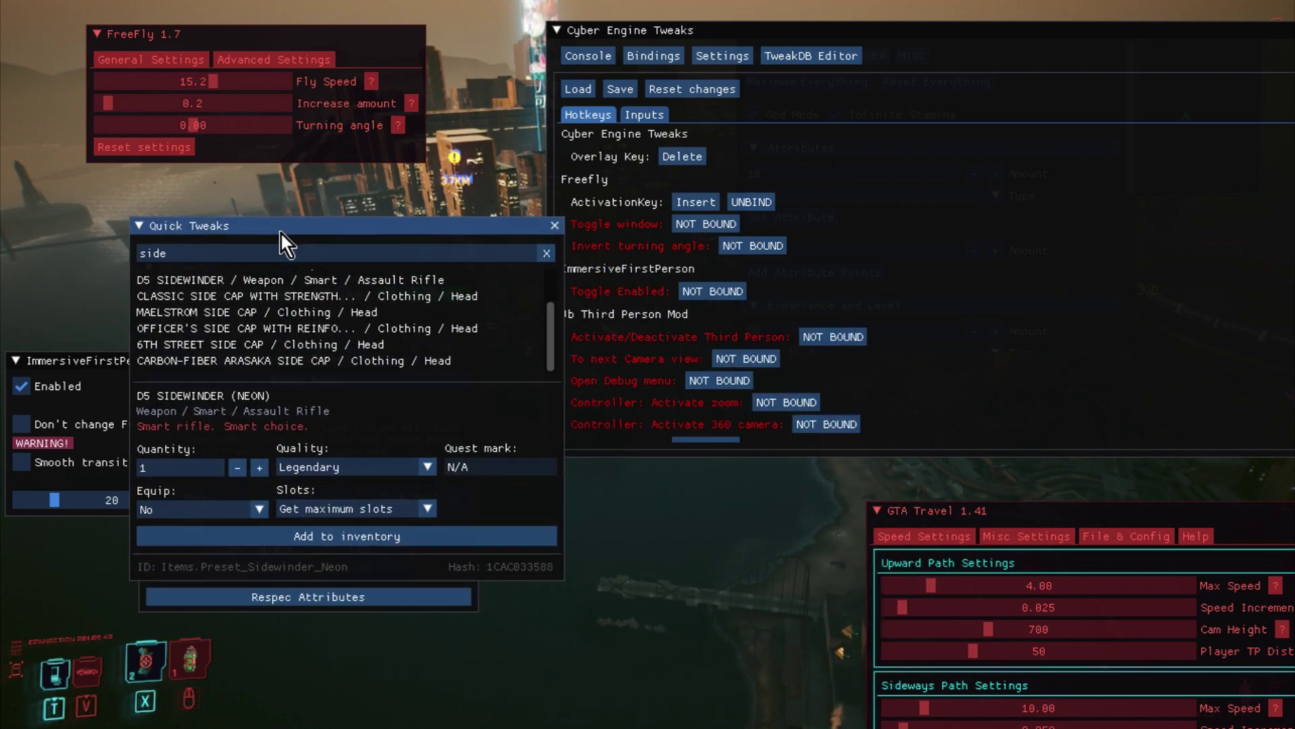
left_click(546, 250)
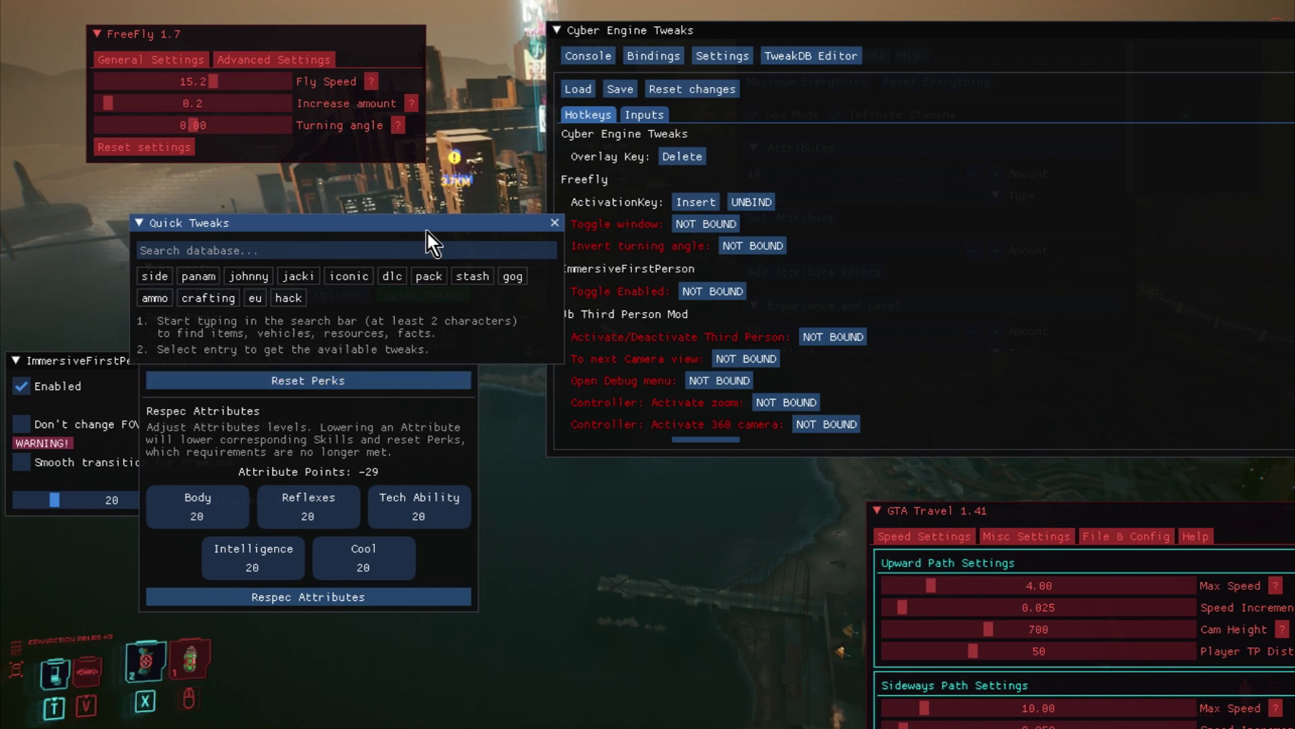
left_click_drag(426, 230, 518, 455)
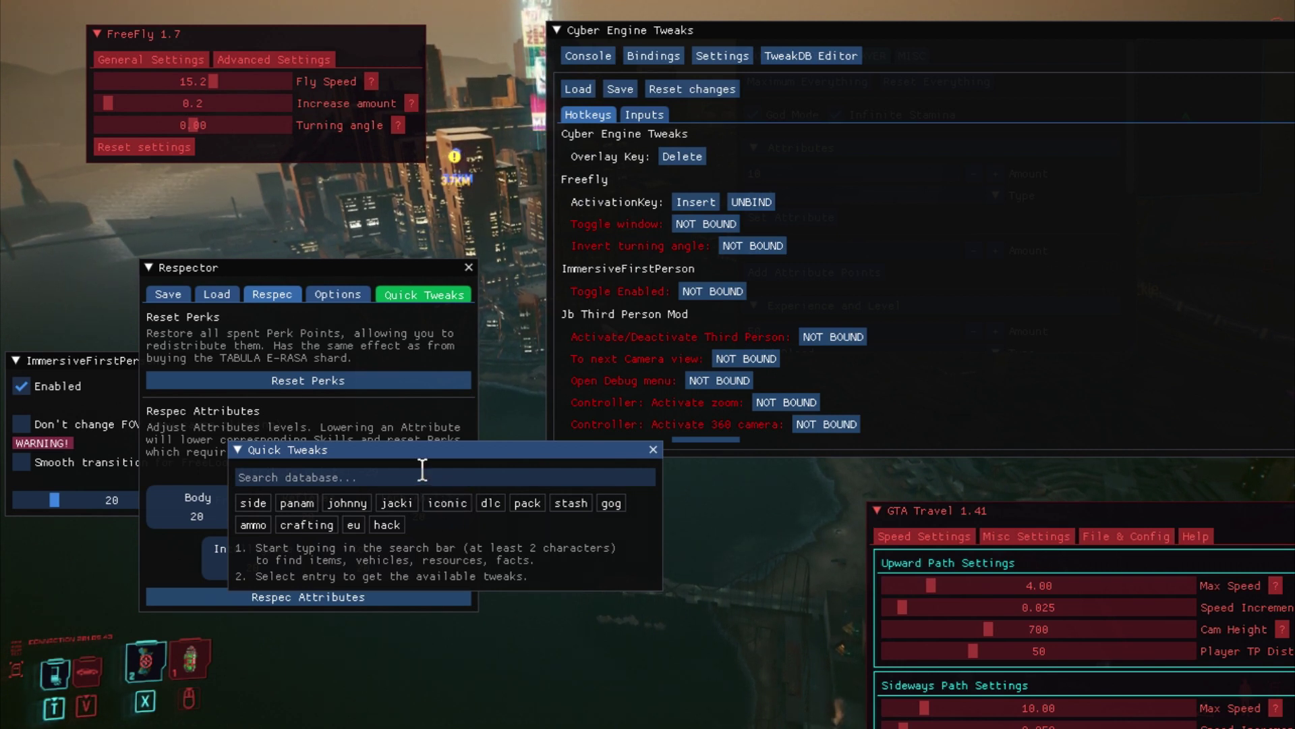
Step: Search Quick Tweaks for "jacki" and add the Jackie's Arch bike to the garage
left_click(362, 477)
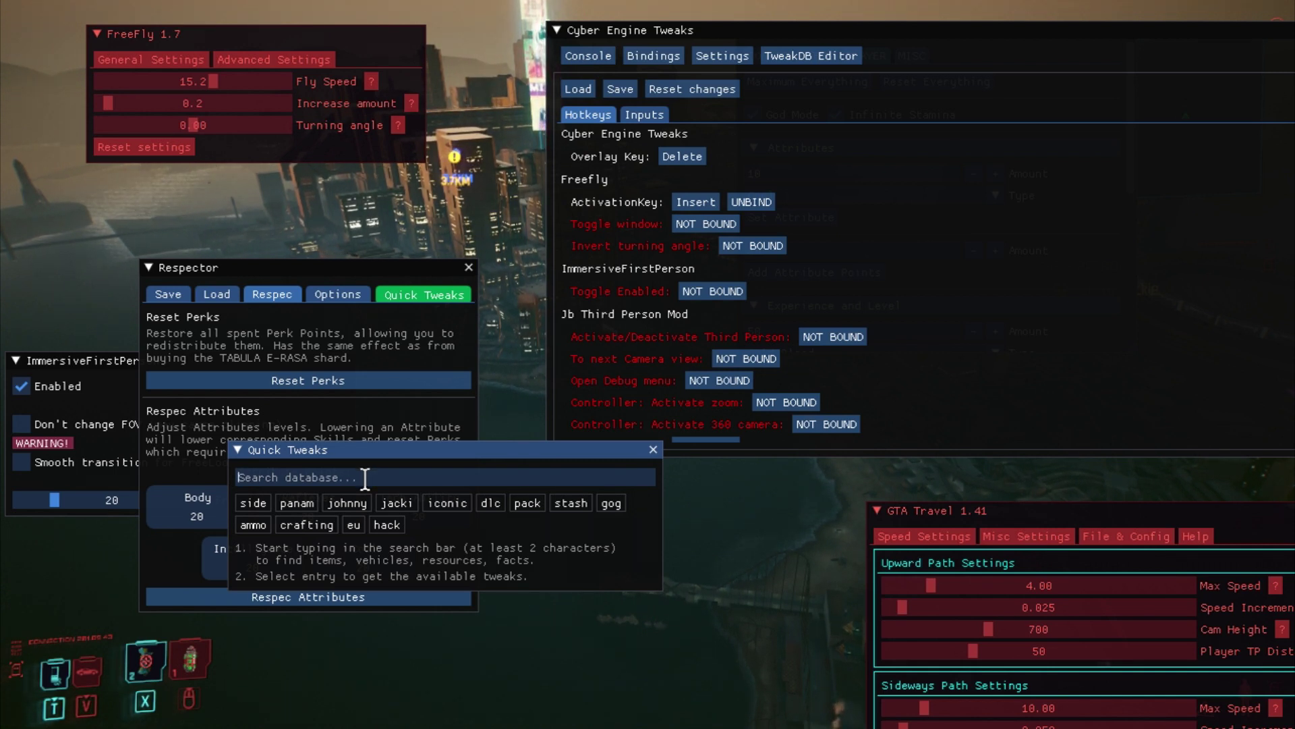
type("ja")
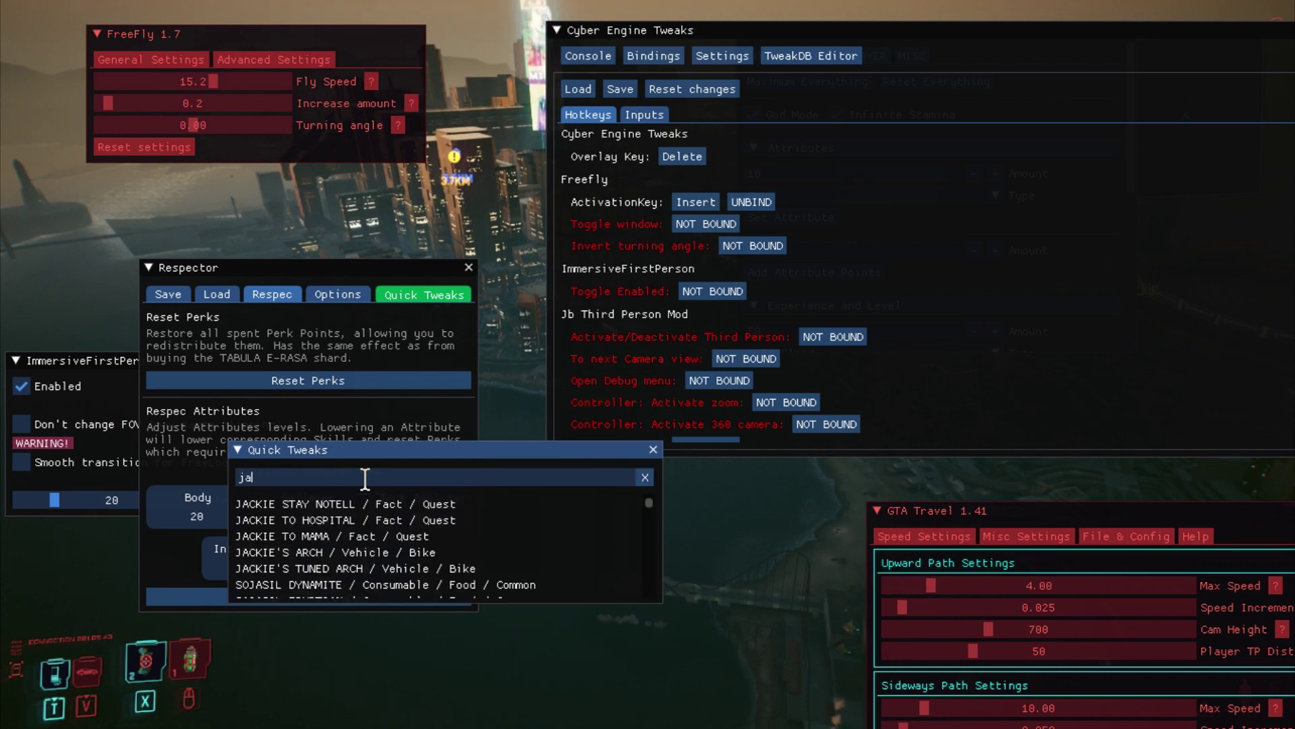
type("cki")
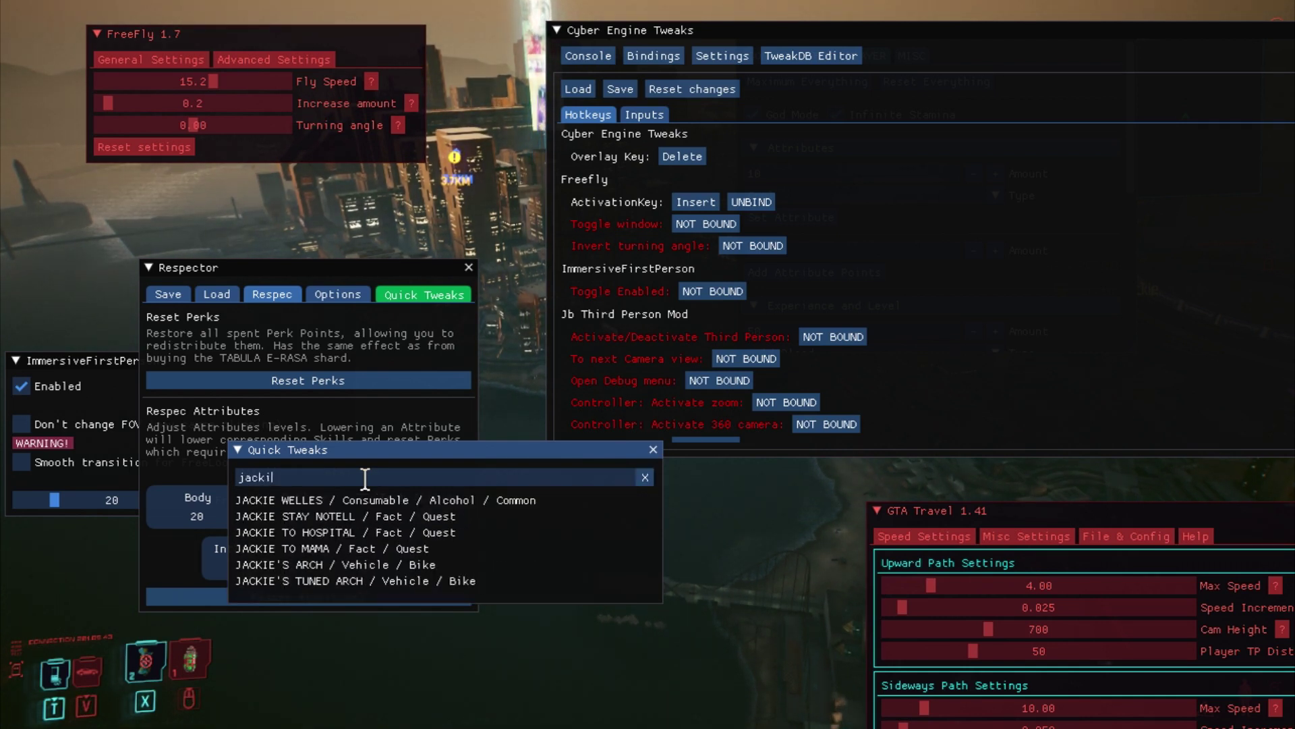
left_click(343, 563)
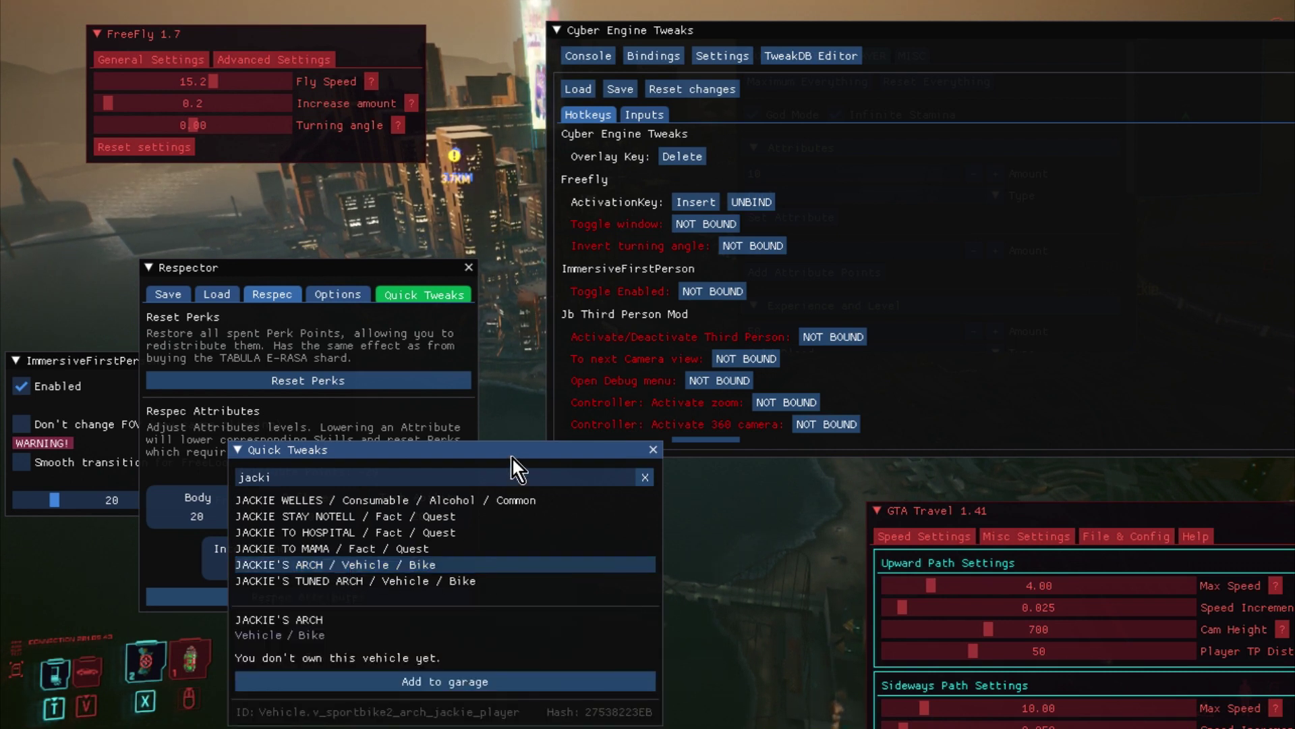
left_click_drag(513, 449, 494, 254)
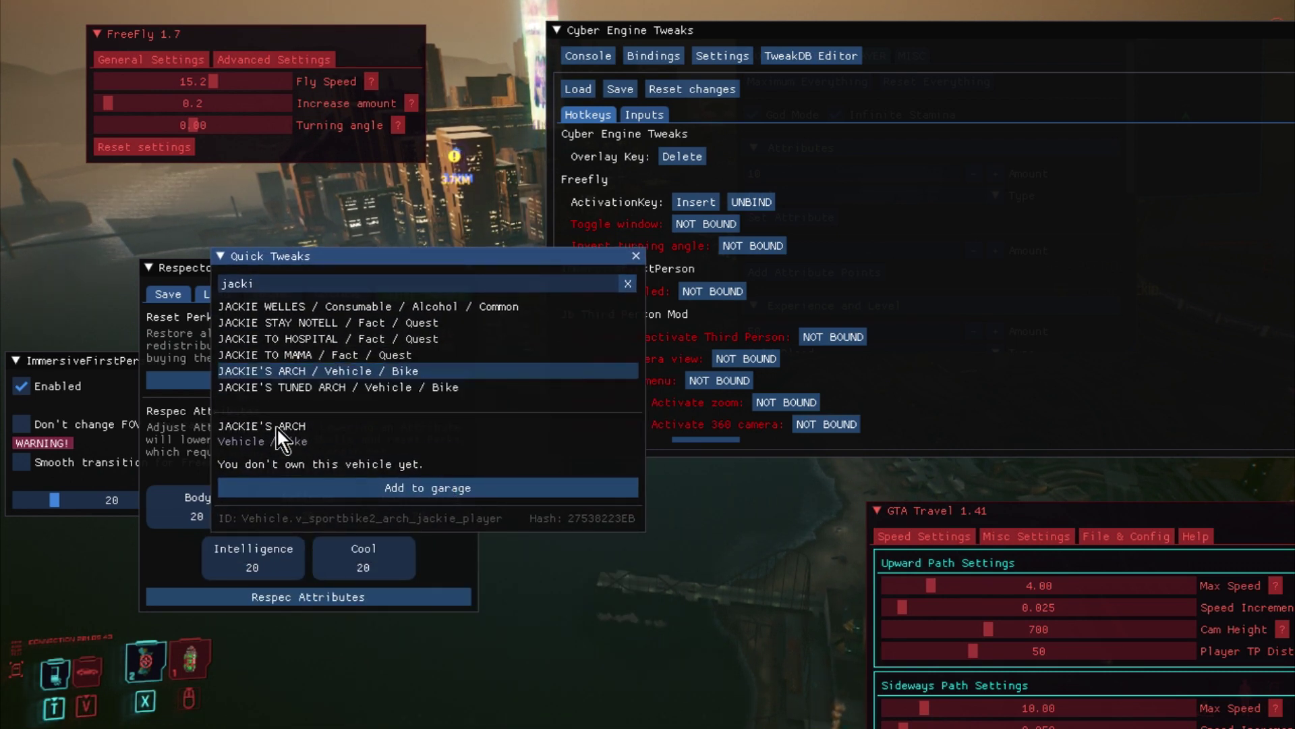
left_click(430, 489)
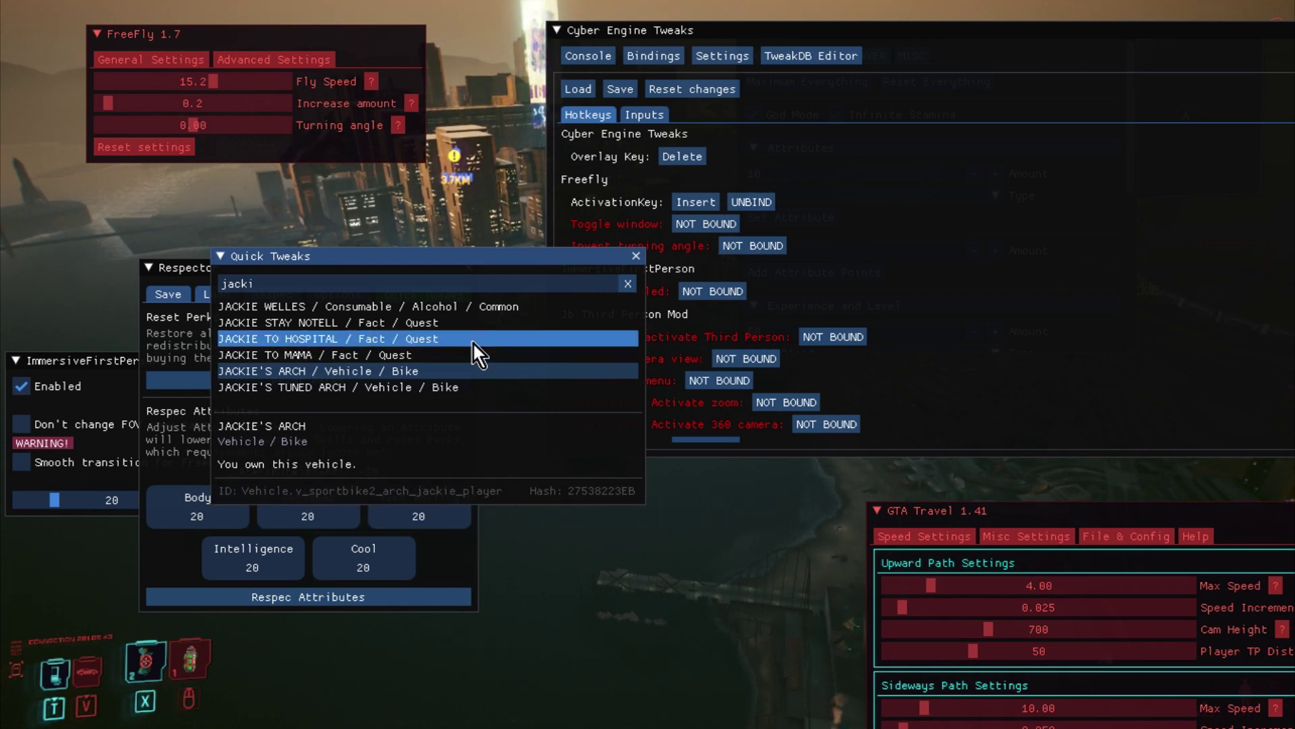
Step: Replace the Quick Tweaks search with the suggested term "johnny" and add the Legendary Johnny's Shoes to the inventory
left_click(628, 284)
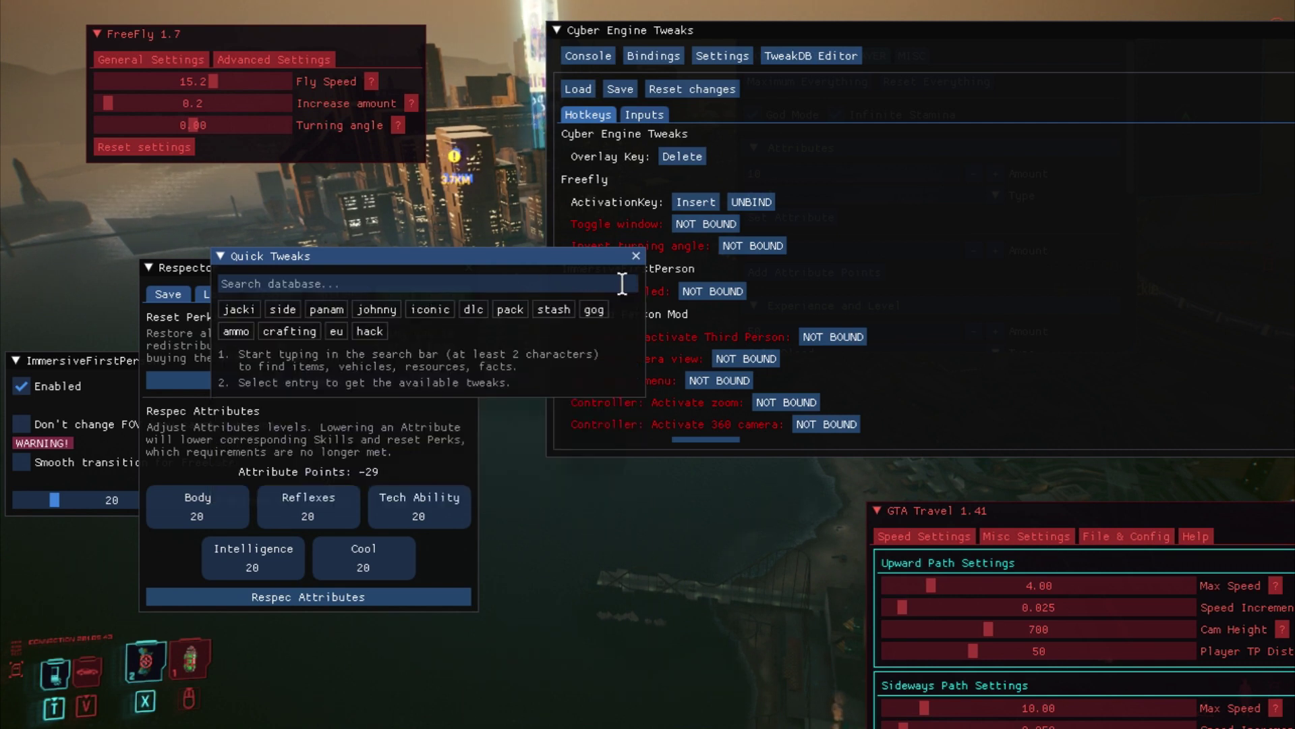
left_click(378, 312)
scroll(439, 345, "down", 2)
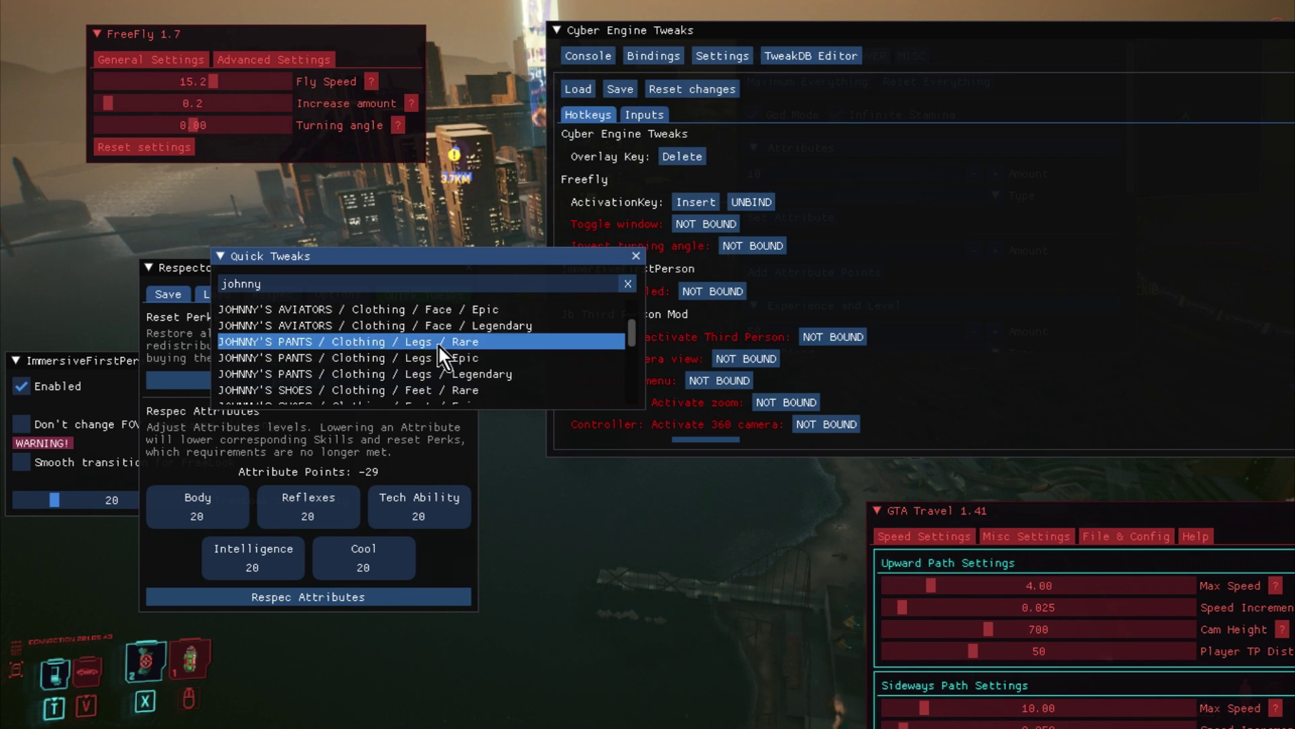
scroll(425, 340, "up", 1)
scroll(425, 368, "up", 1)
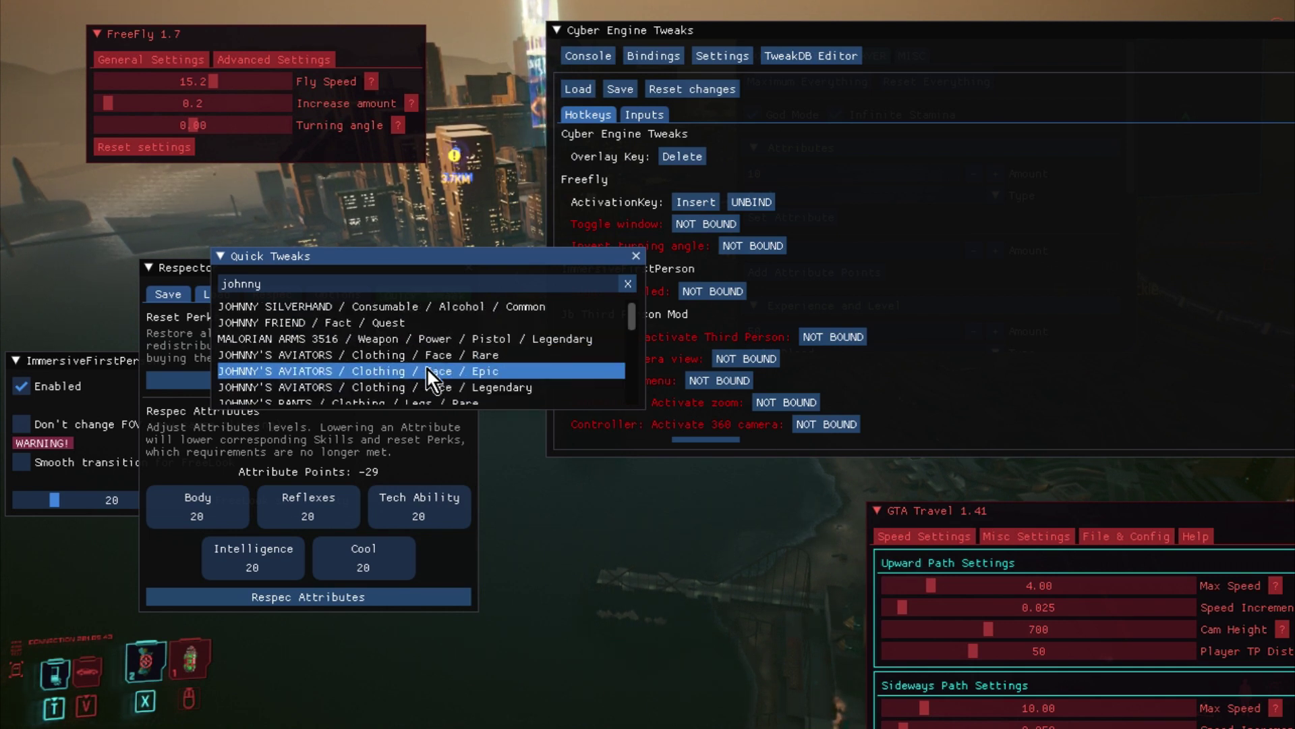
scroll(426, 367, "down", 2)
scroll(441, 375, "down", 3)
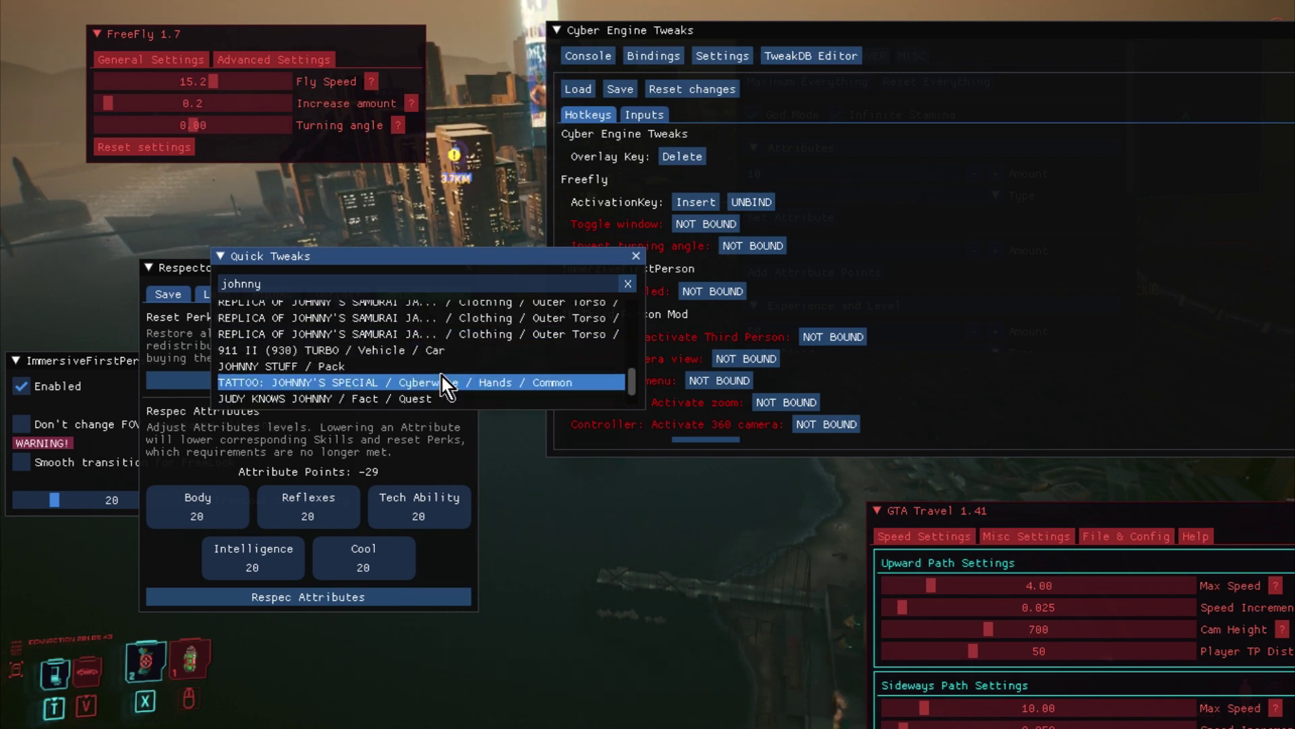
scroll(432, 383, "up", 2)
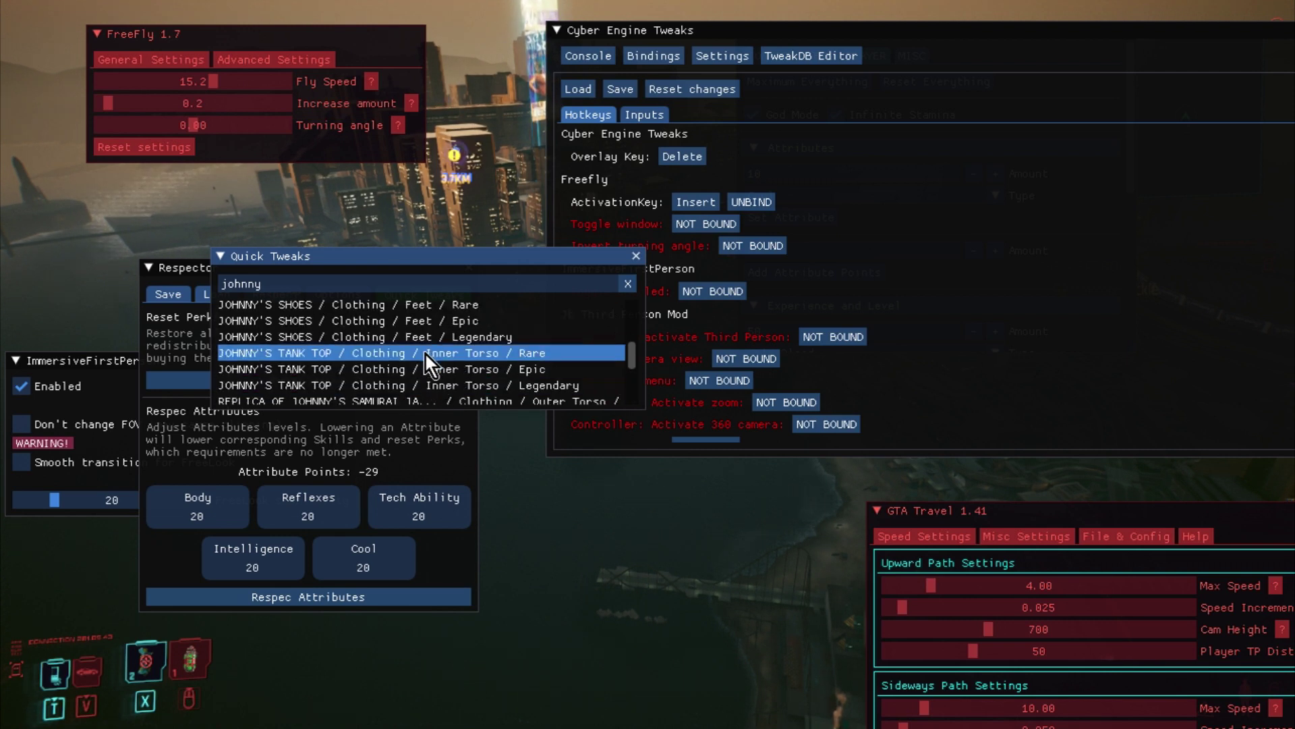
left_click(422, 335)
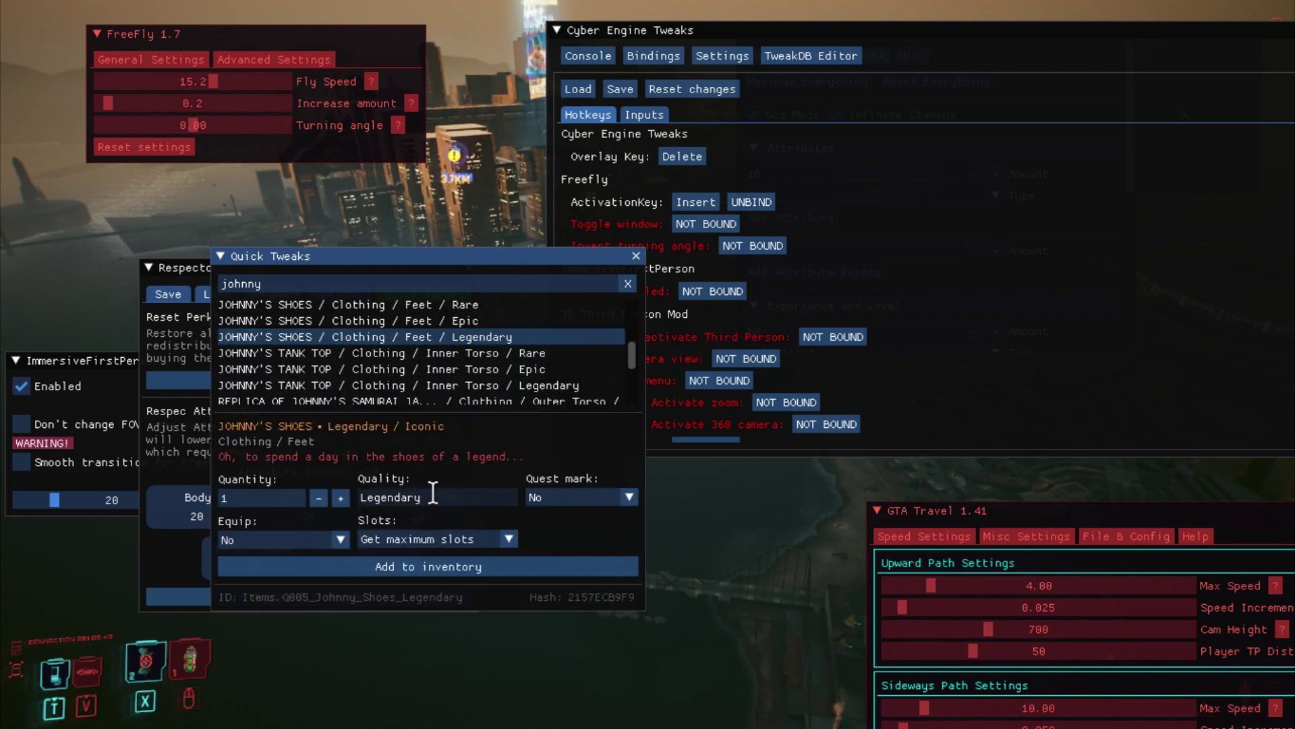
left_click(430, 567)
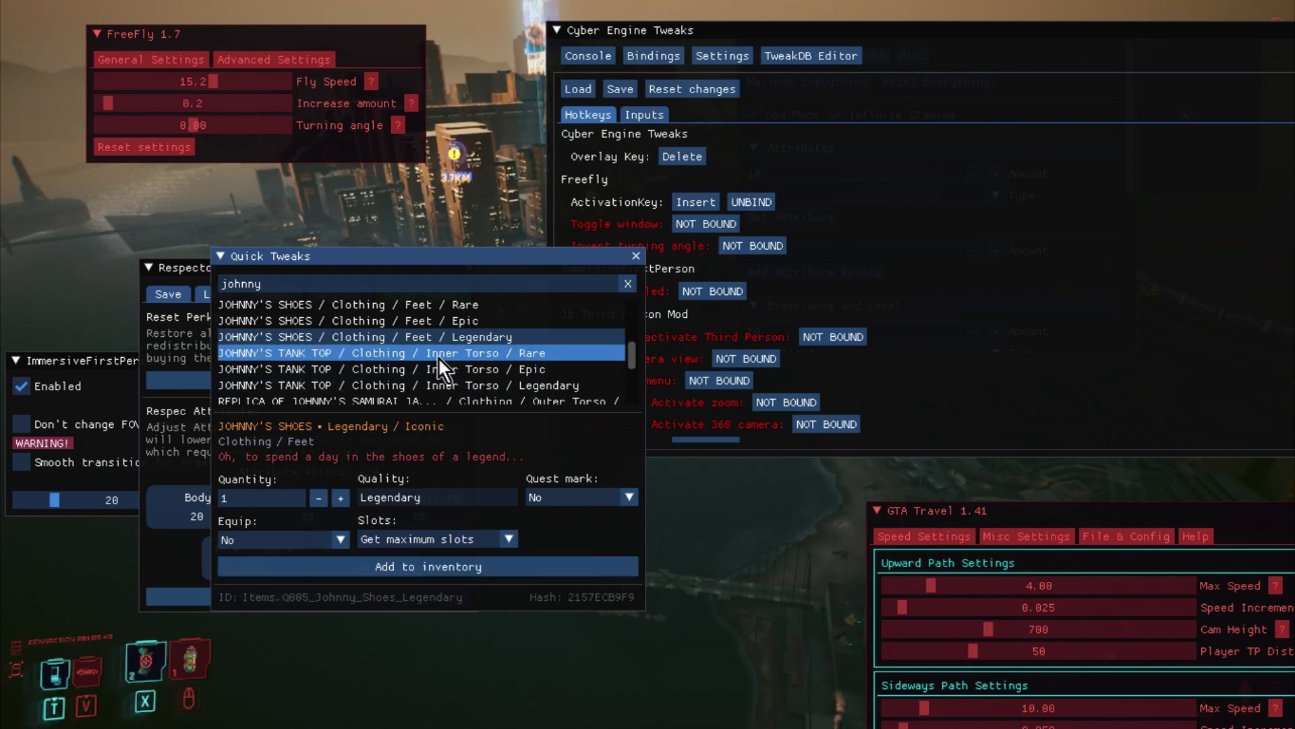
Step: Find the 911 II (930) Turbo car among the "johnny" entries and add it to the garage
scroll(438, 357, "down", 1)
scroll(439, 357, "up", 4)
scroll(424, 350, "down", 2)
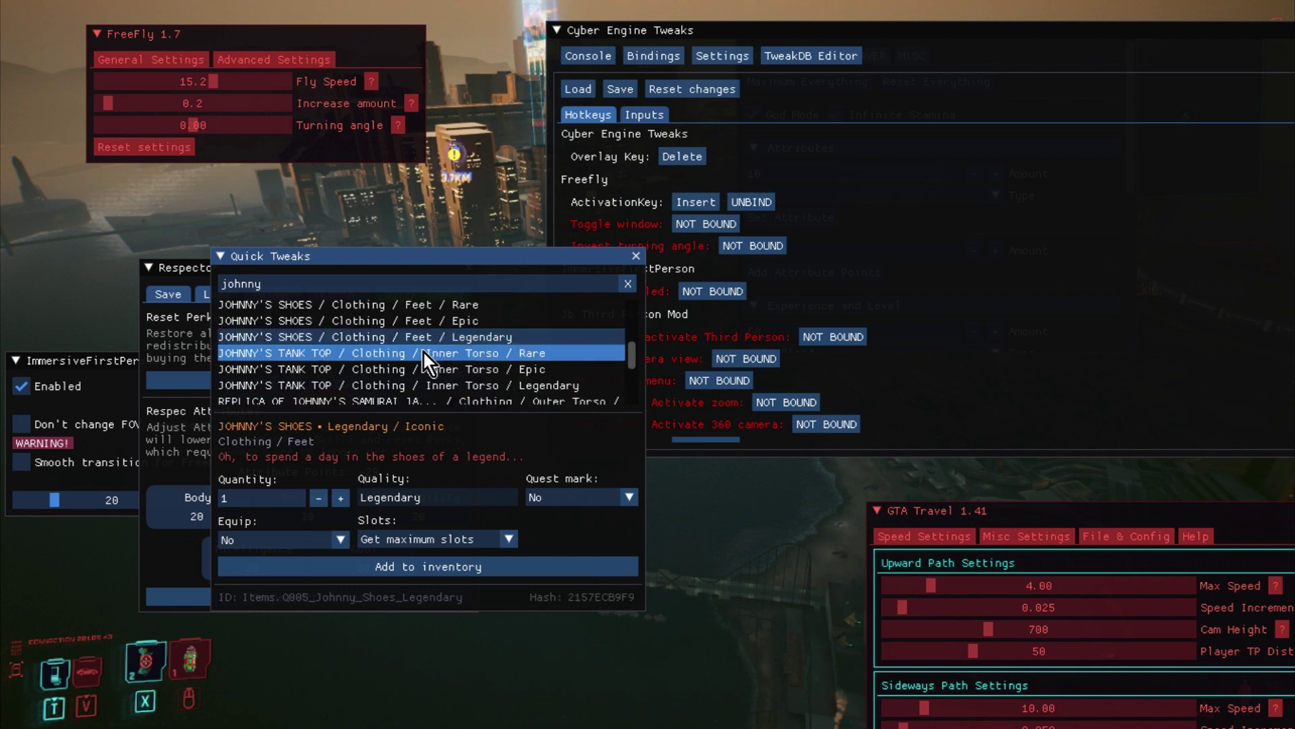
scroll(425, 353, "down", 1)
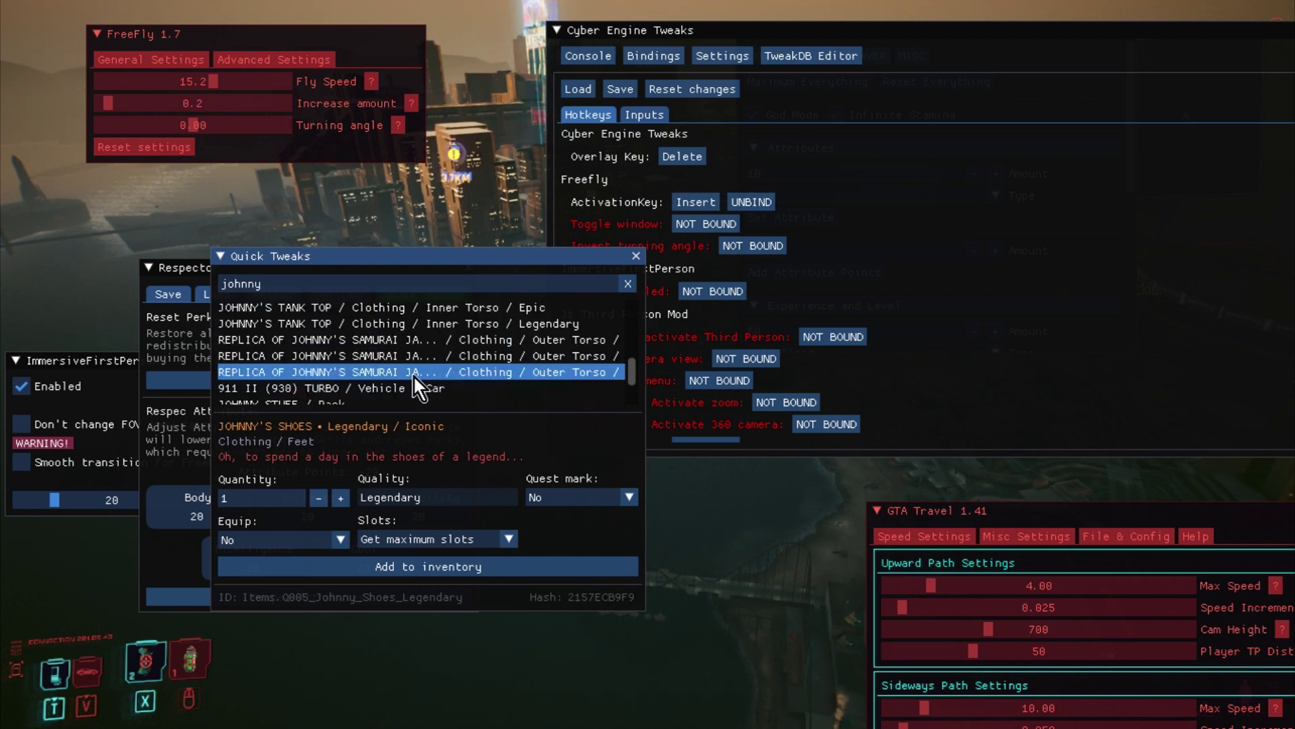
left_click(393, 388)
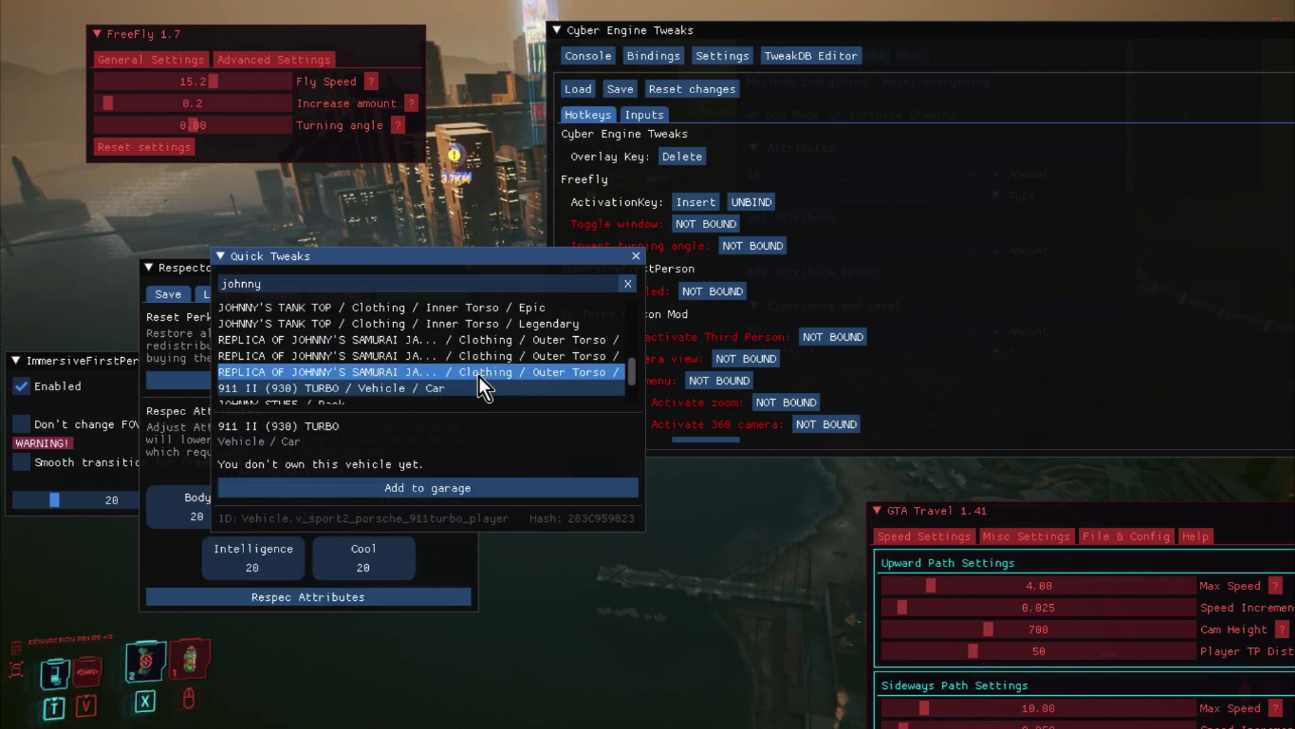
left_click(457, 487)
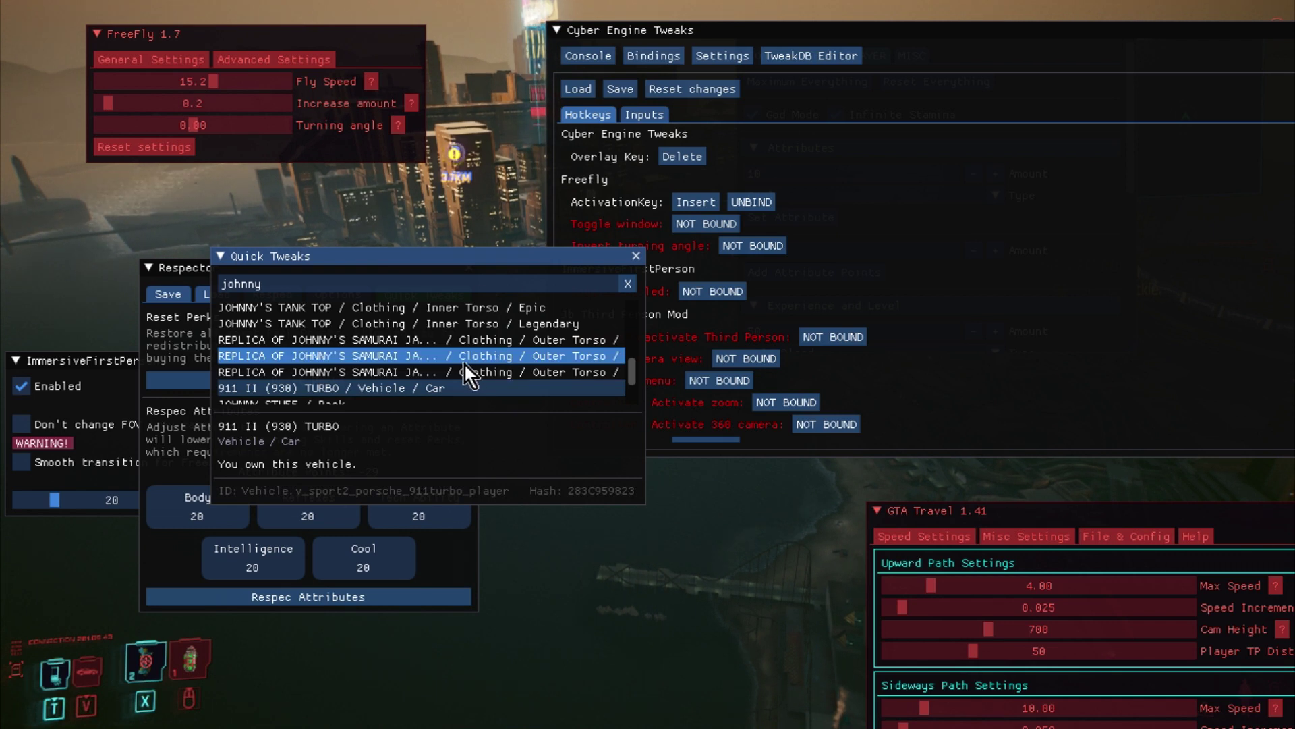
Step: Examine the Johnny Friend quest fact among the "johnny" entries without switching its state
scroll(465, 362, "up", 1)
scroll(465, 364, "up", 1)
scroll(464, 363, "up", 1)
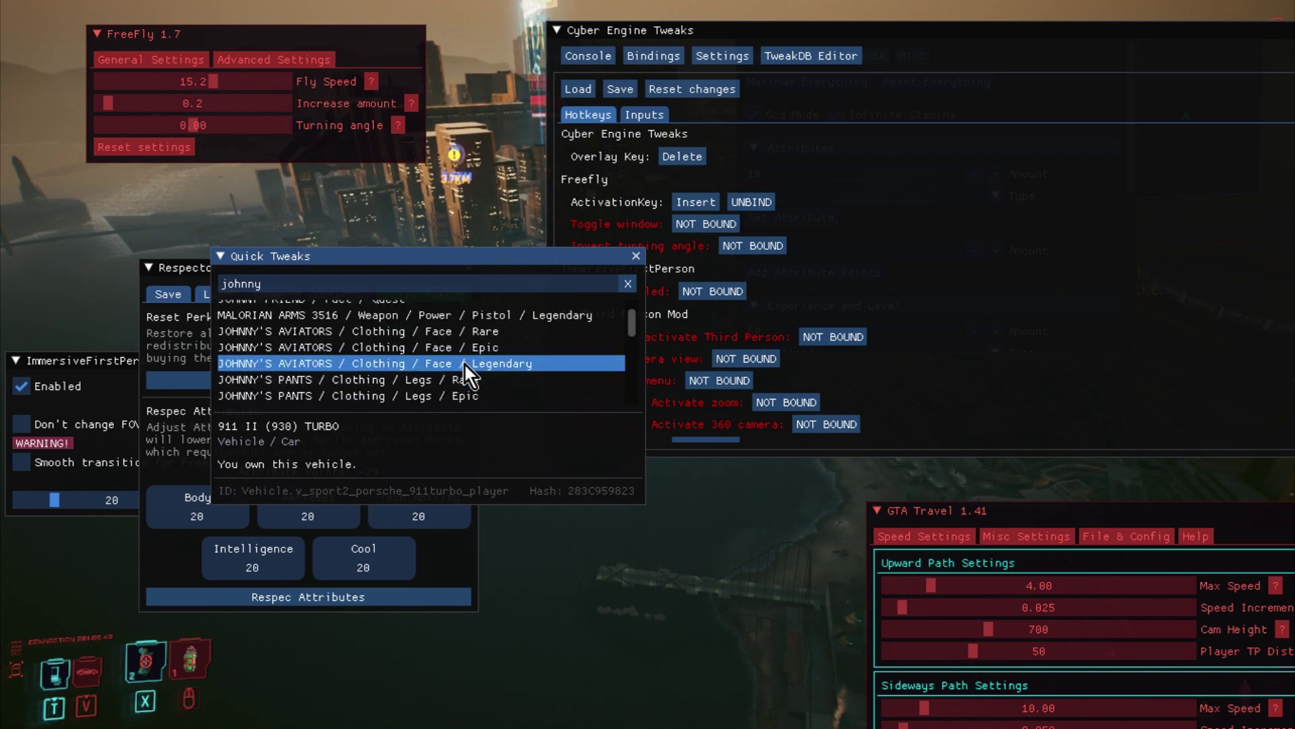
scroll(462, 363, "up", 1)
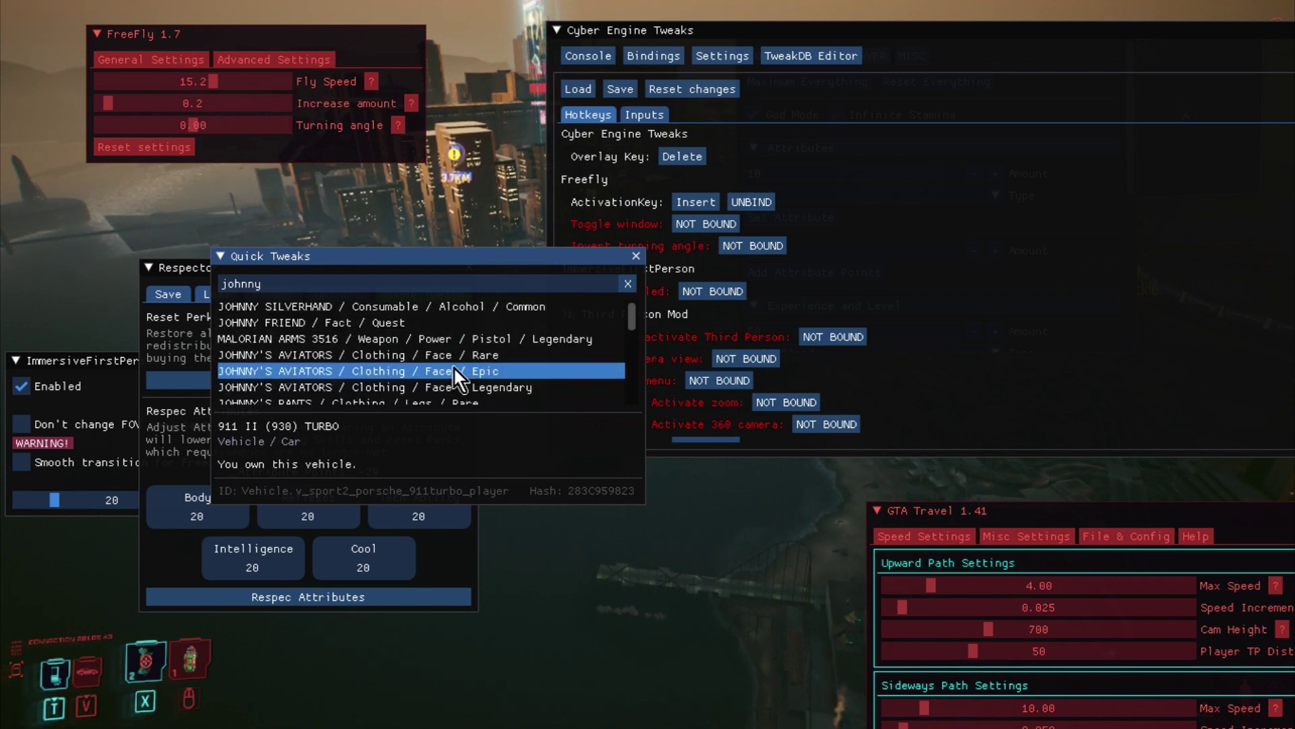
left_click(336, 326)
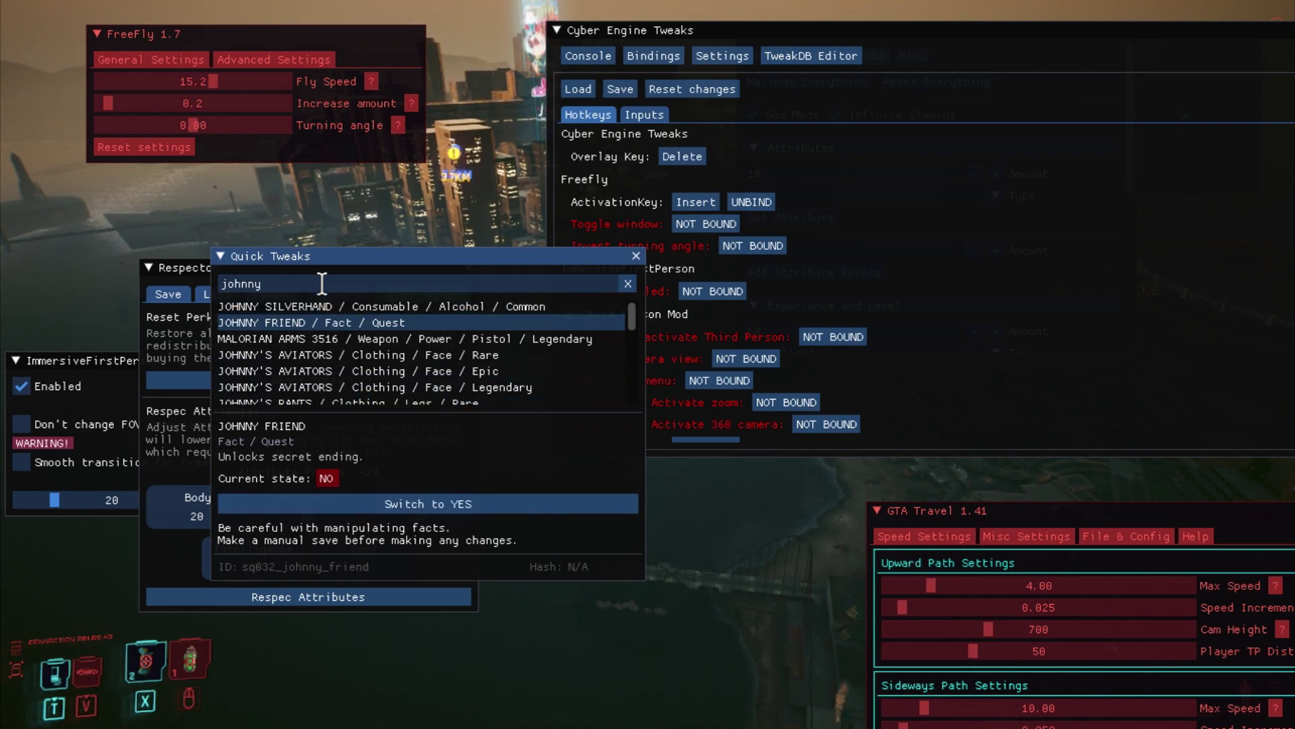
Step: Switch to the Chrome browser and examine the weapon names in the Cyberpunk Wiki's assault rifles table
key("alt+Tab")
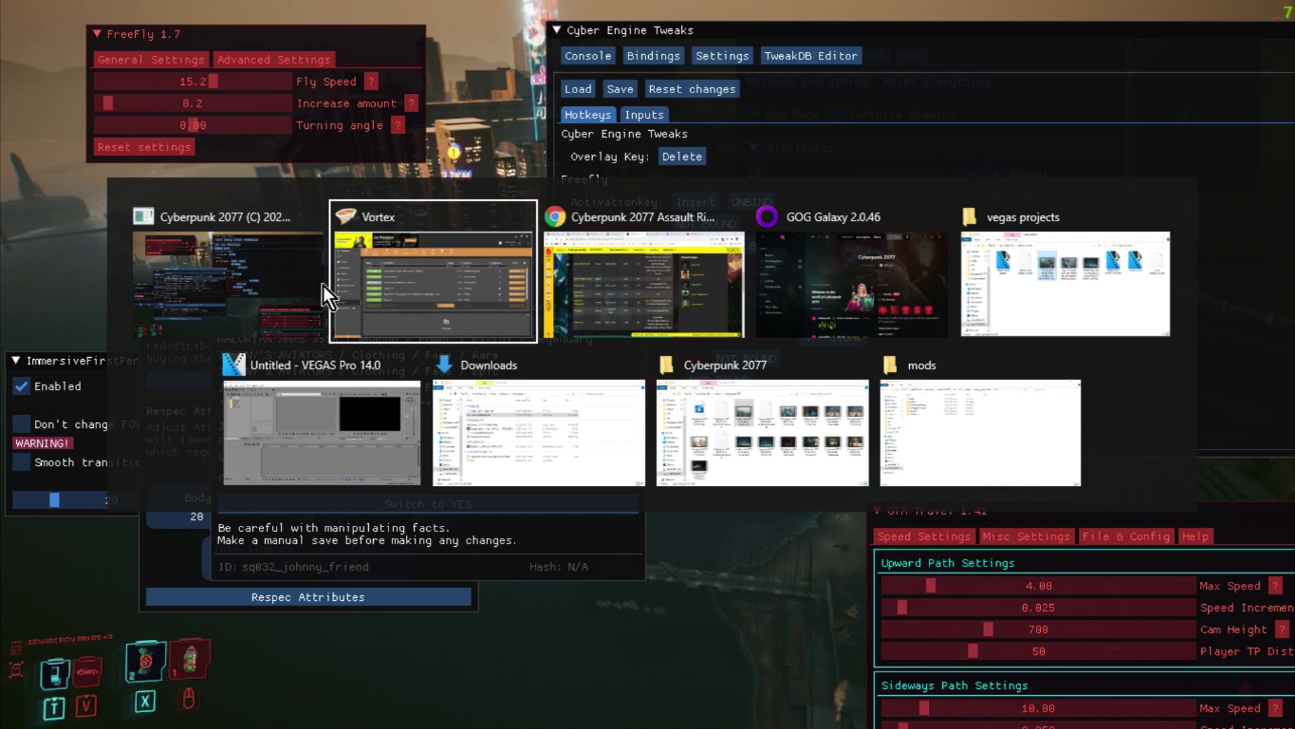
key("alt+Tab")
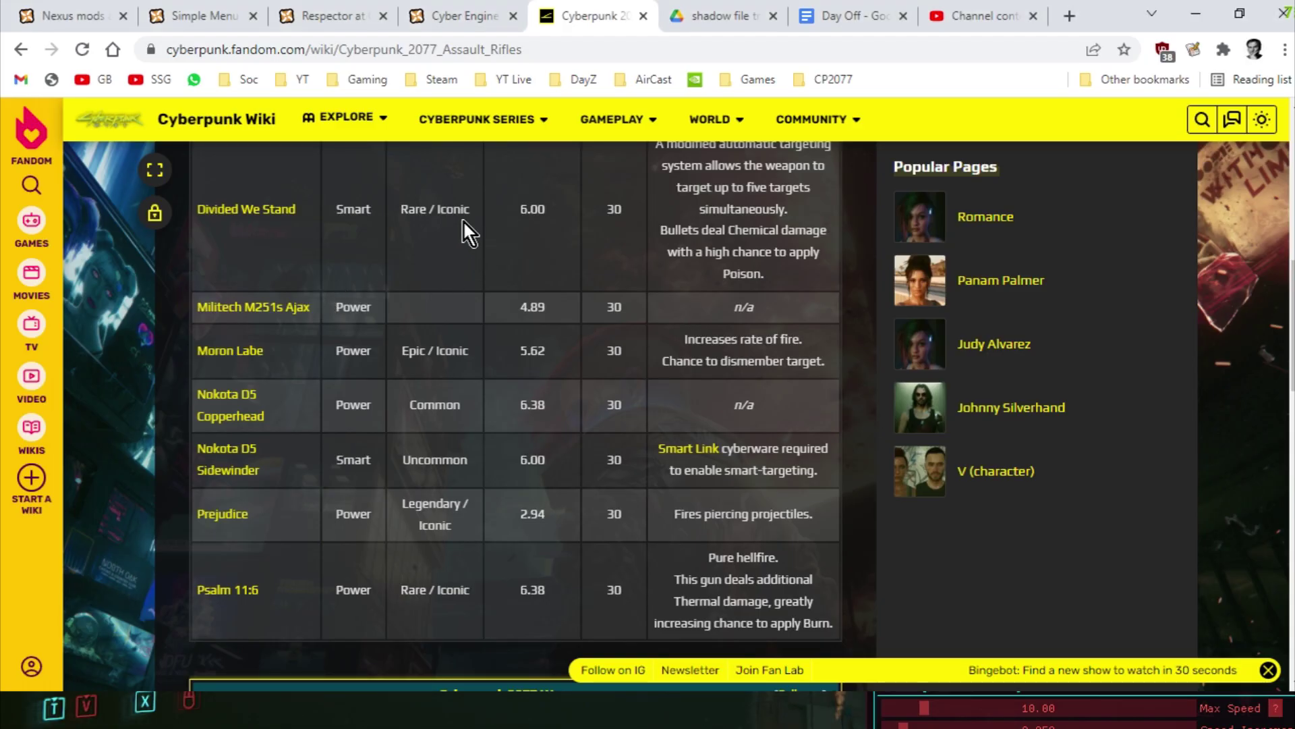
scroll(462, 219, "up", 5)
scroll(465, 234, "down", 1)
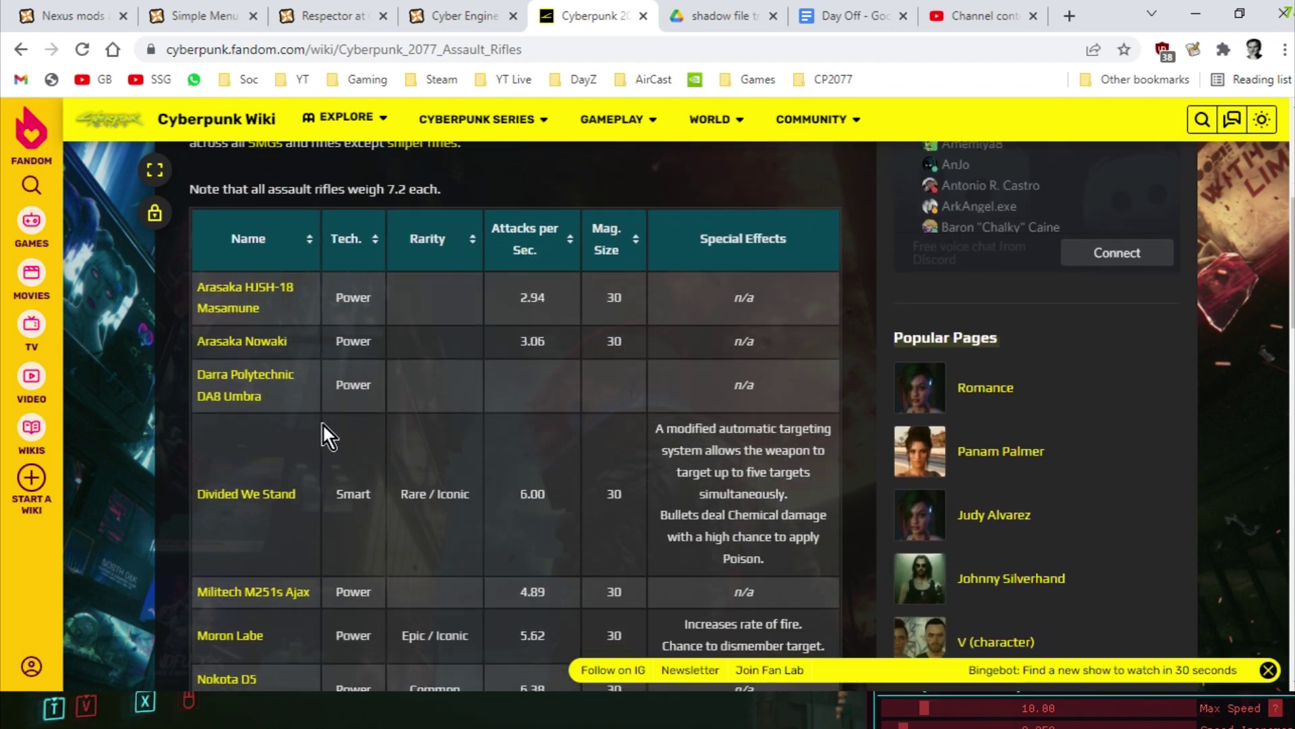
scroll(322, 426, "down", 1)
scroll(321, 428, "down", 1)
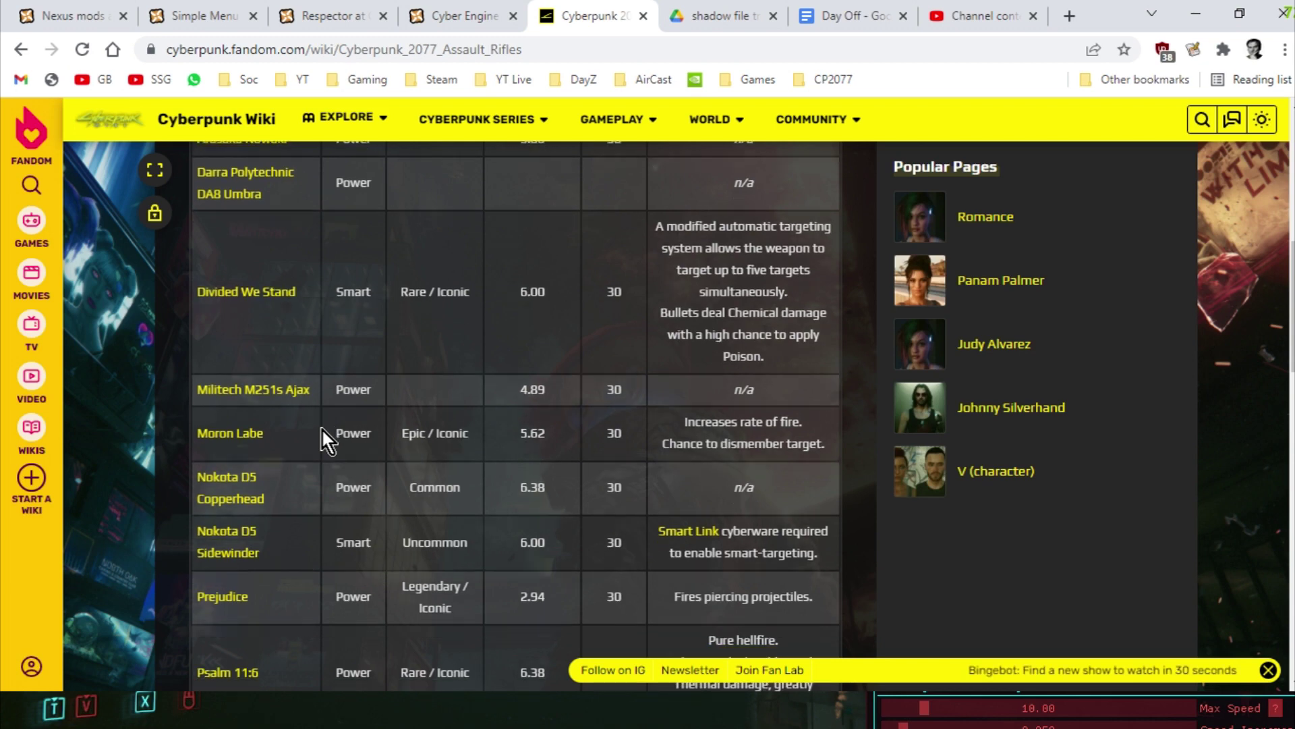
scroll(321, 428, "down", 3)
scroll(323, 426, "up", 3)
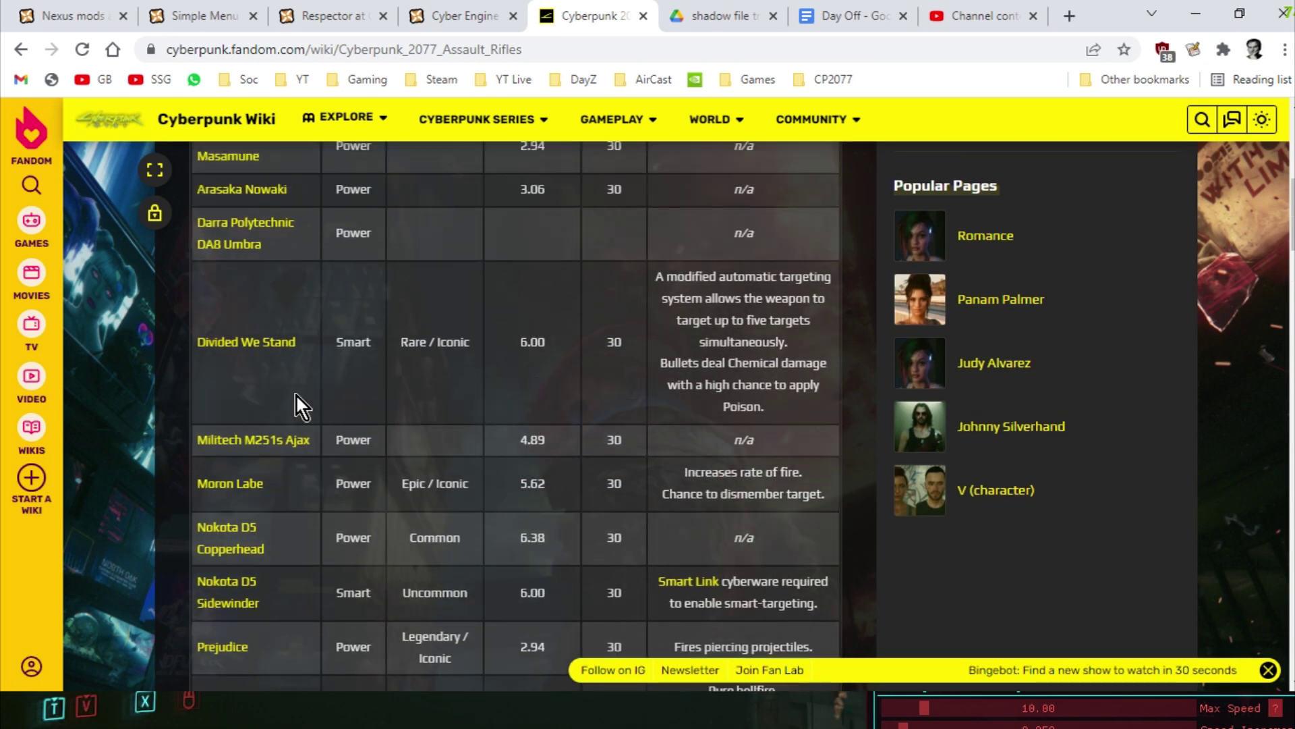
Step: Return to the wiki's weapon categories, view the Precision Rifles table, and open the Sniper Rifles list
left_click(17, 50)
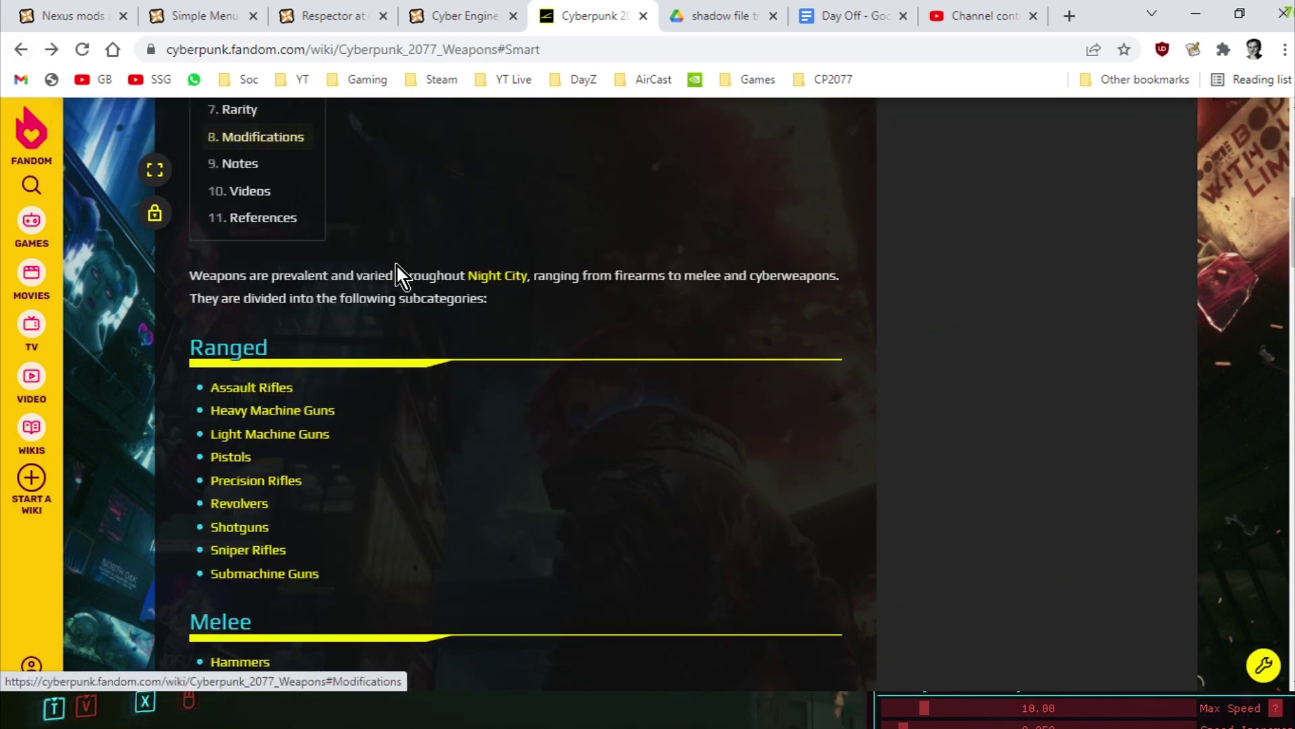
left_click(253, 483)
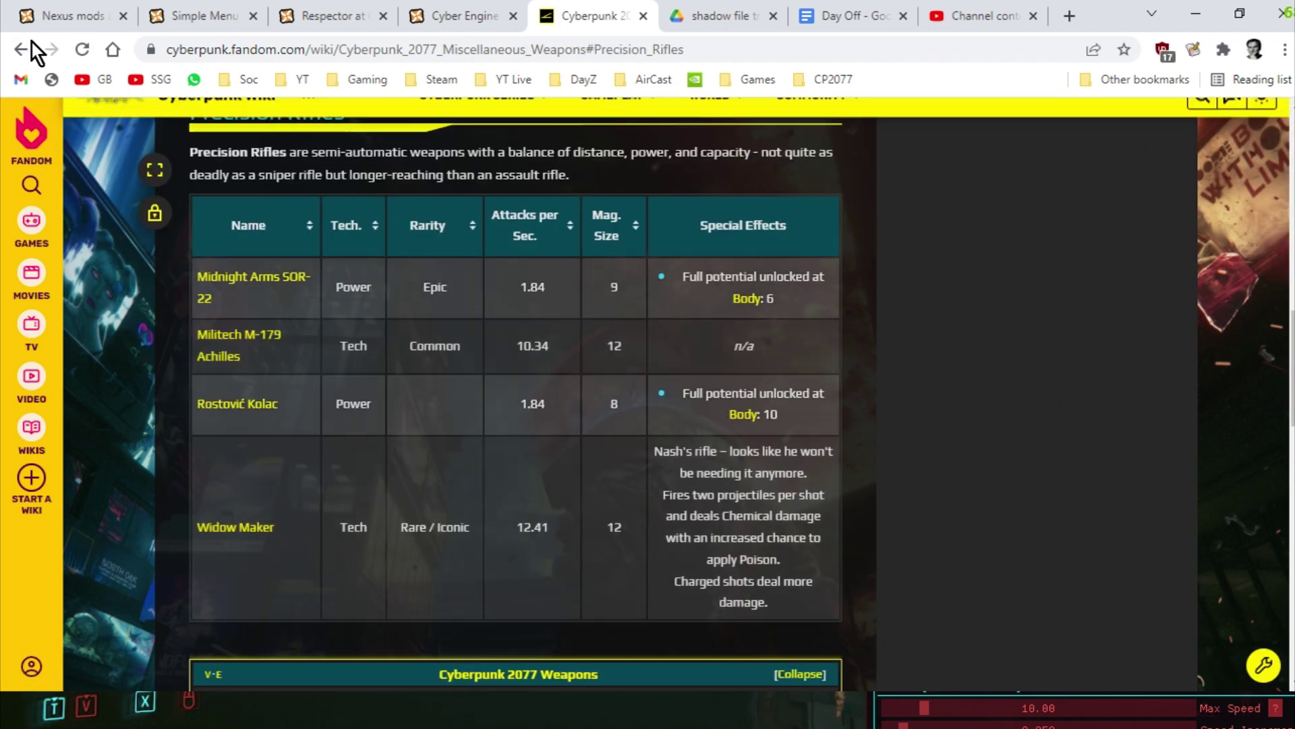
left_click(27, 50)
left_click(249, 549)
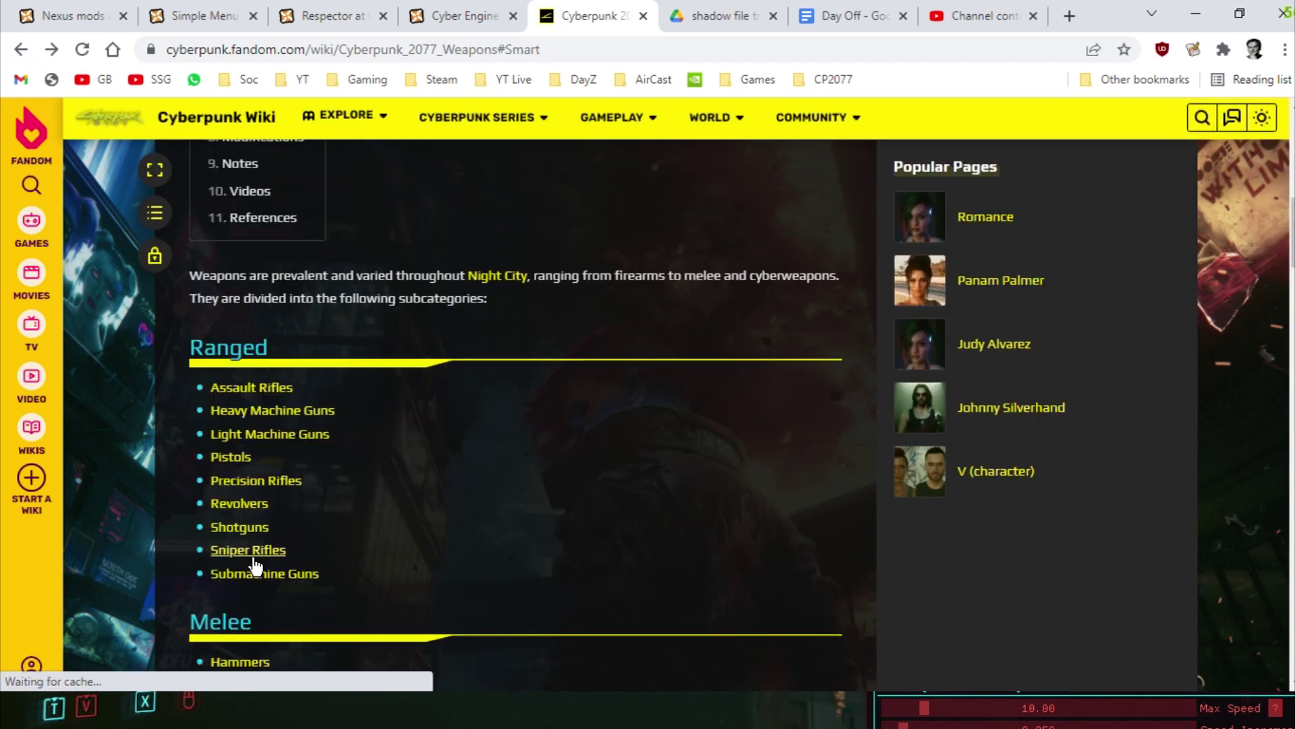
Step: Examine the weapon names in the wiki's sniper rifles table and switch back to the Cyberpunk 2077 game
scroll(430, 445, "down", 5)
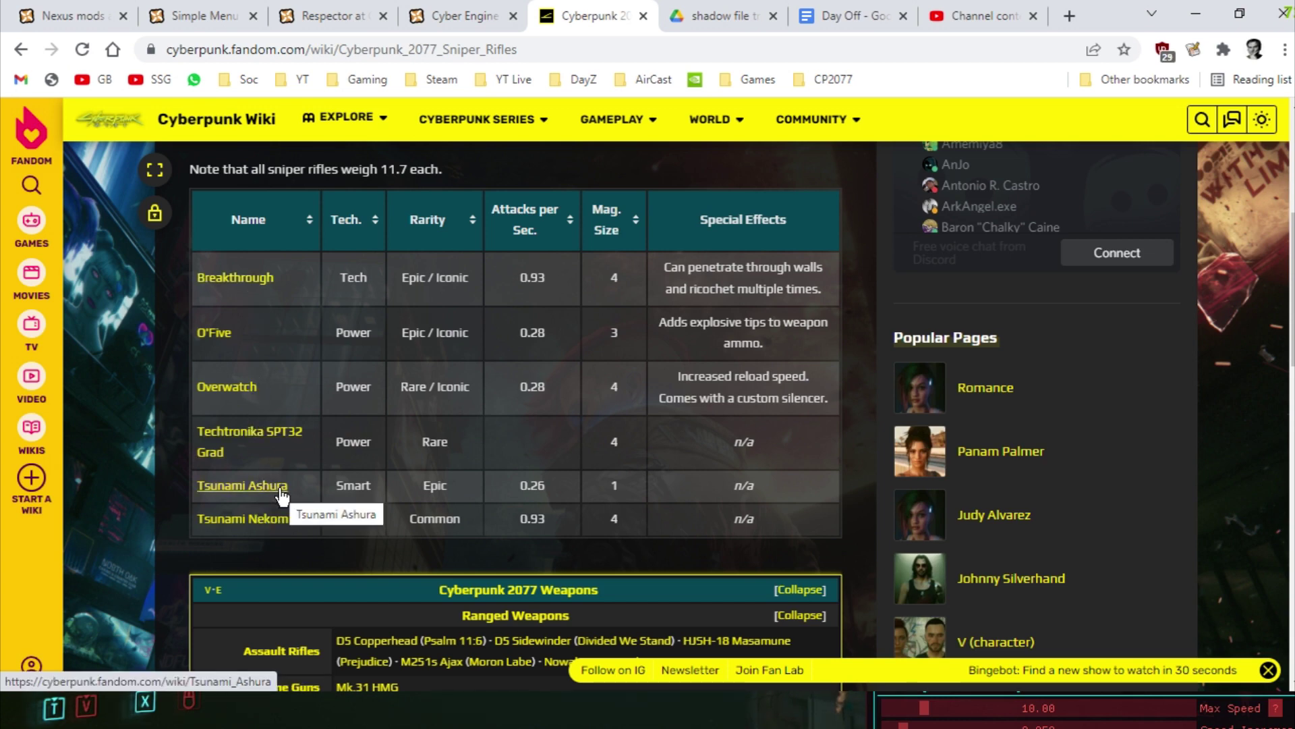
key("alt+Tab")
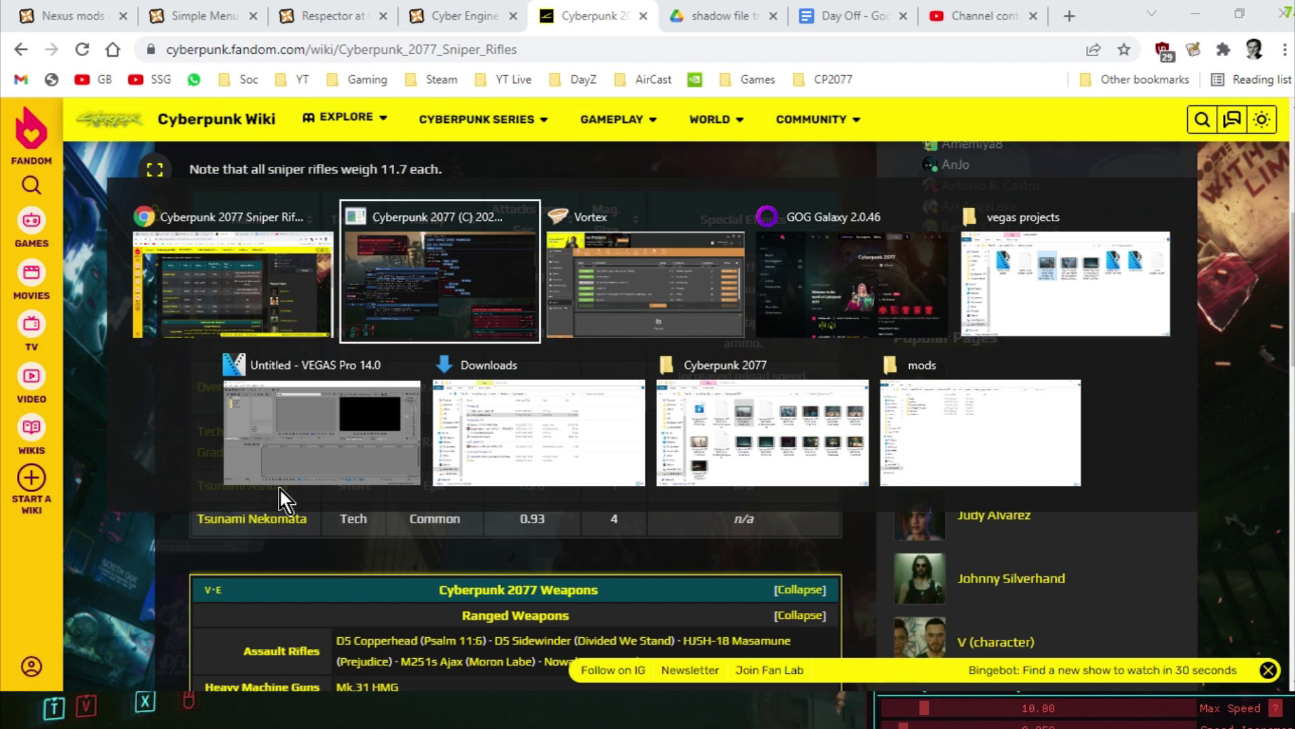
key("alt+Tab")
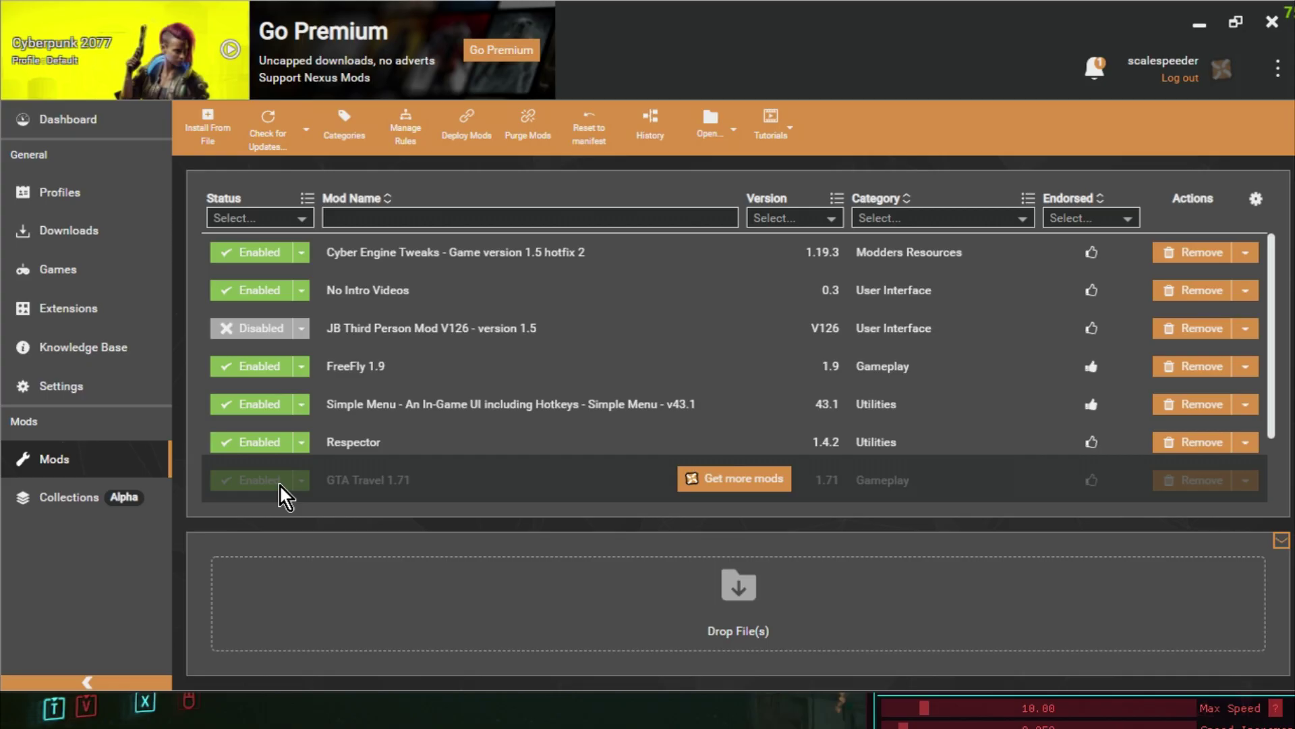
key("alt+Tab")
key("alt+Tab")
key("alt+Tab")
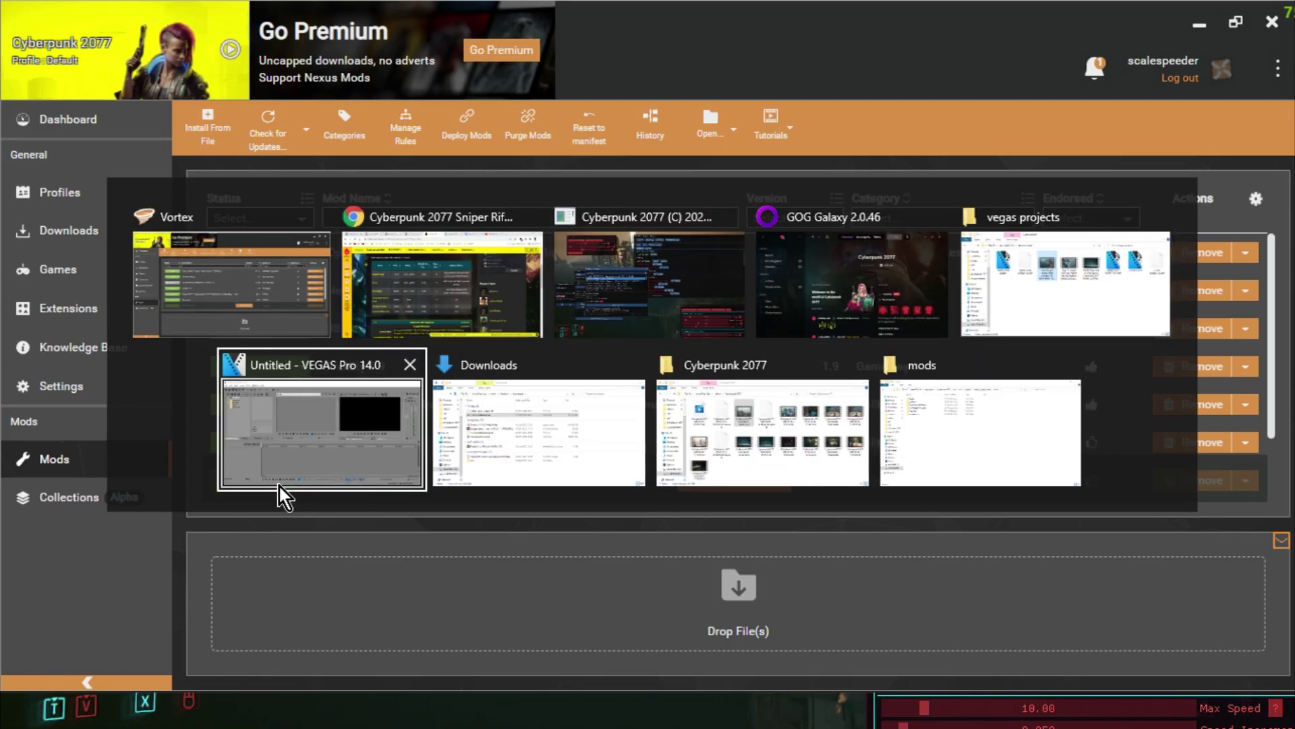
key("Tab")
key("Tab")
key("Tab")
key("Tab")
key("Tab")
key("Tab")
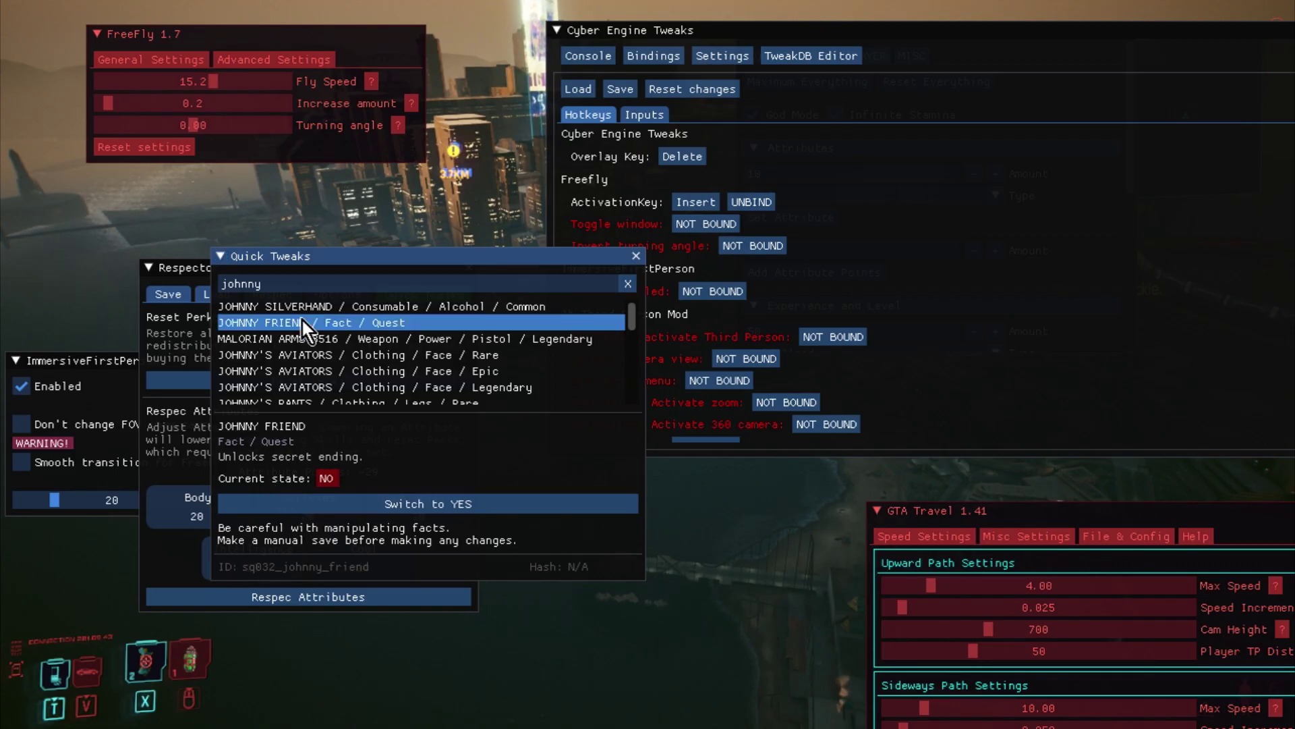
Step: Search Quick Tweaks for "ash" and add one Legendary Ashura (Military) sniper rifle with maximum slots to the inventory
key("BackSpace")
key("BackSpace")
key("BackSpace")
key("BackSpace")
key("BackSpace")
key("BackSpace")
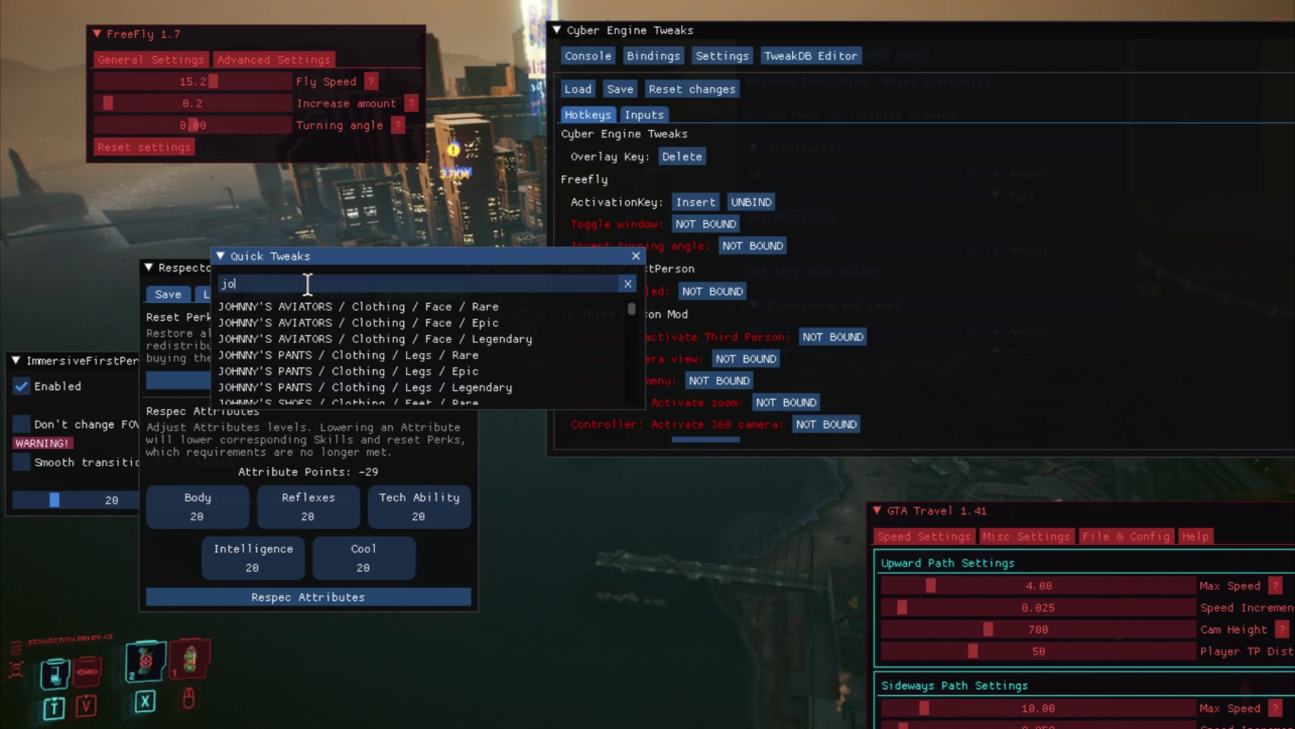
type("ash")
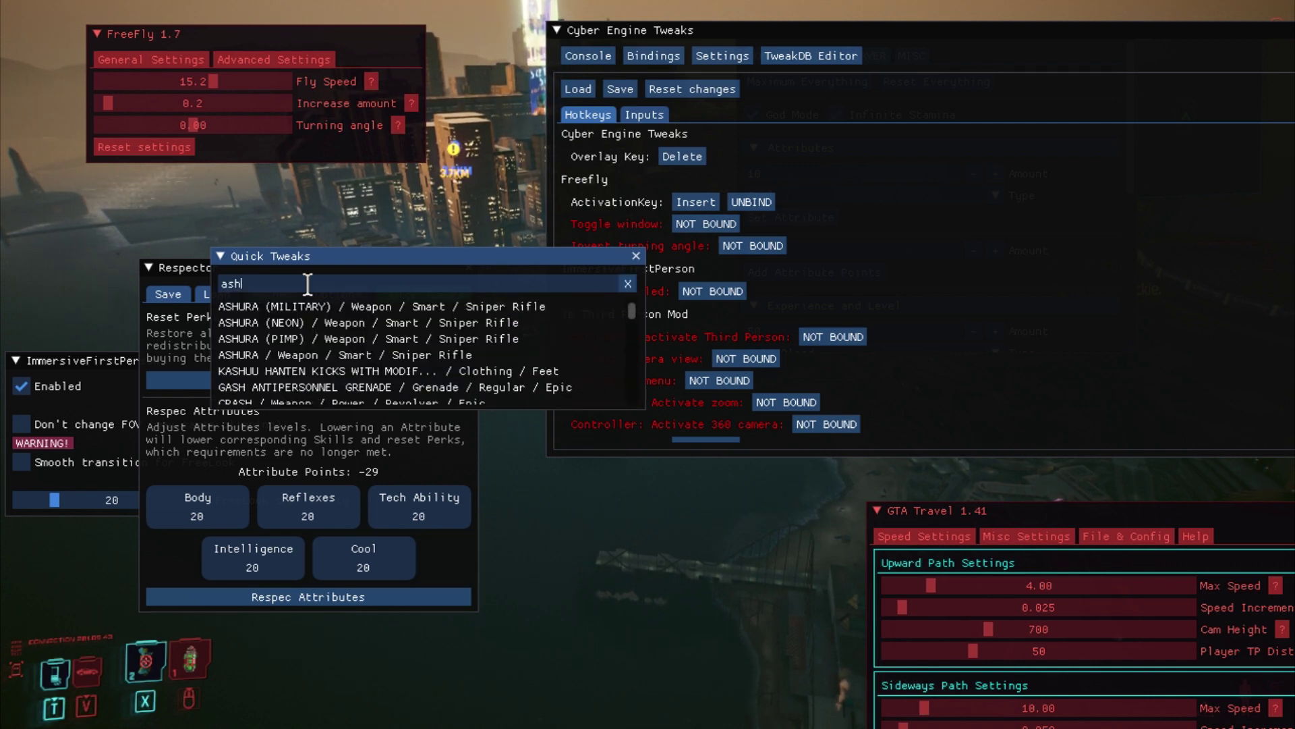
left_click(395, 306)
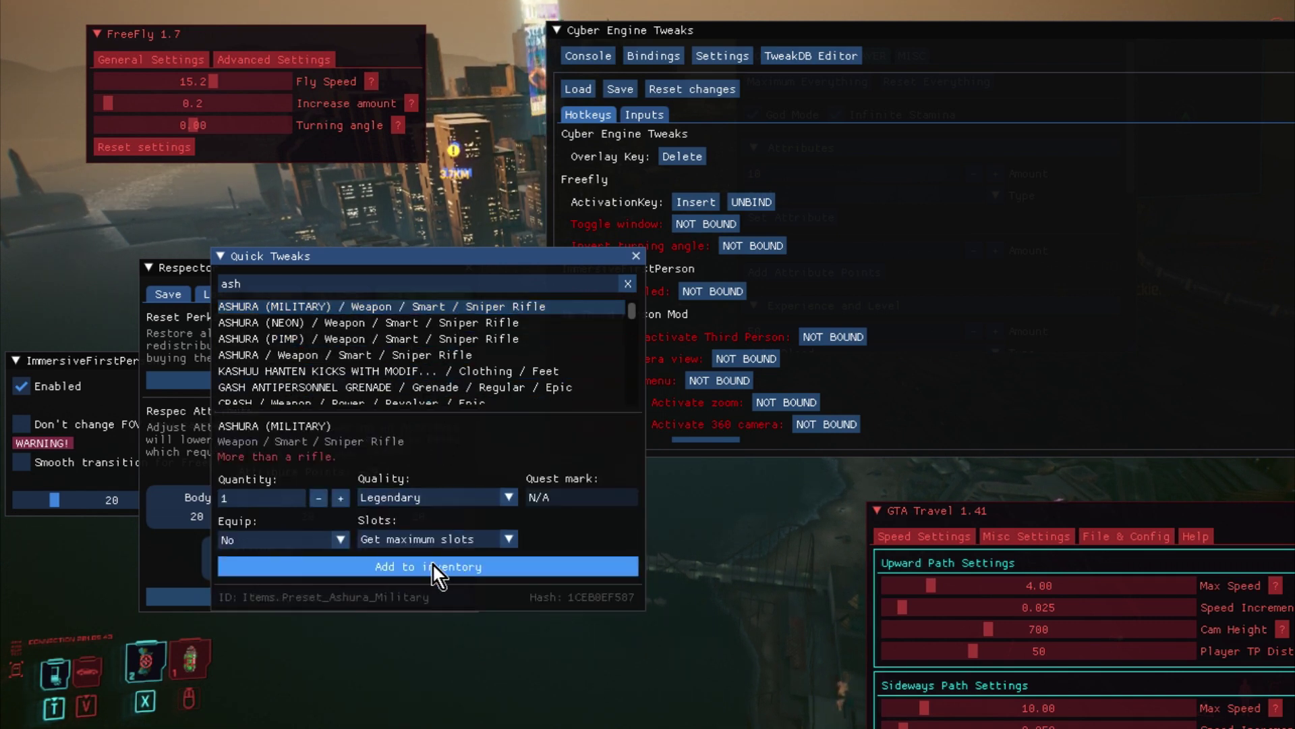
left_click(463, 566)
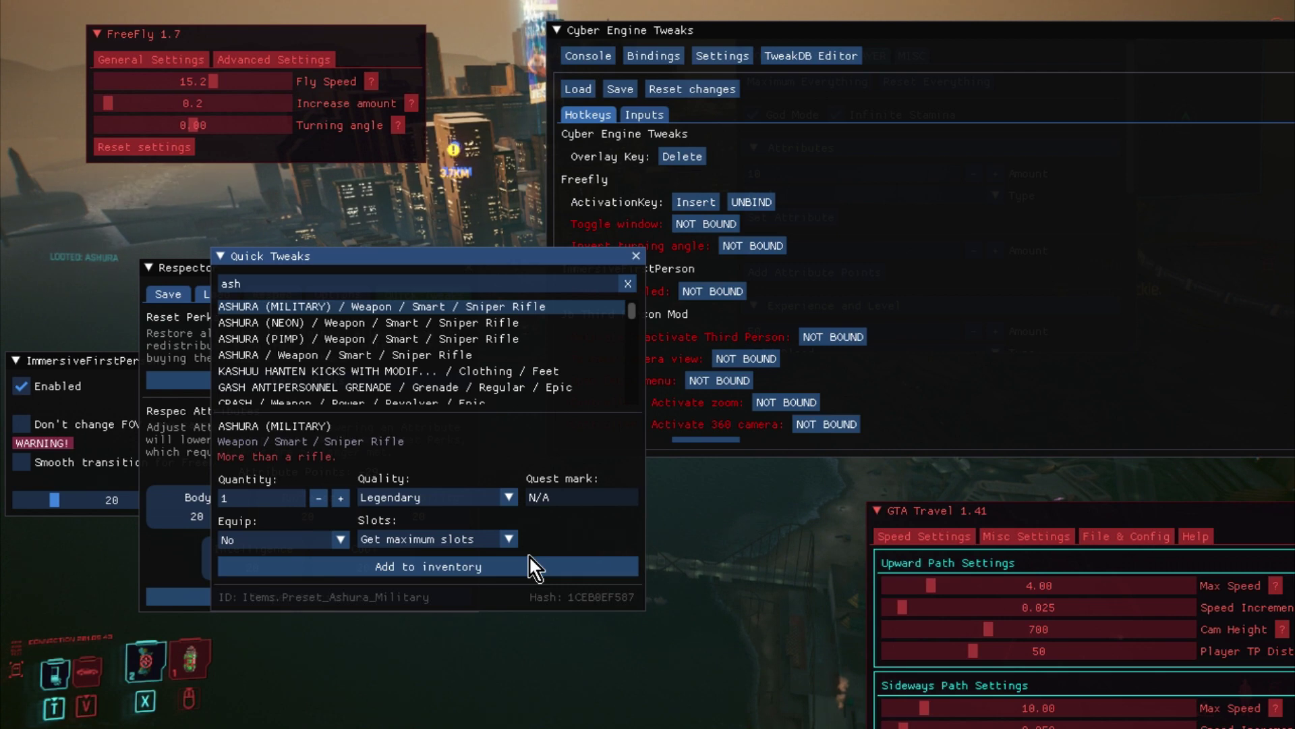
Step: Hide the mod overlay and examine the added sniper rifle among the weapons in the inventory's backpack
key("Delete")
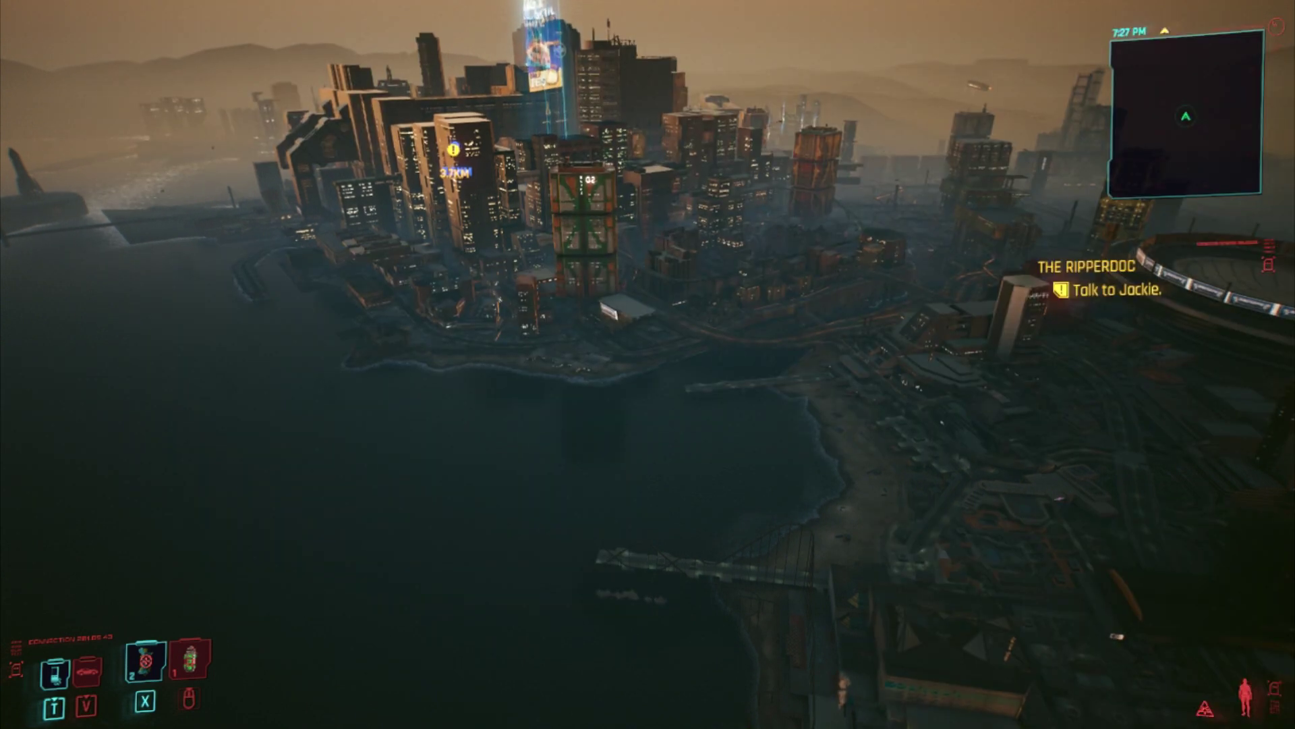
key("m")
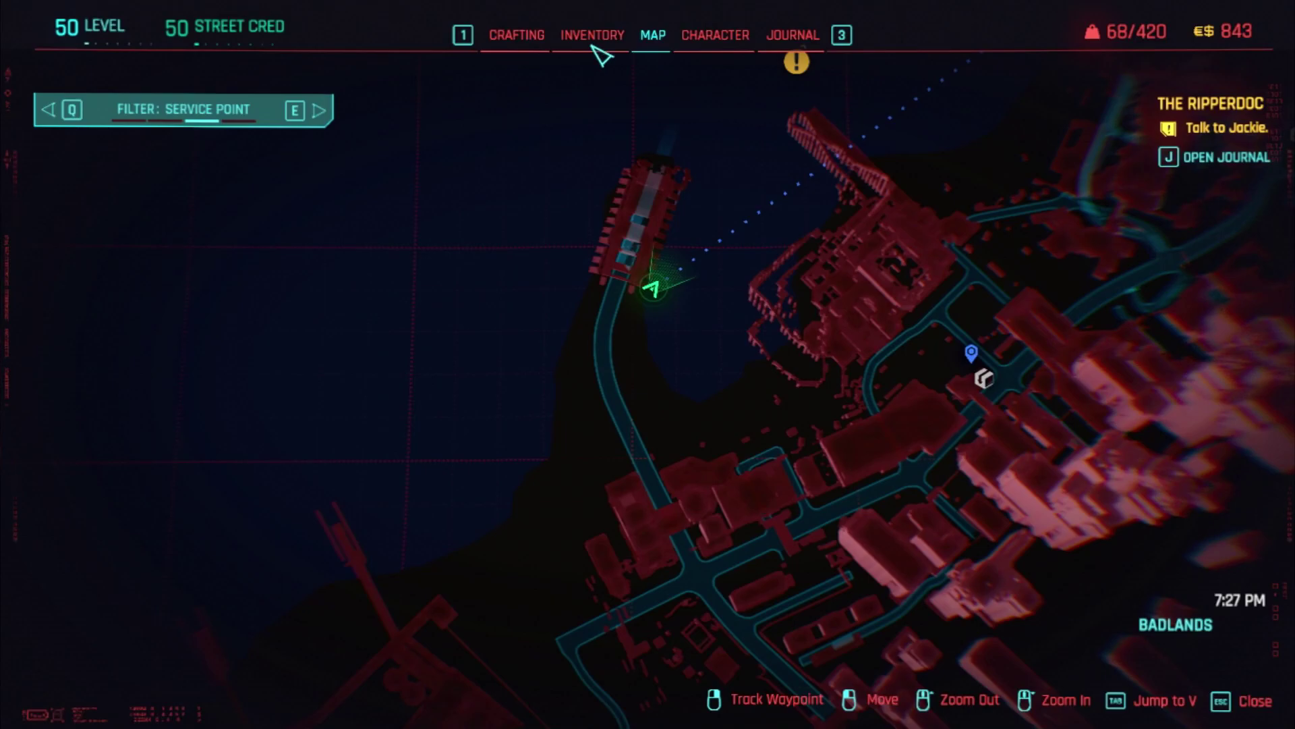
left_click(595, 44)
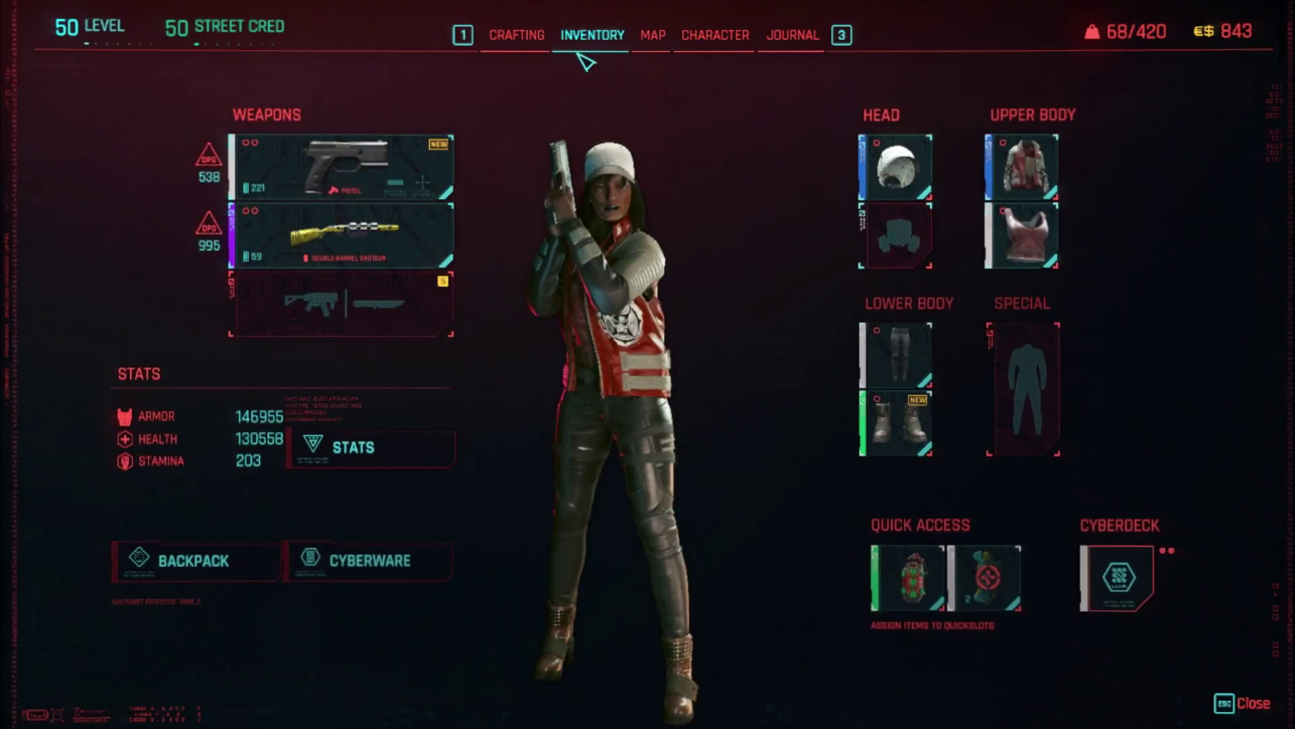
left_click(197, 564)
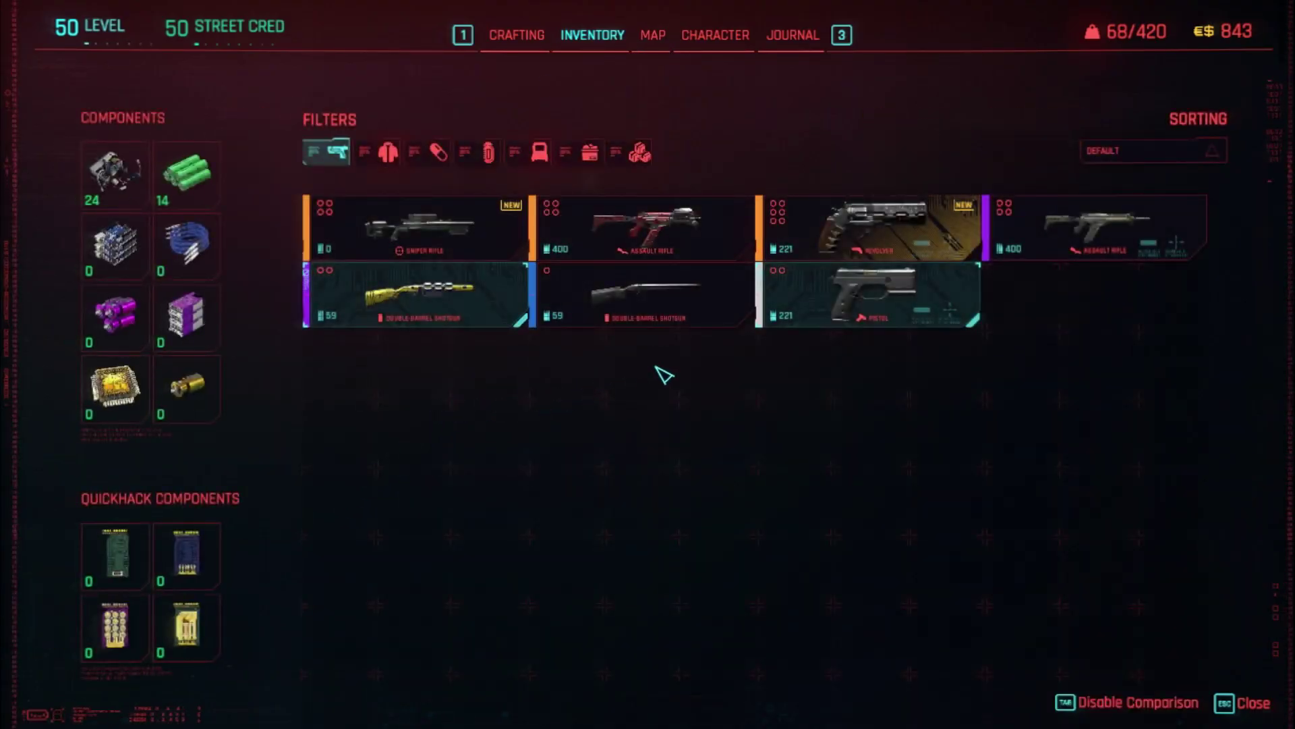
mouse_move(451, 244)
Step: Leave the backpack and inventory, and quit the game to the desktop
key("Delete")
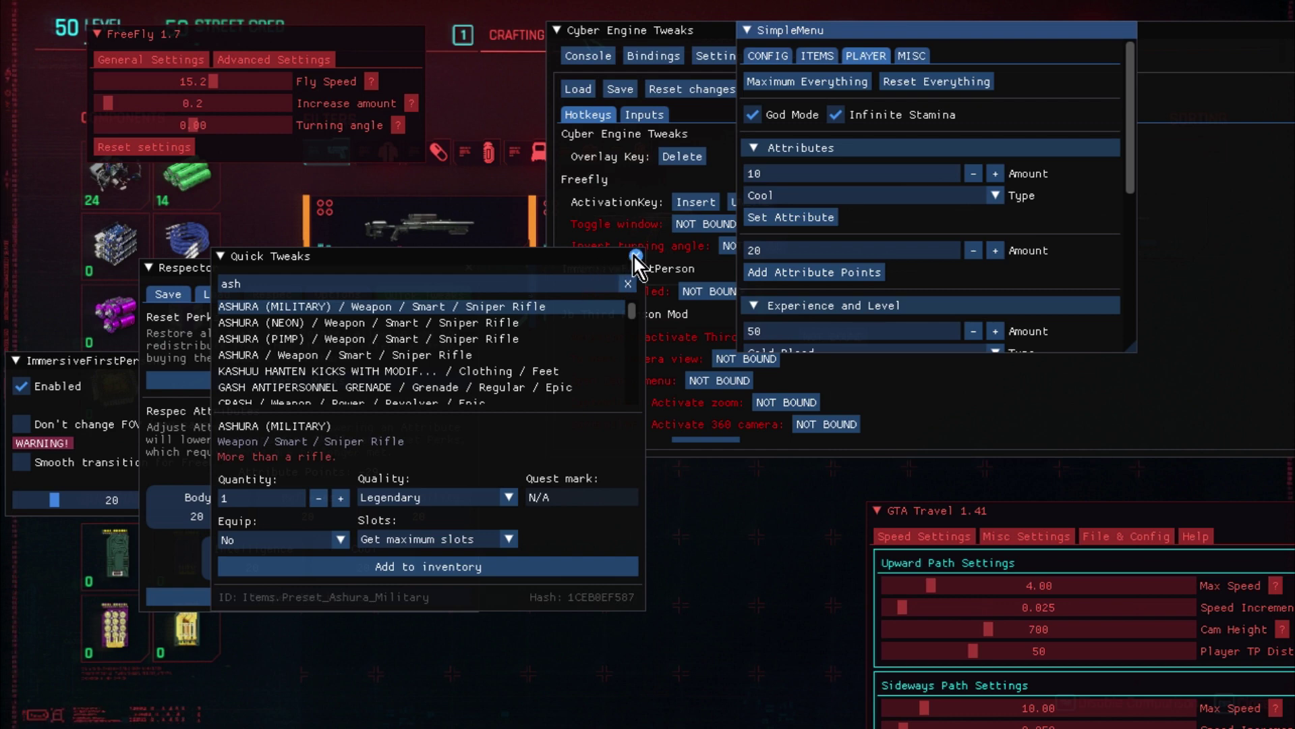
key("Delete")
key("Delete")
key("Delete")
key("Escape")
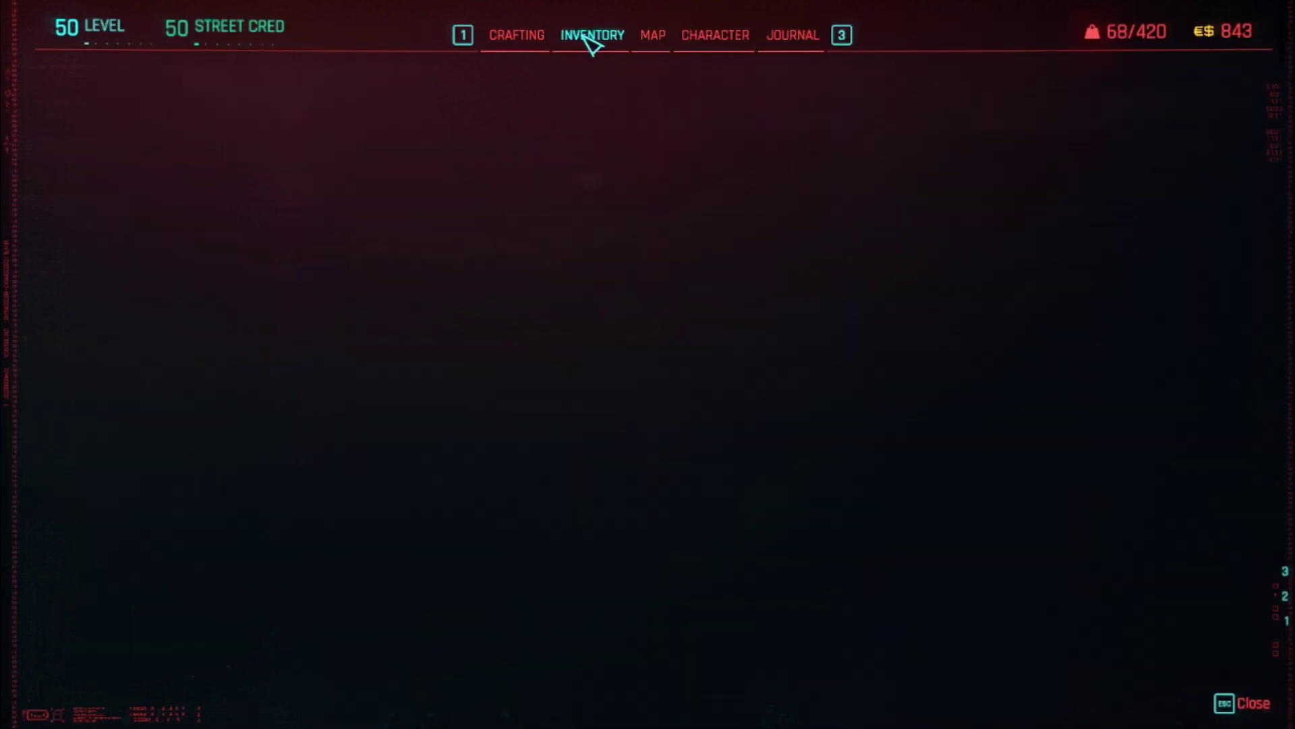
key("Escape")
key("Escape")
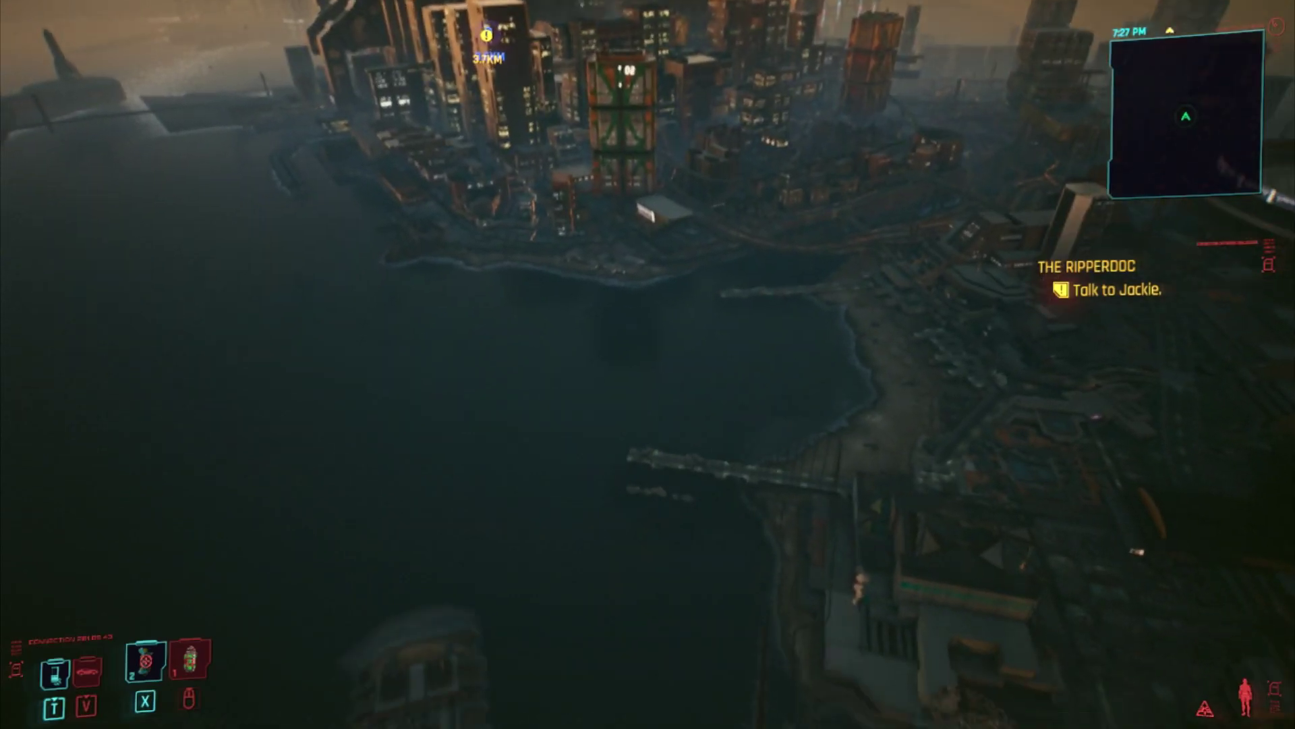
key("Escape")
left_click(186, 571)
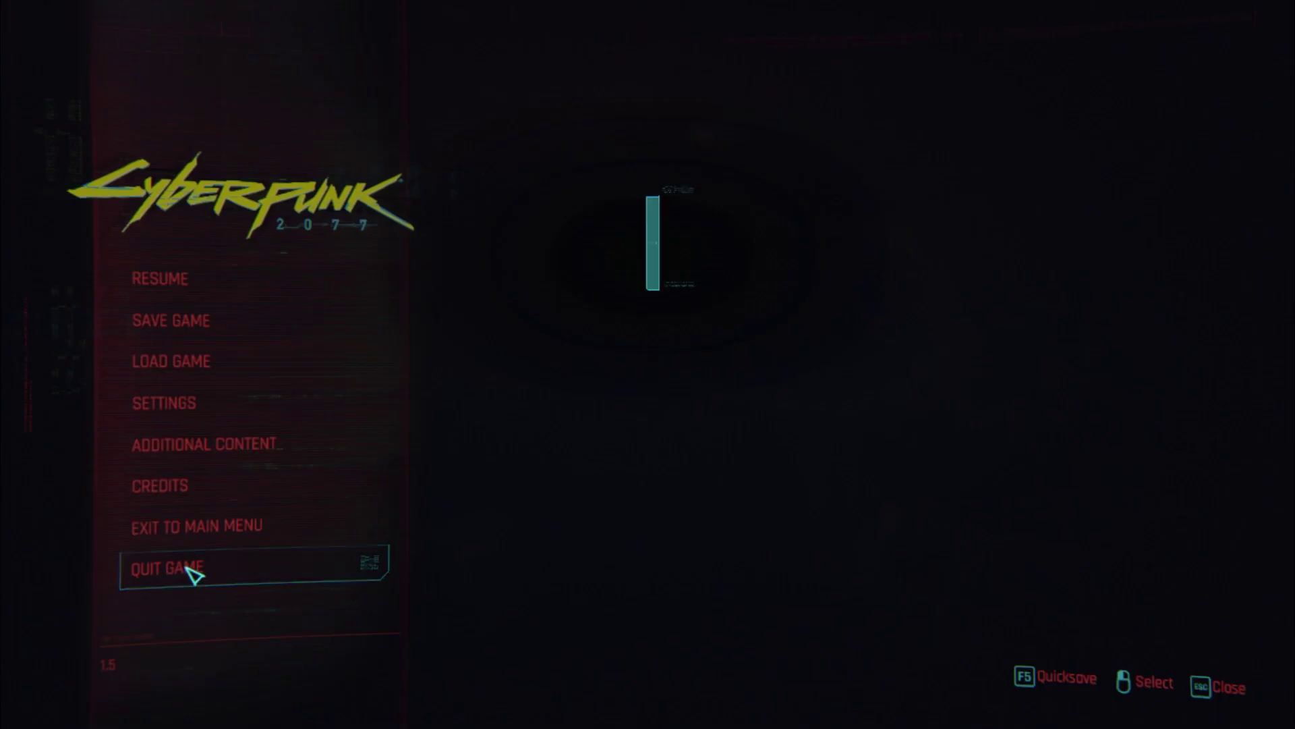
left_click(731, 319)
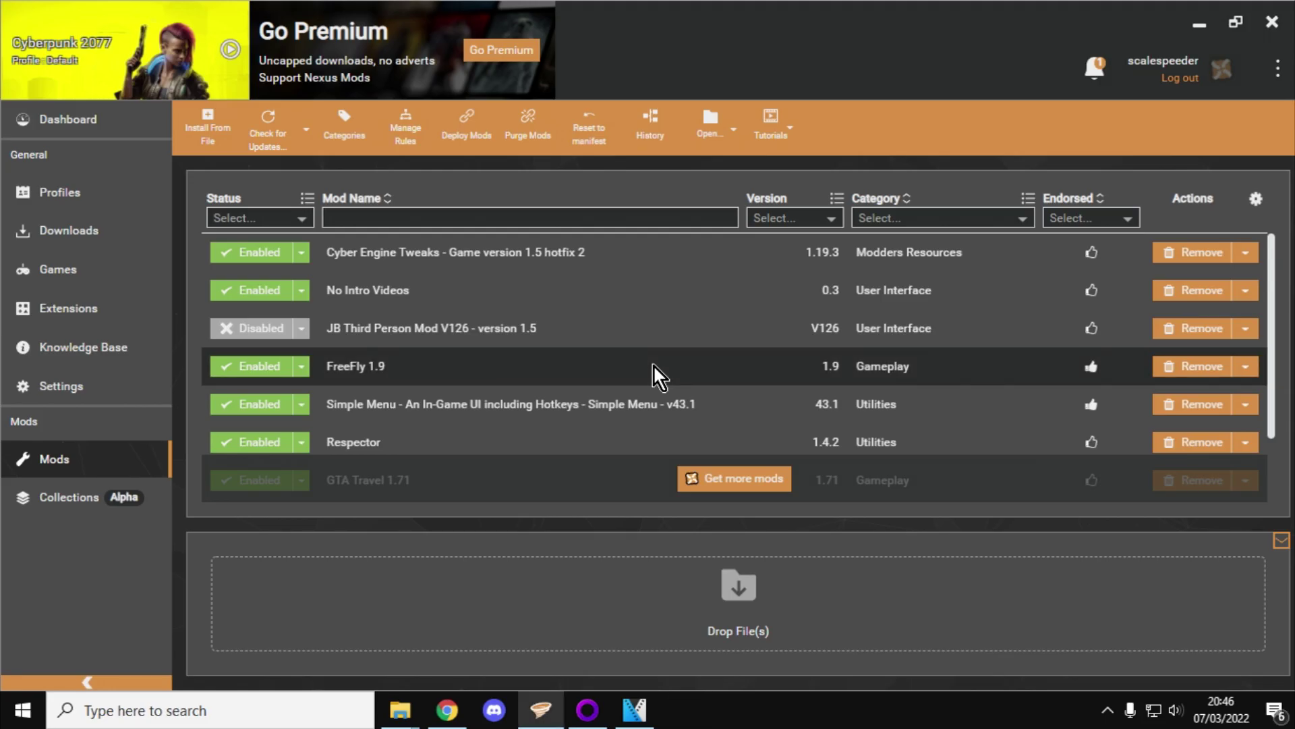
Step: Compare the Nexus Mods home page in Chrome with Vortex's mod list, and find the site's Install Vortex support entry
left_click(446, 709)
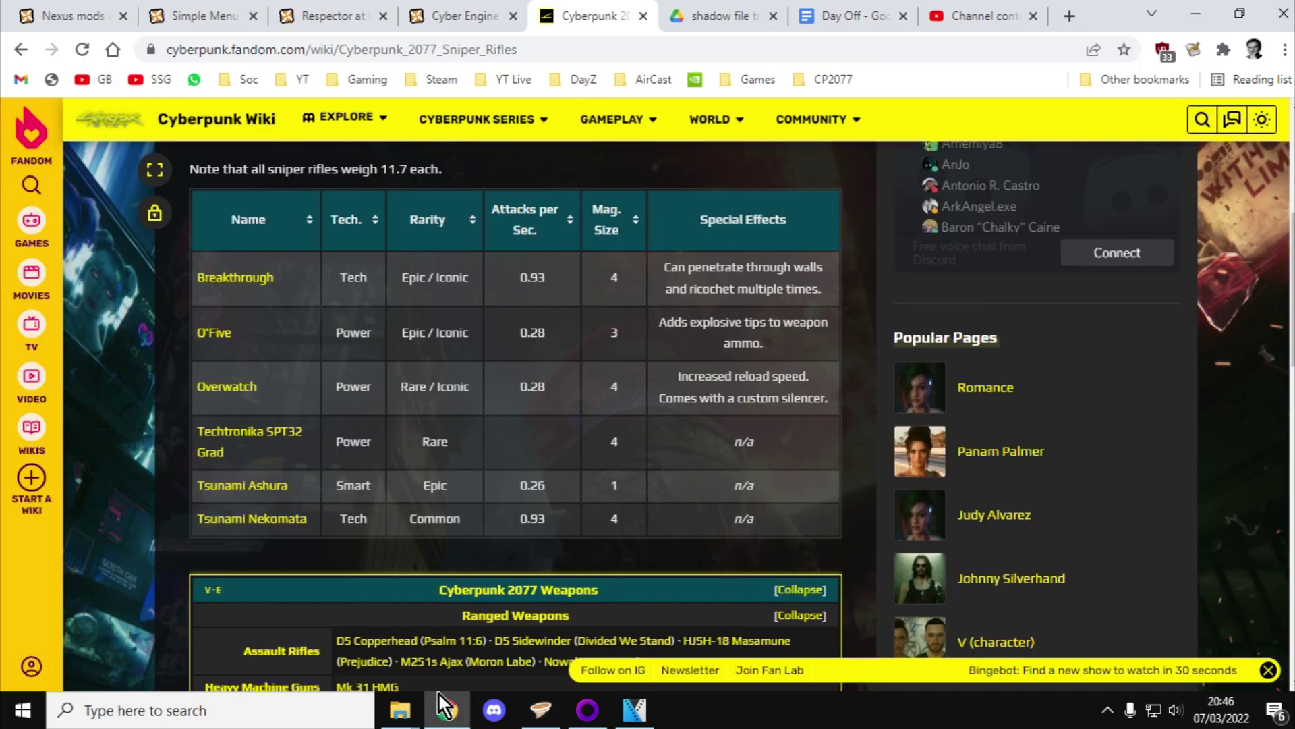
left_click(71, 11)
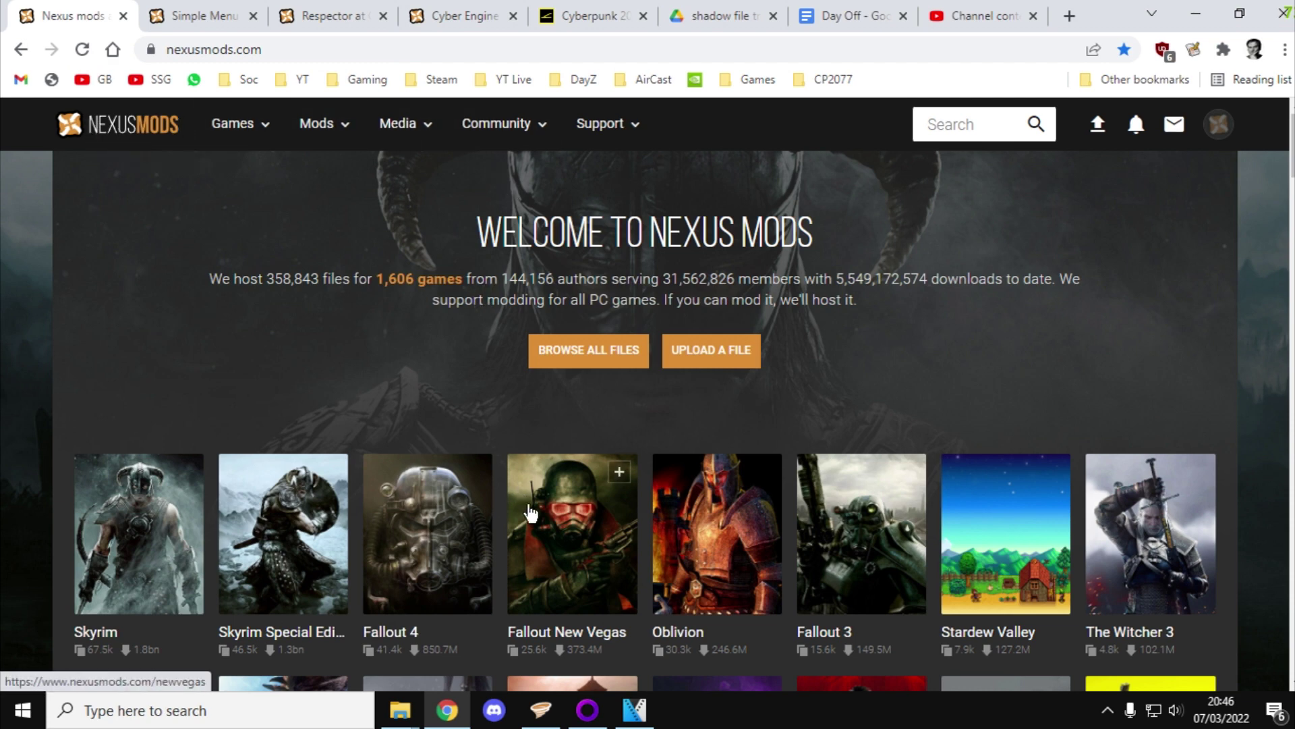
left_click(542, 711)
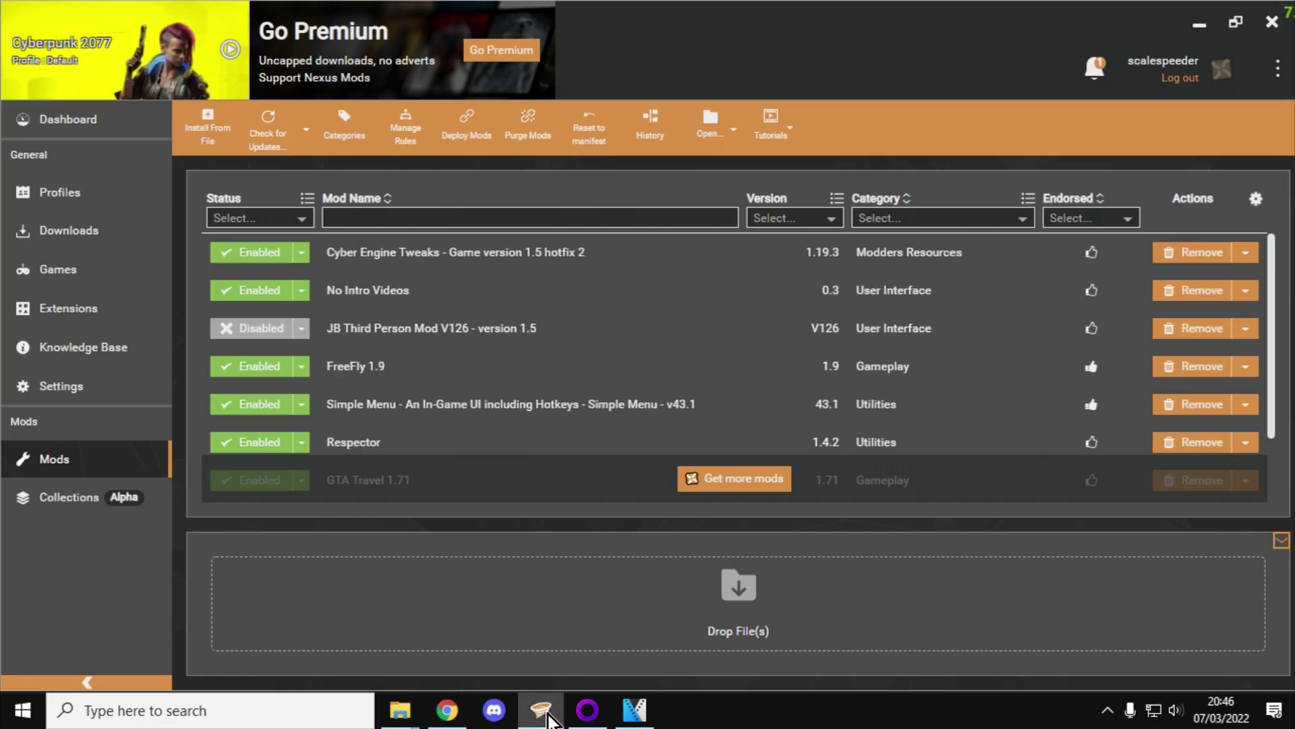
left_click(1198, 28)
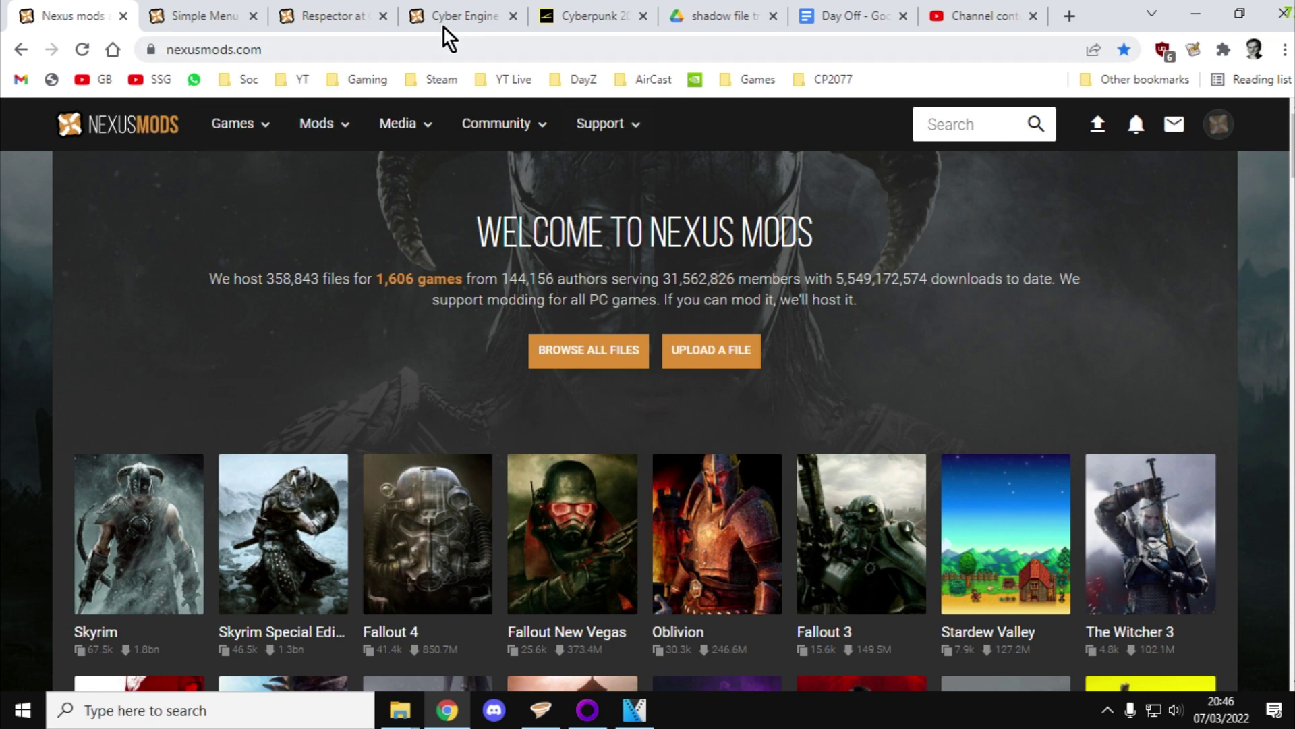
left_click(628, 129)
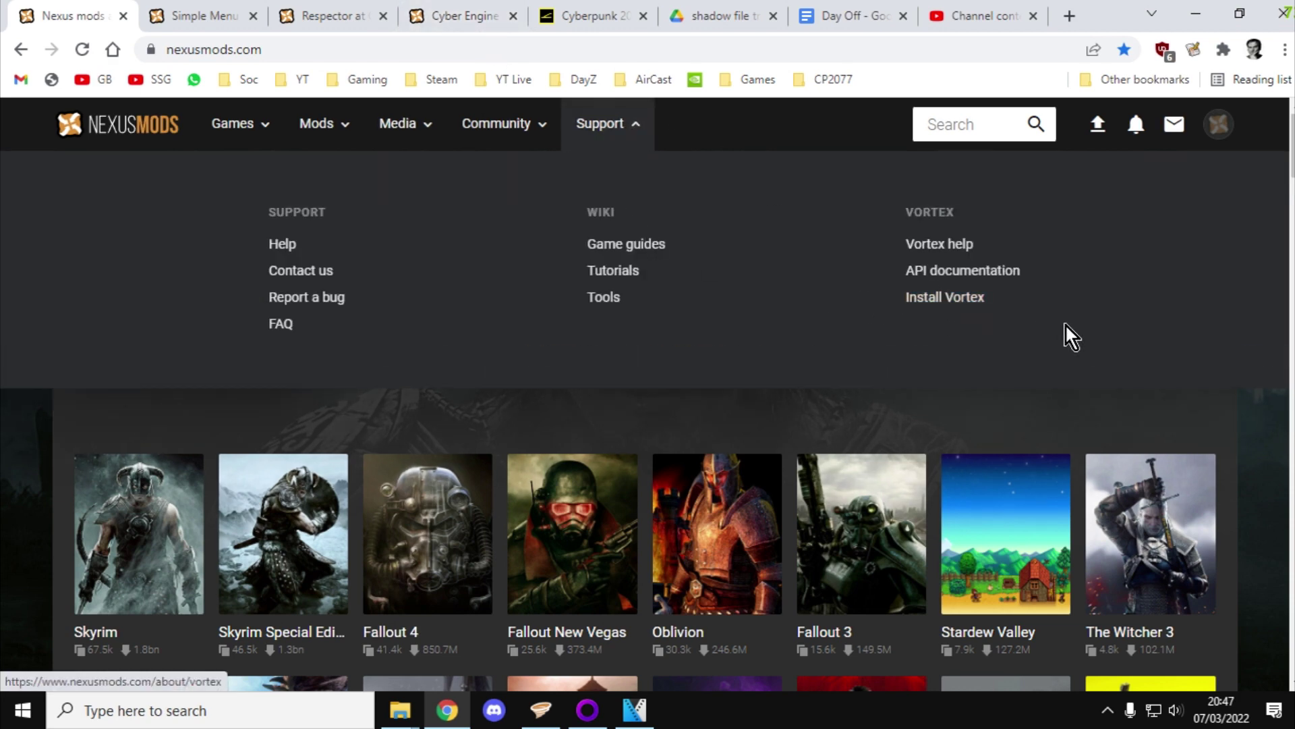
left_click(812, 399)
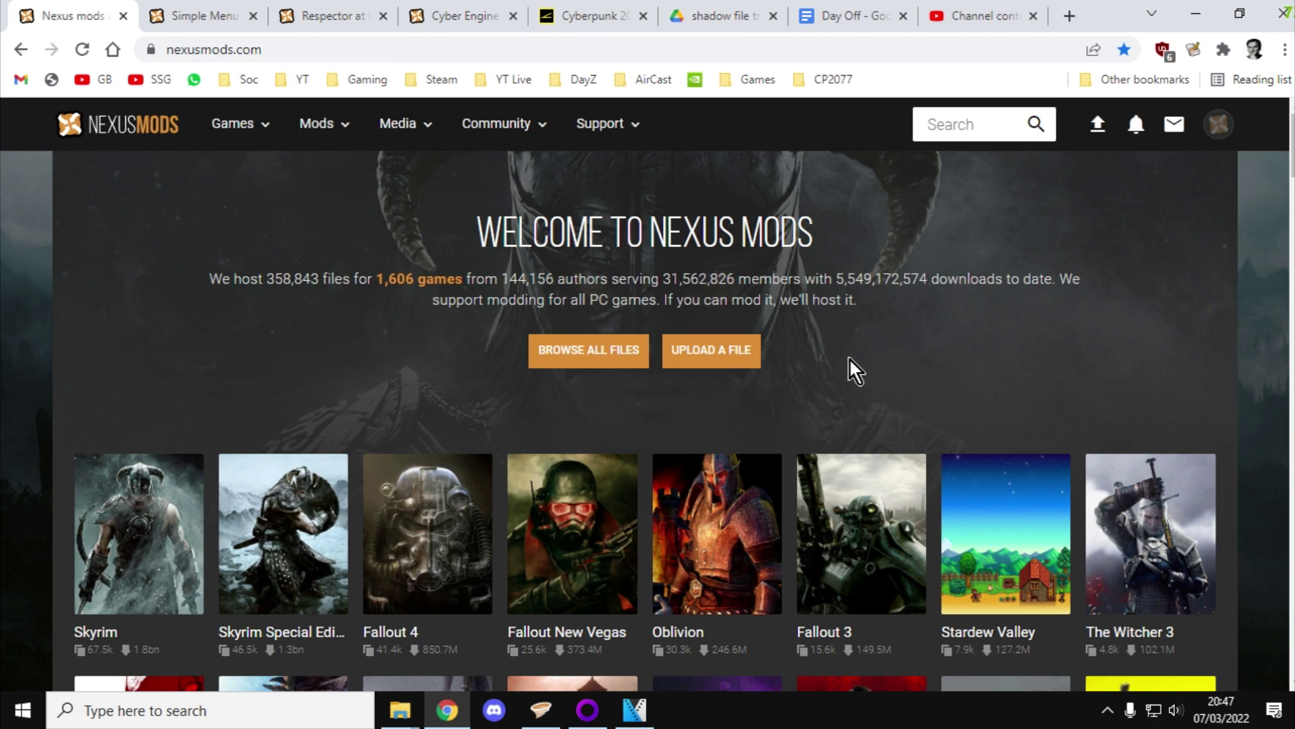
Step: Examine the Simple Menu mod page with its Vortex download option, and view the installed mods in Vortex
left_click(183, 14)
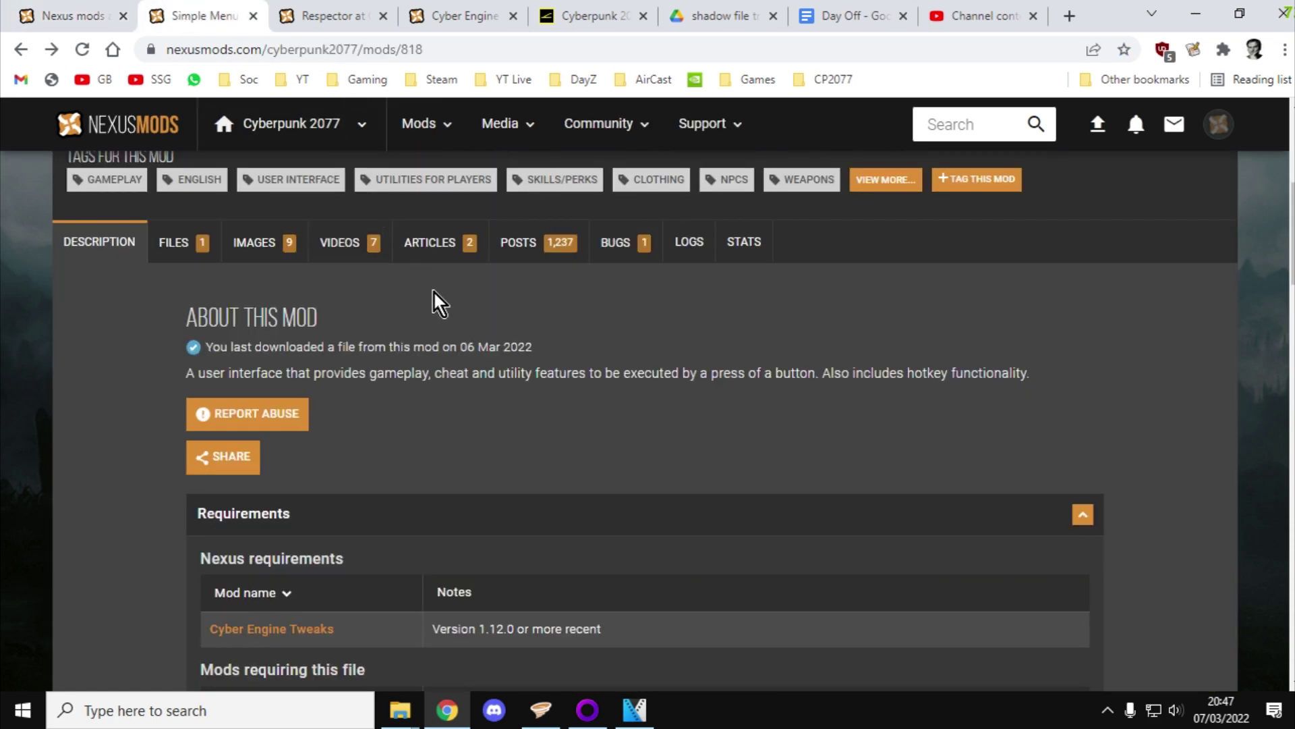
scroll(411, 337, "up", 1)
scroll(408, 356, "up", 5)
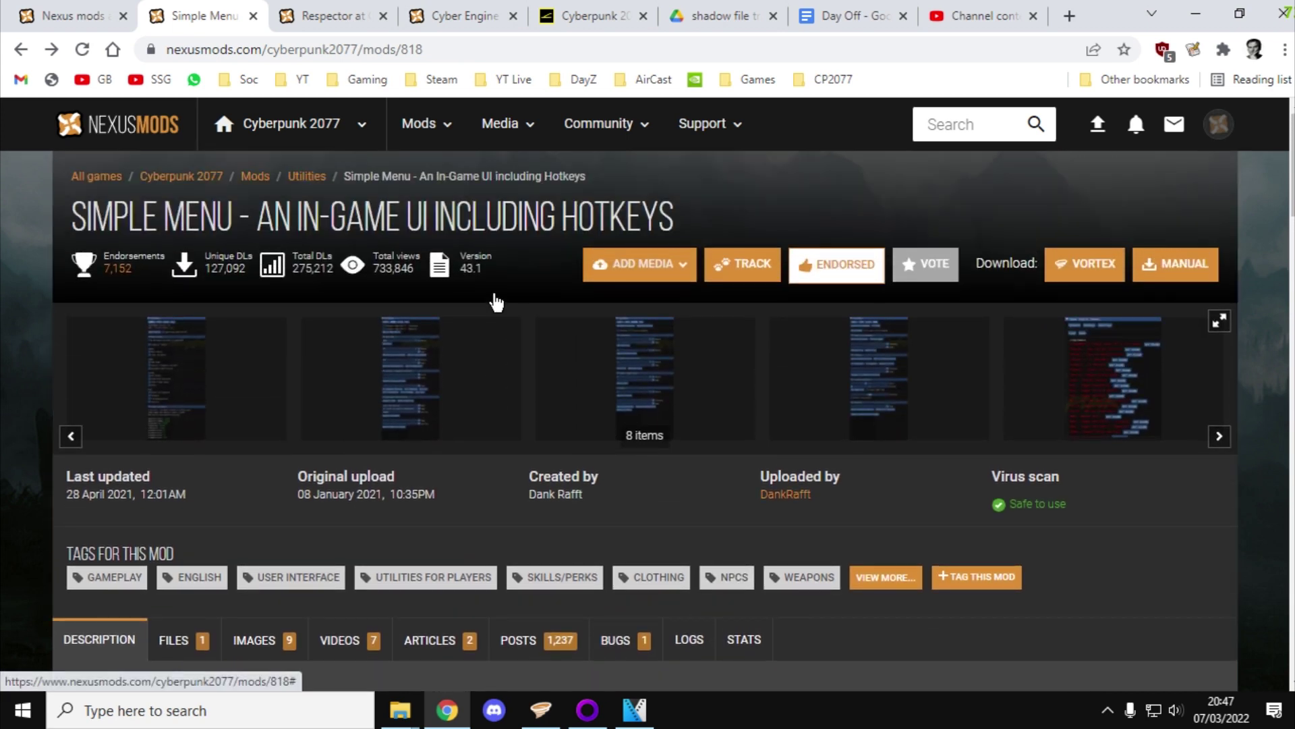
scroll(540, 358, "down", 1)
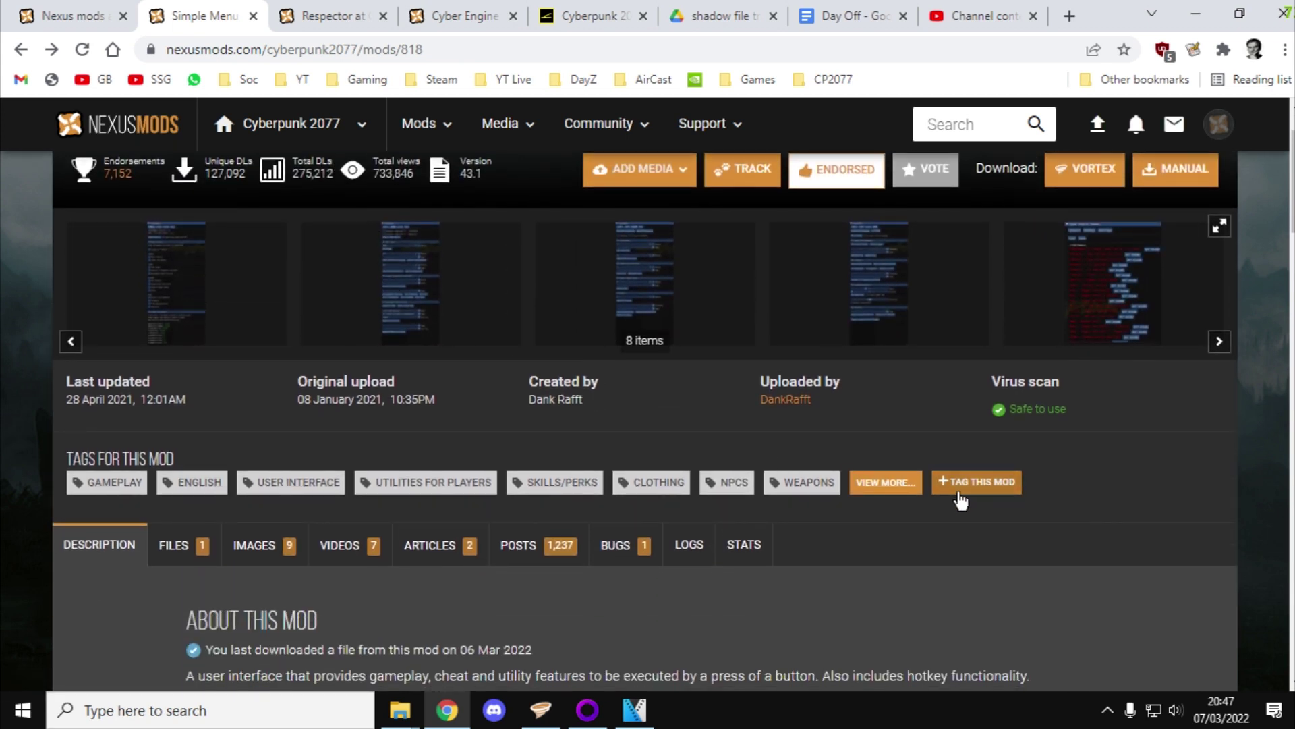
scroll(958, 499, "down", 1)
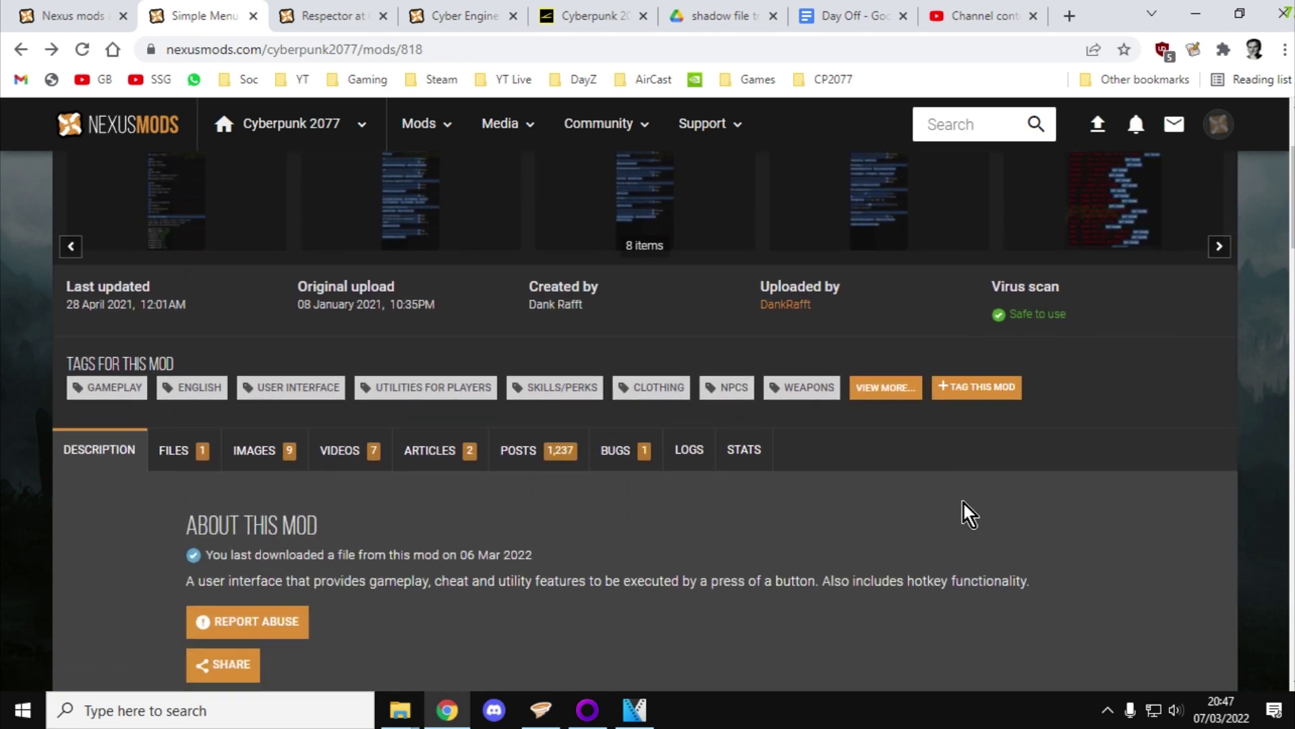
scroll(963, 501, "up", 2)
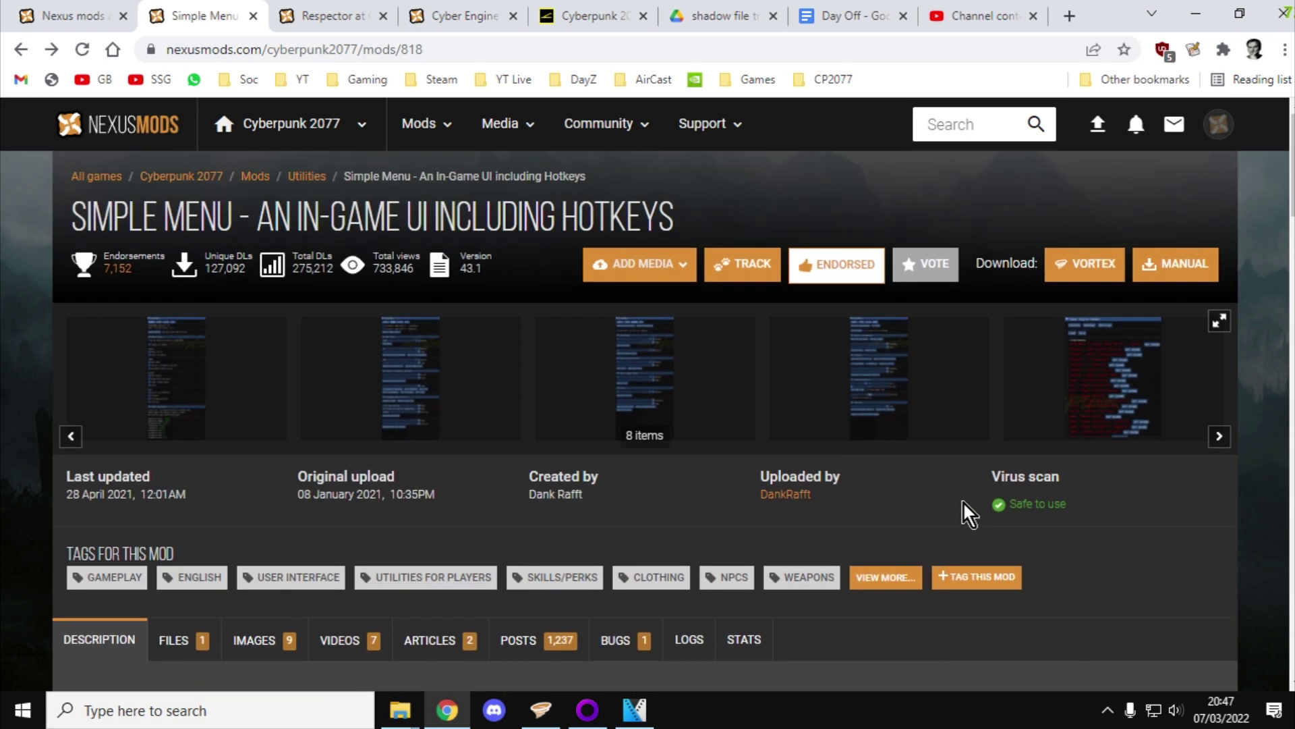
left_click(1076, 272)
left_click(544, 717)
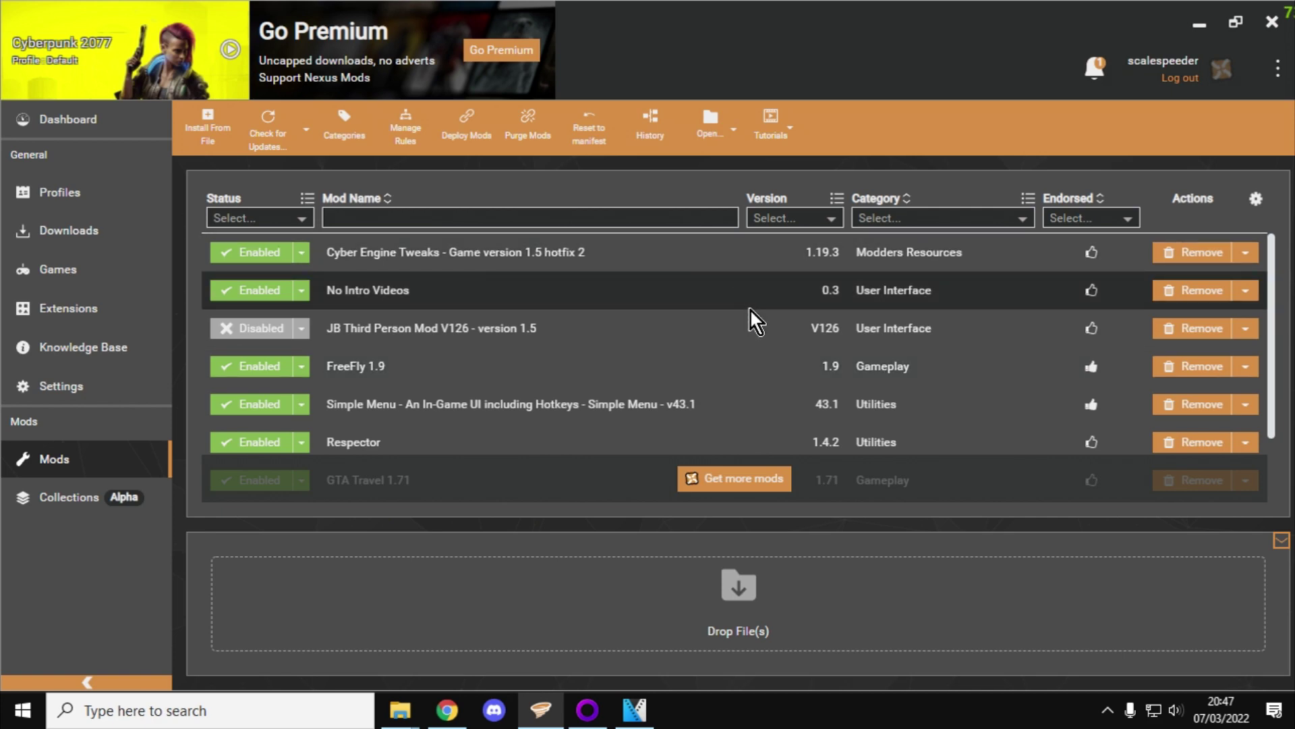
Step: Switch back to Chrome and examine the Cyber Engine Tweaks mod page and its description
left_click(448, 708)
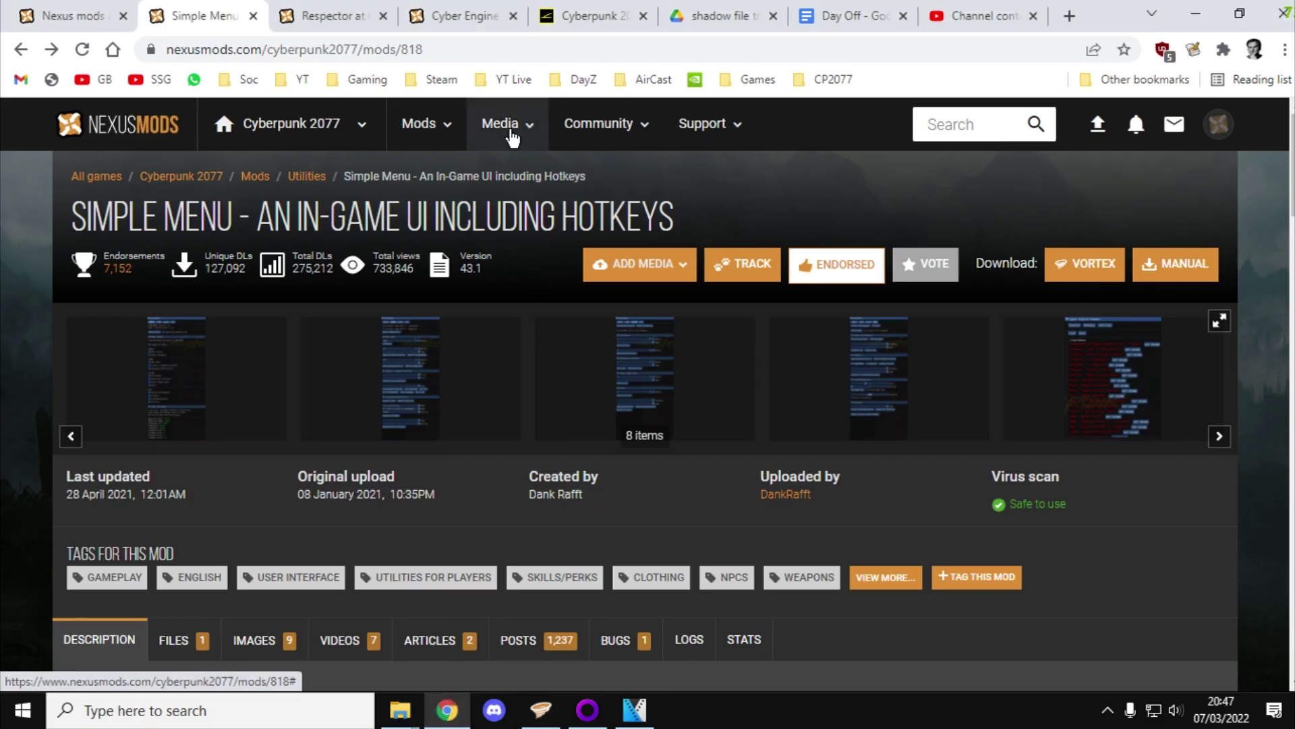
left_click(463, 7)
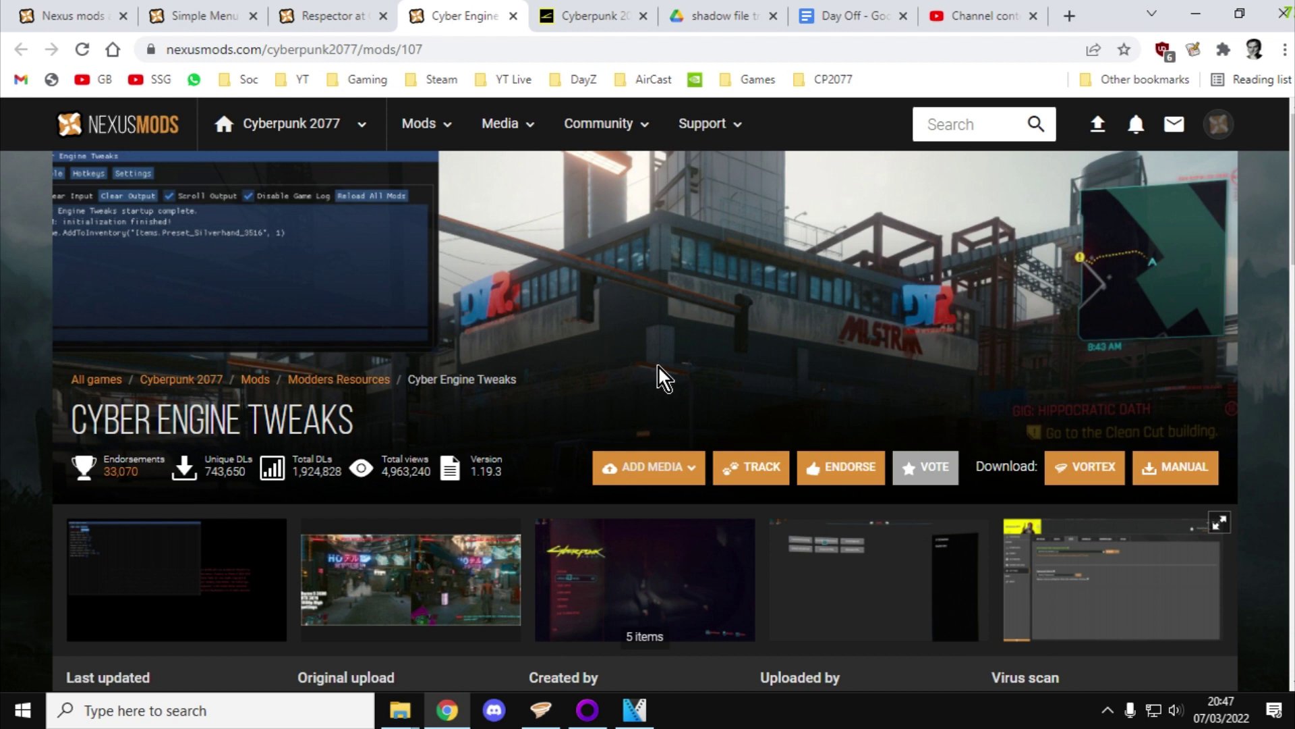
scroll(661, 327, "down", 1)
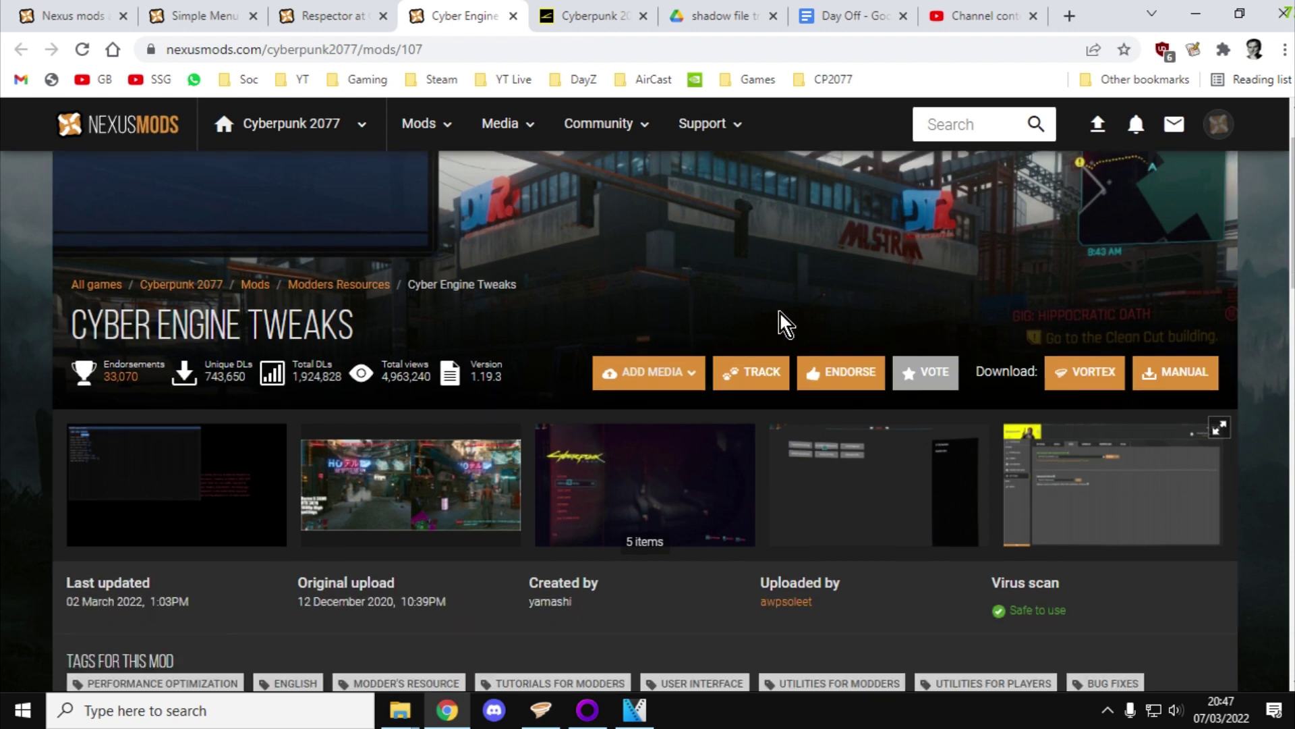
scroll(781, 314, "down", 7)
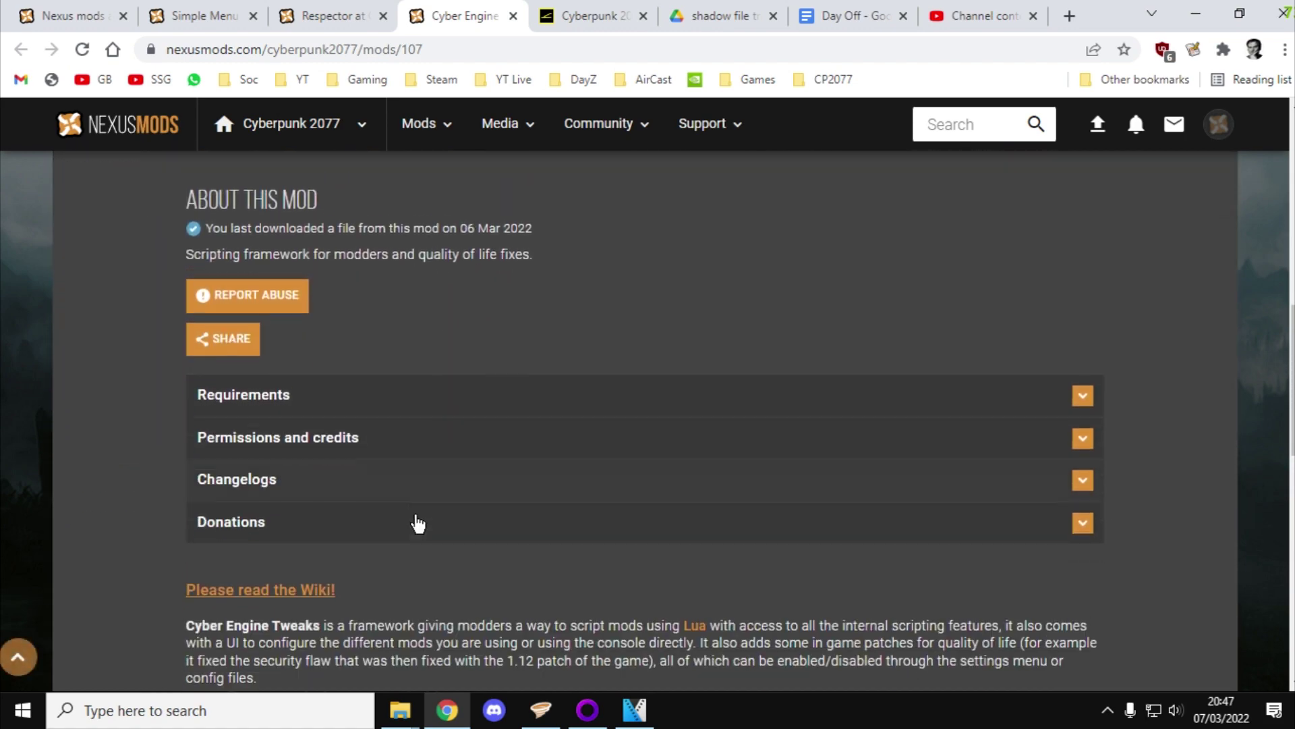
scroll(415, 522, "down", 4)
scroll(413, 525, "down", 4)
scroll(413, 513, "up", 5)
scroll(413, 513, "up", 8)
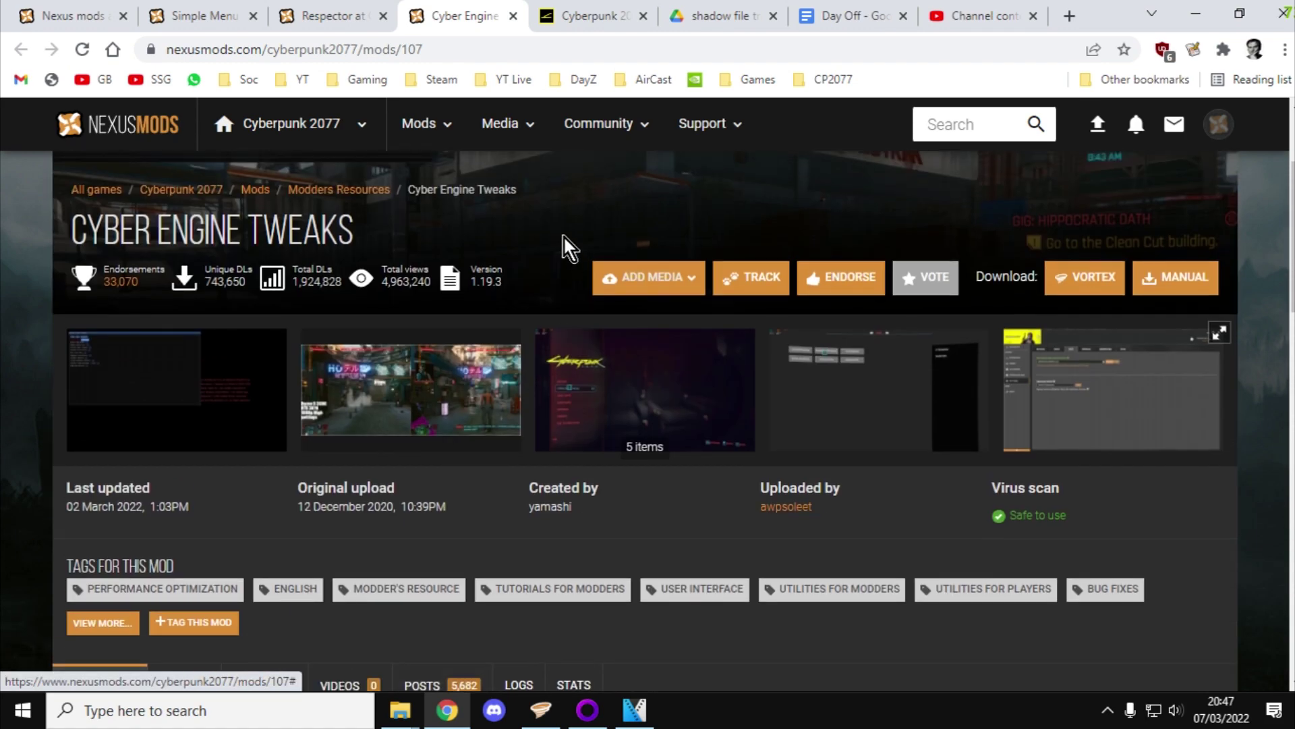
Step: Review the Simple Menu mod page, examining its requirements and the feature lists for its items, player and misc tabs
scroll(564, 234, "up", 2)
left_click(211, 13)
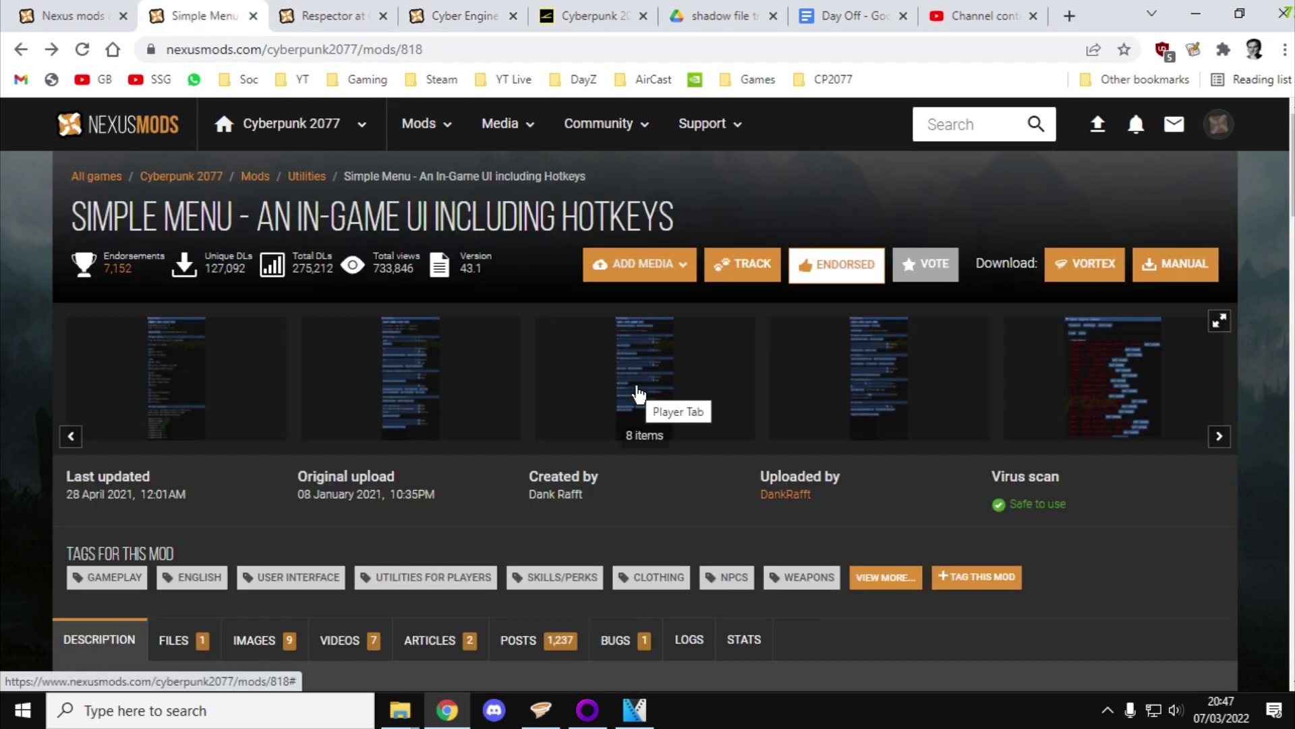
scroll(637, 392, "down", 4)
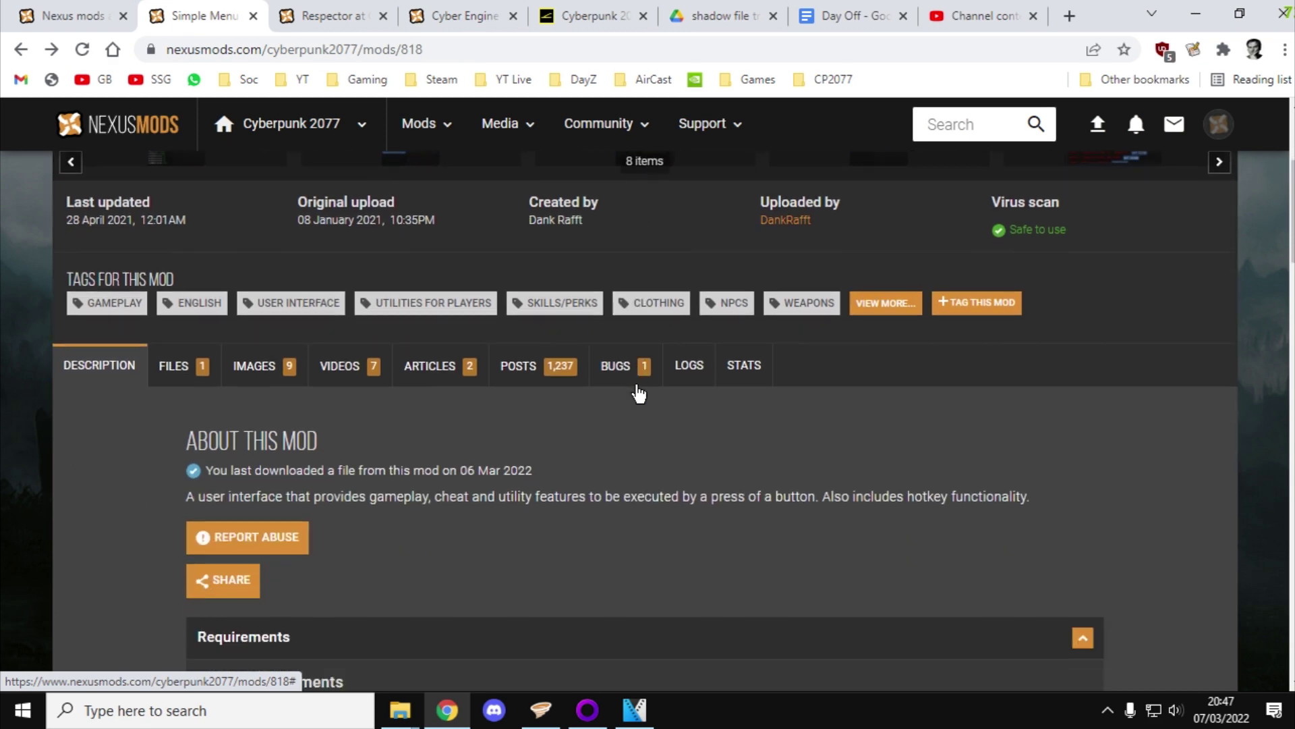
scroll(635, 387, "down", 6)
scroll(637, 388, "up", 9)
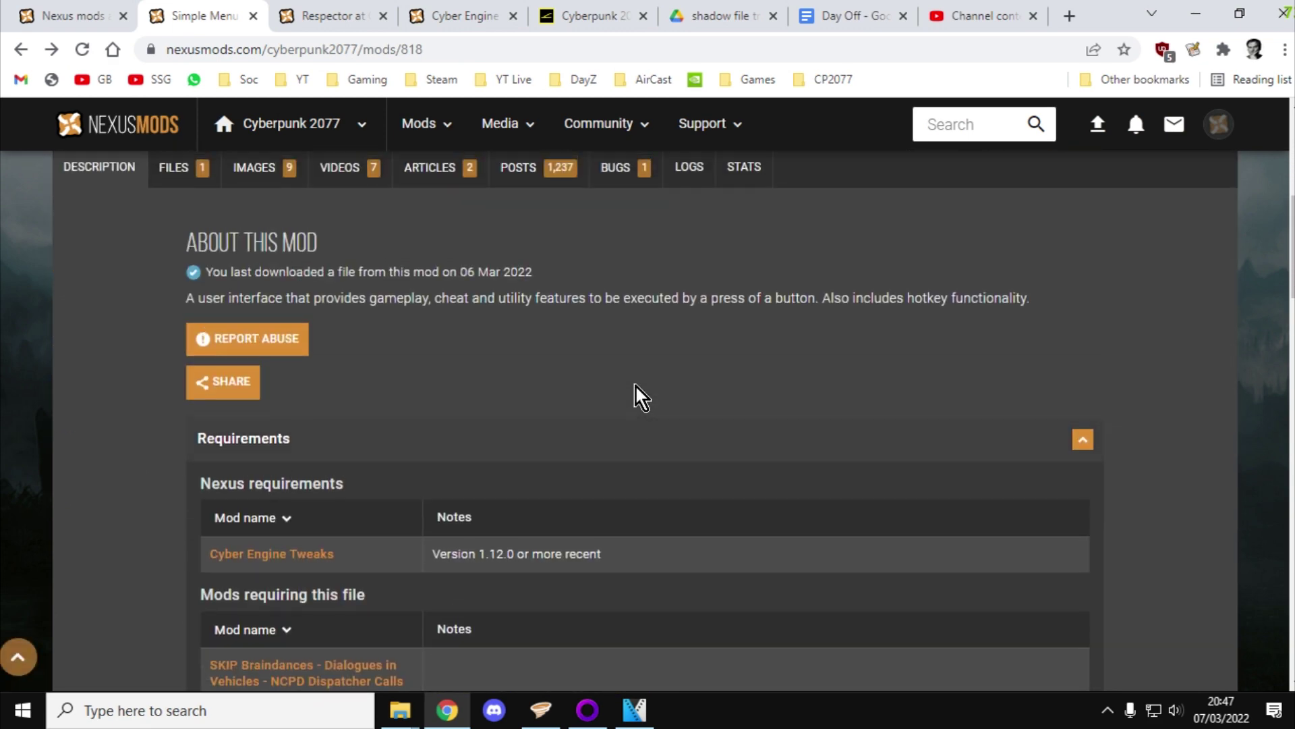
scroll(339, 407, "down", 14)
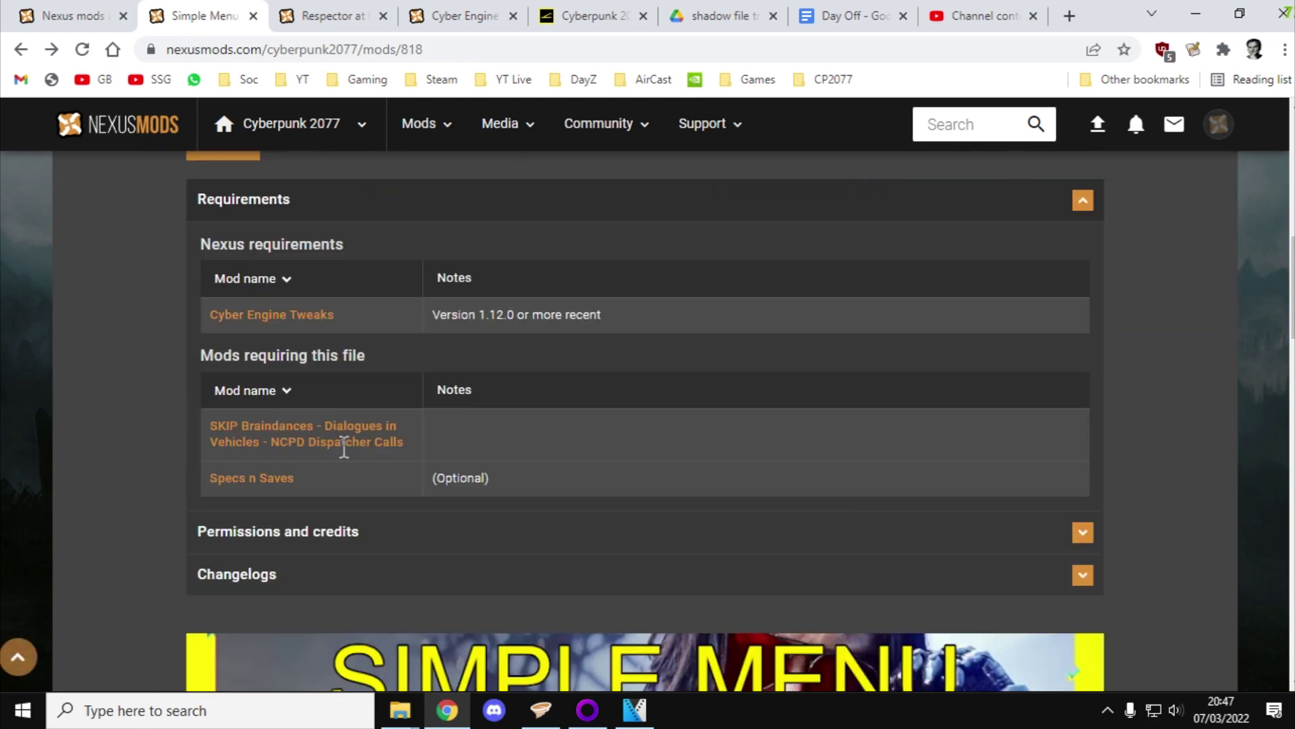
scroll(344, 447, "down", 13)
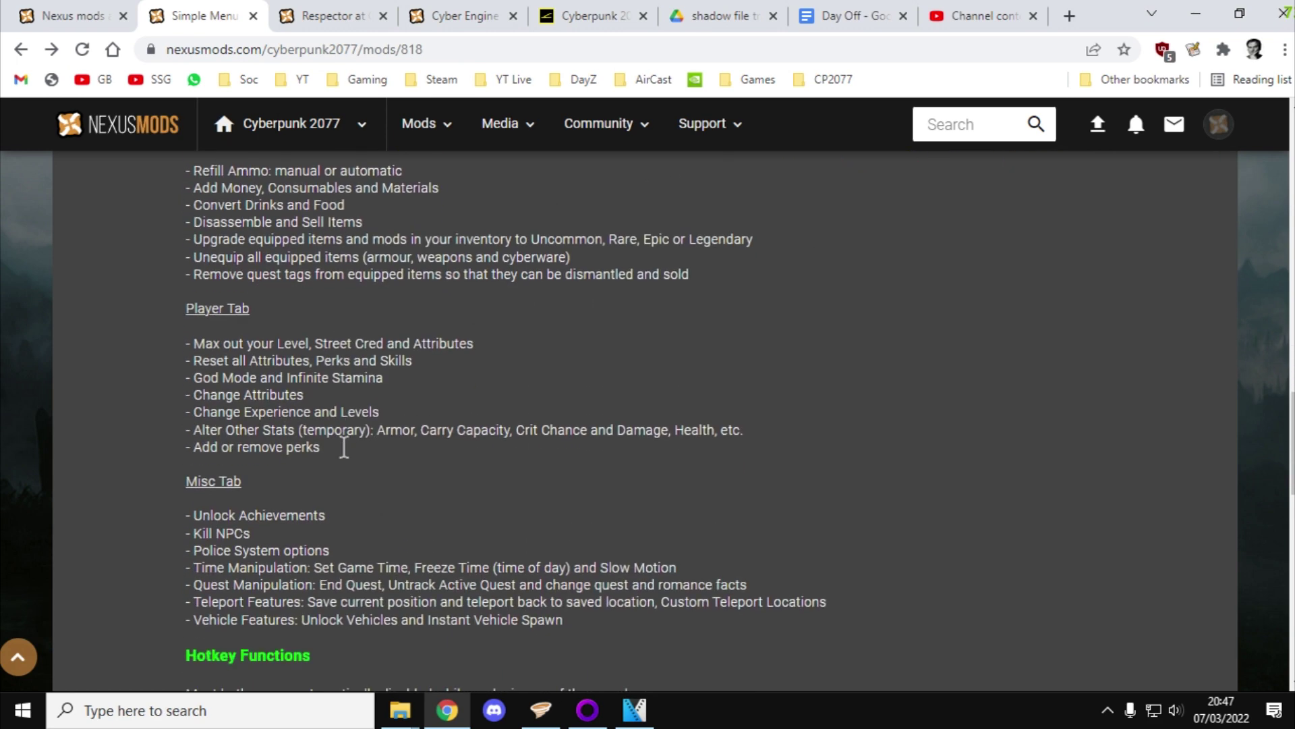
scroll(344, 447, "up", 10)
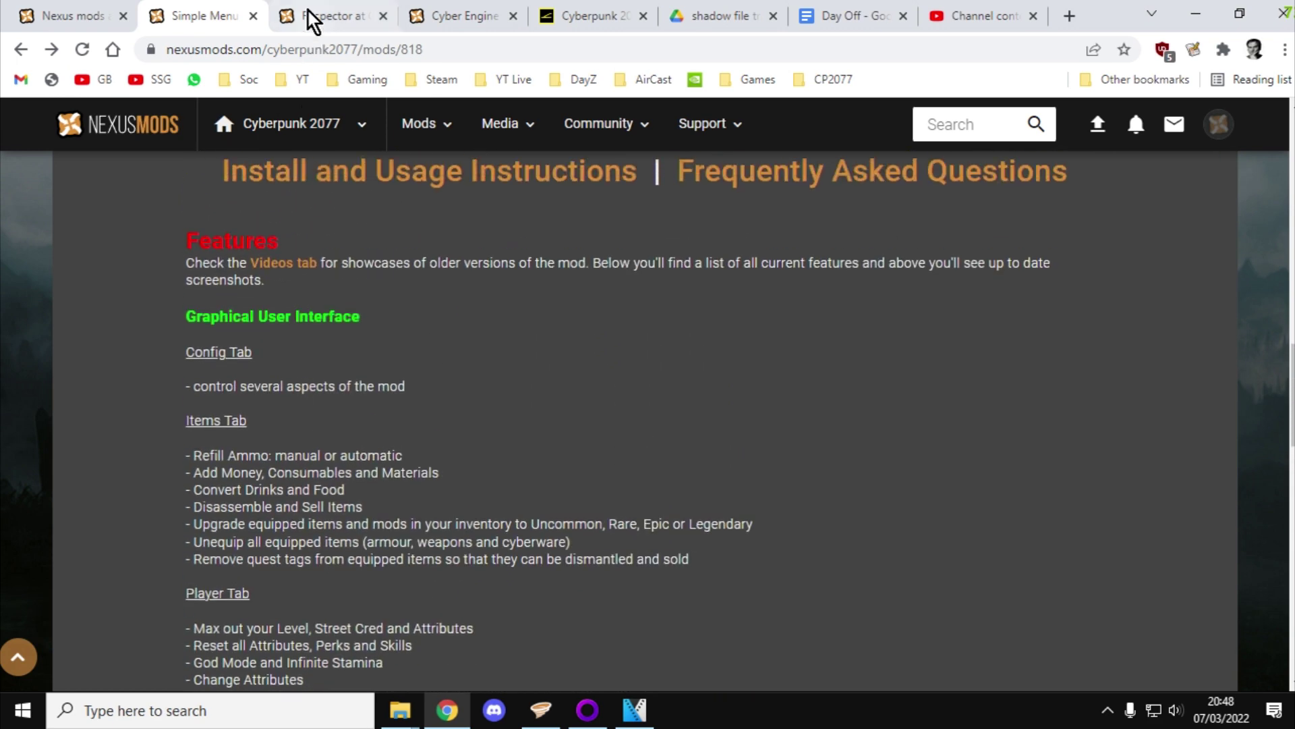
Step: Examine the Respector mod page's features, installation notes and Vortex download option, and switch to Vortex to view the installed mods
left_click(315, 18)
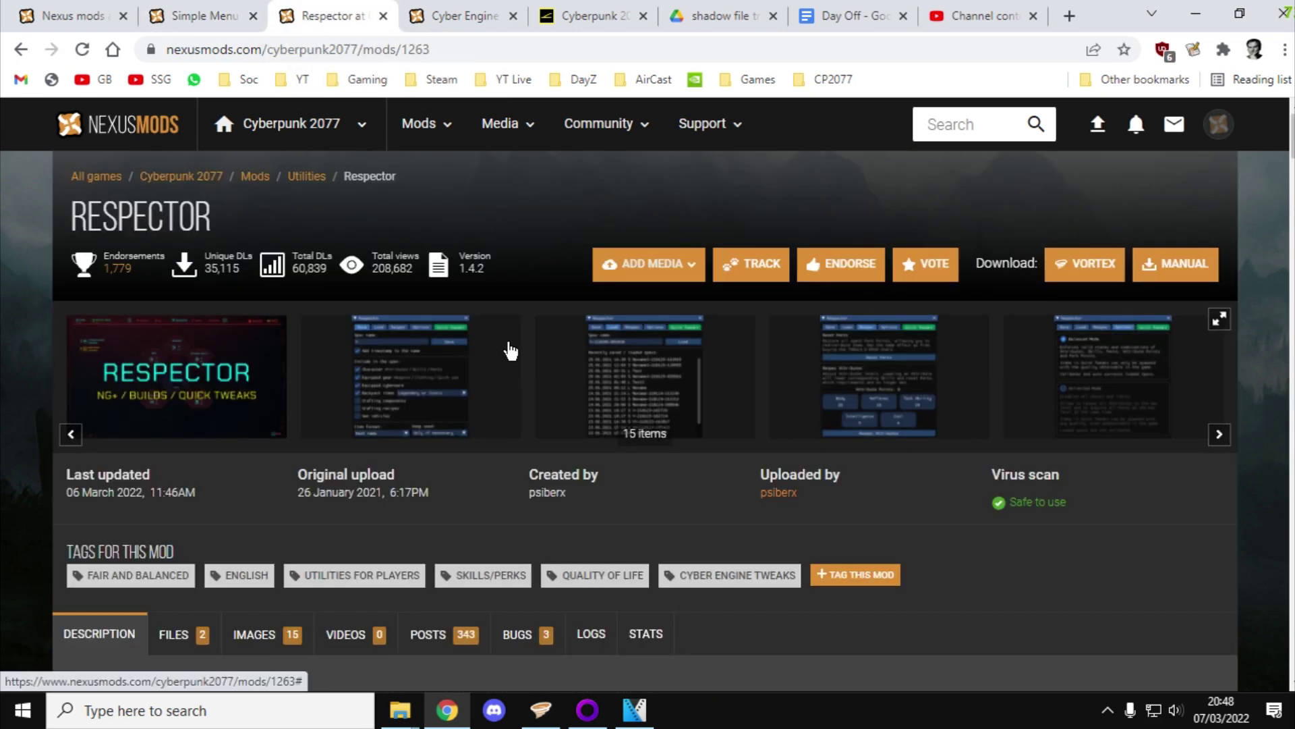
scroll(510, 349, "down", 12)
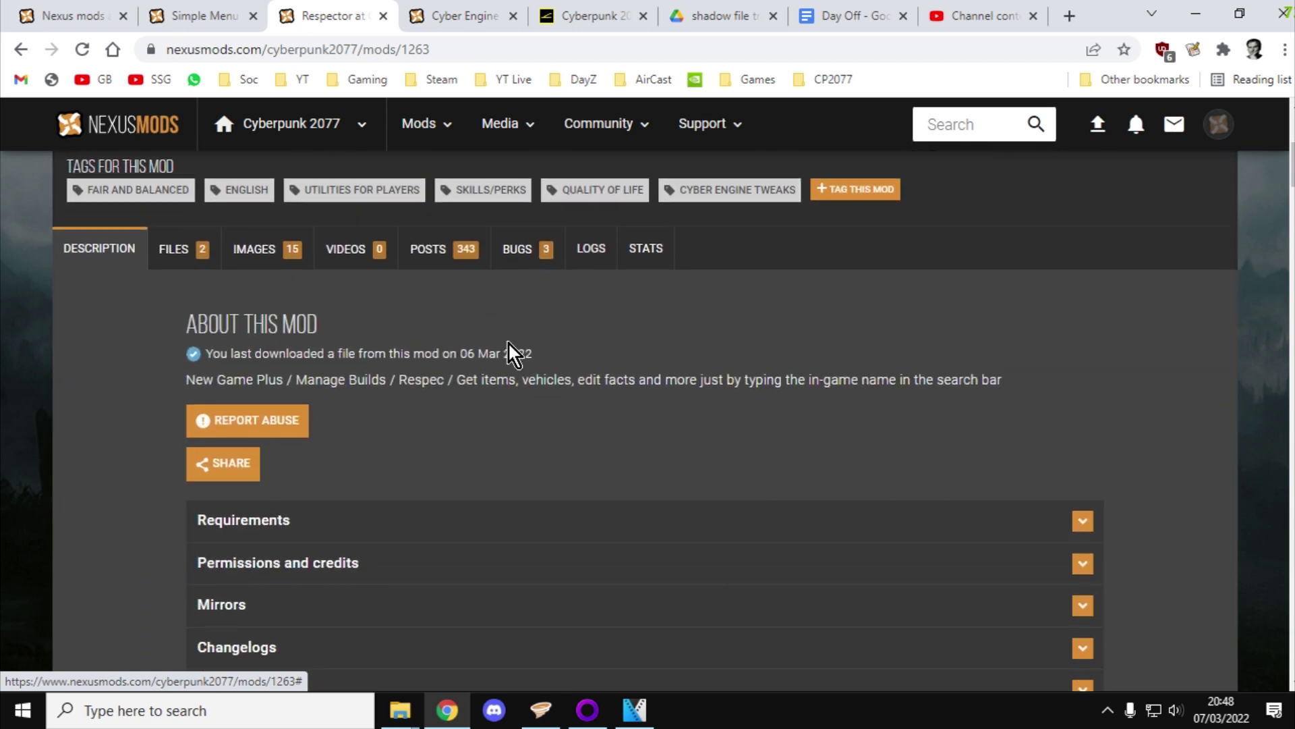
scroll(511, 349, "down", 1)
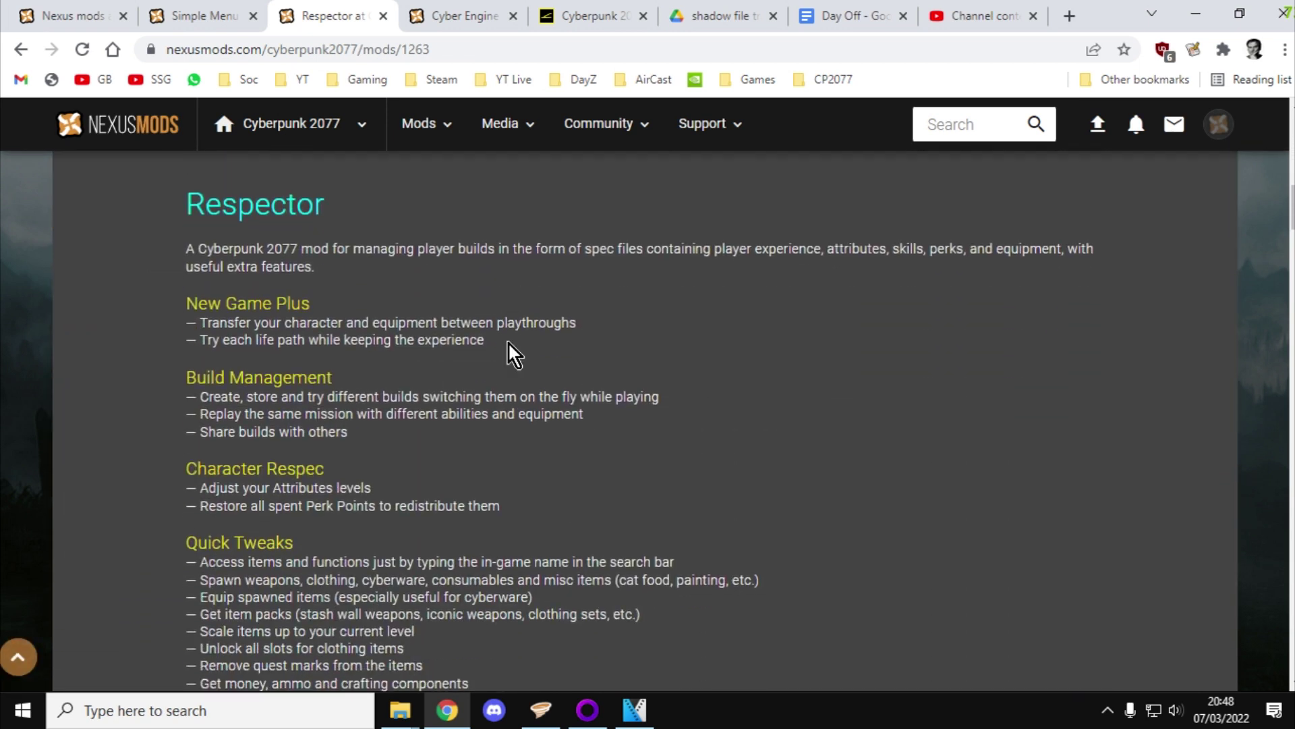
scroll(508, 343, "down", 5)
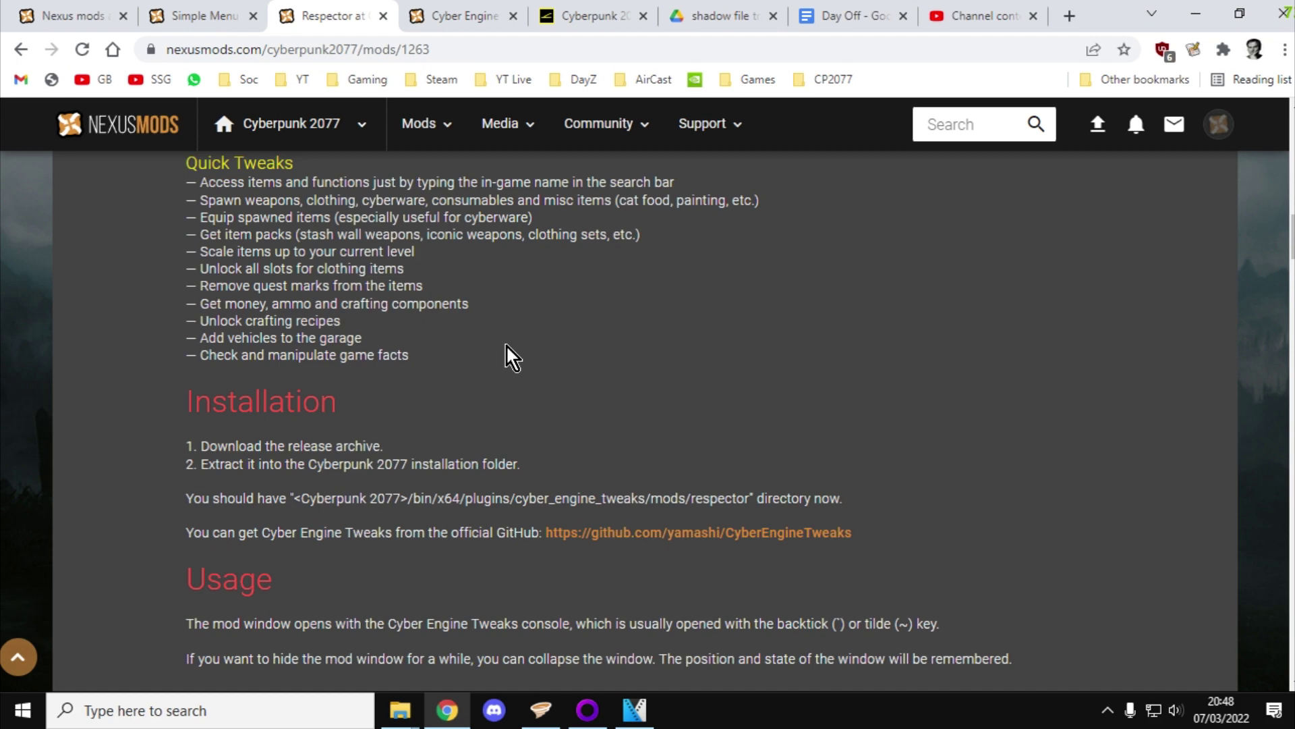
scroll(506, 341, "up", 15)
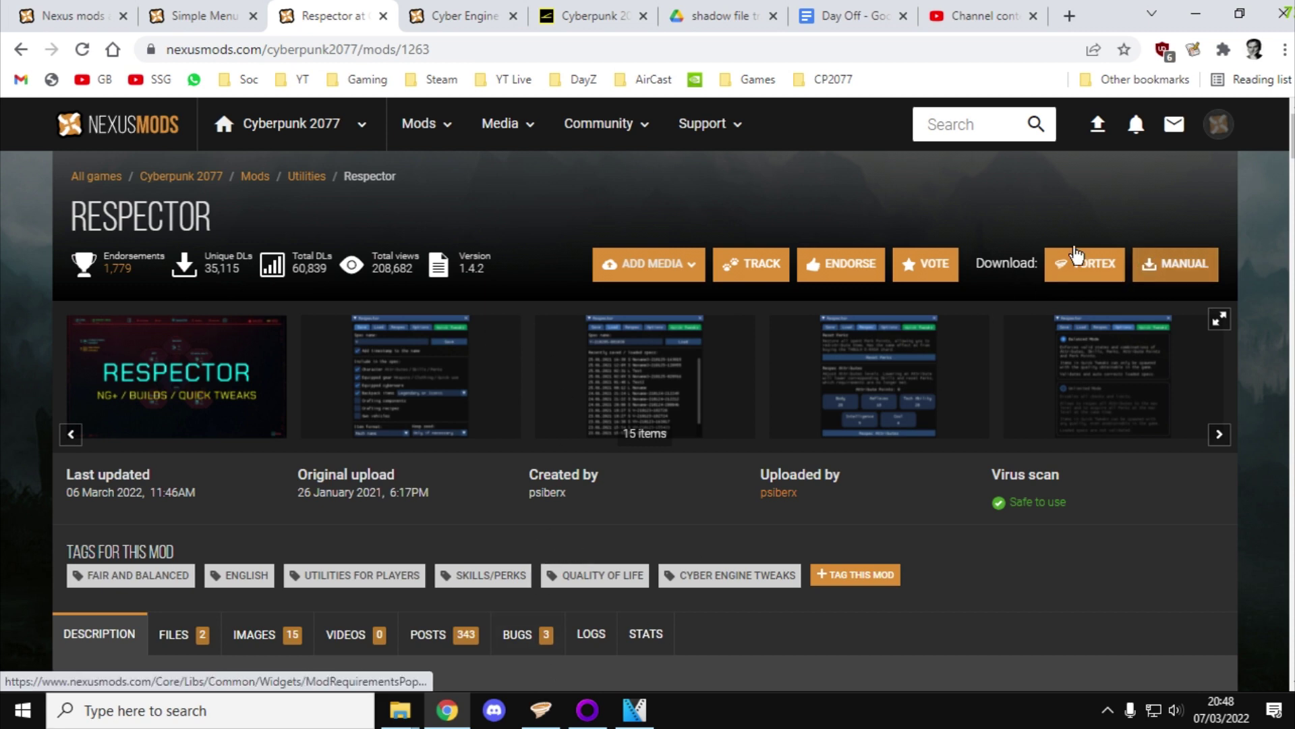
left_click(539, 712)
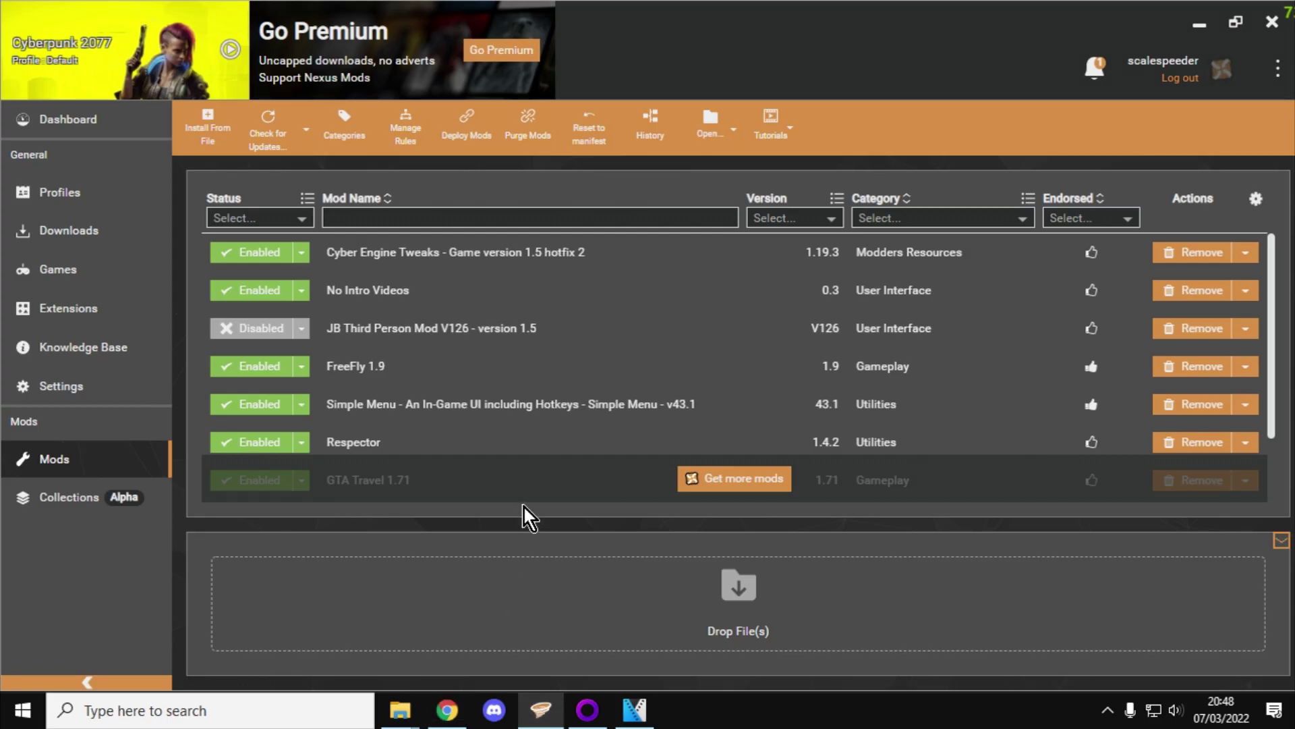